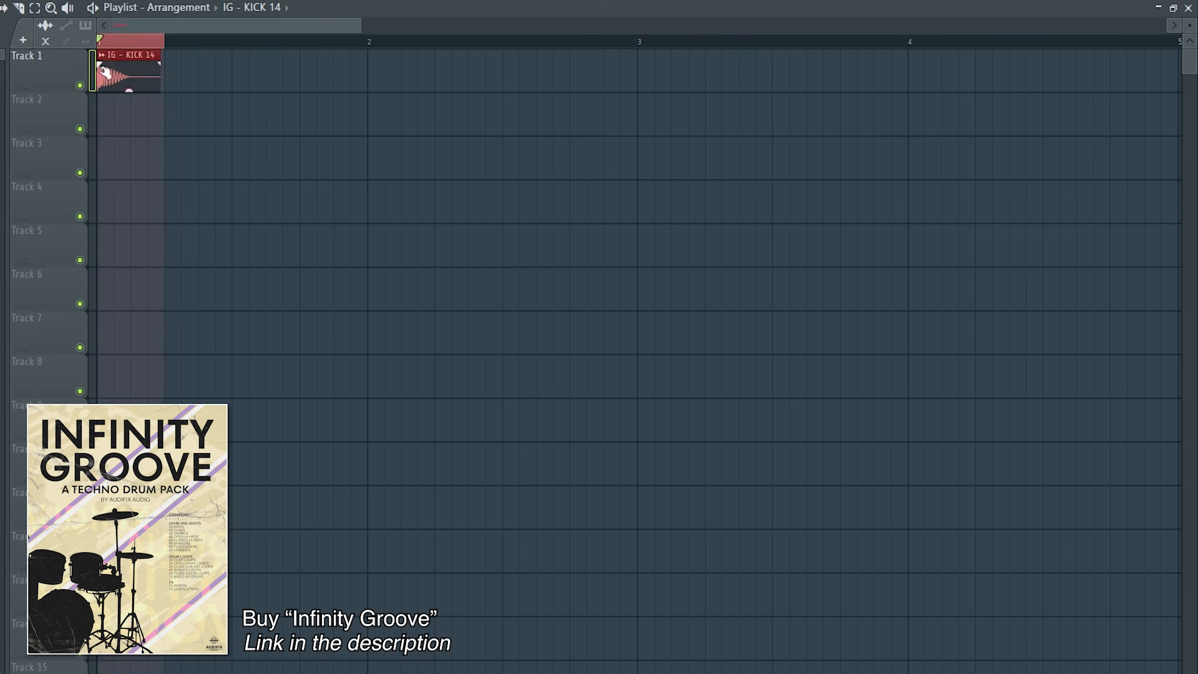
Repeat the IG - KICK 14 clip on every beat of Track 1 across four bars and clear the selection.
key(ctrl+b)
key(ctrl+b)
key(ctrl+b)
key(ctrl+b)
key(ctrl+b)
key(ctrl+b)
key(ctrl+b)
key(ctrl+b)
key(ctrl+b)
key(ctrl+b)
key(ctrl+b)
key(ctrl+b)
key(ctrl+b)
key(ctrl+b)
key(ctrl+b)
drag(1170, 40, 1111, 41)
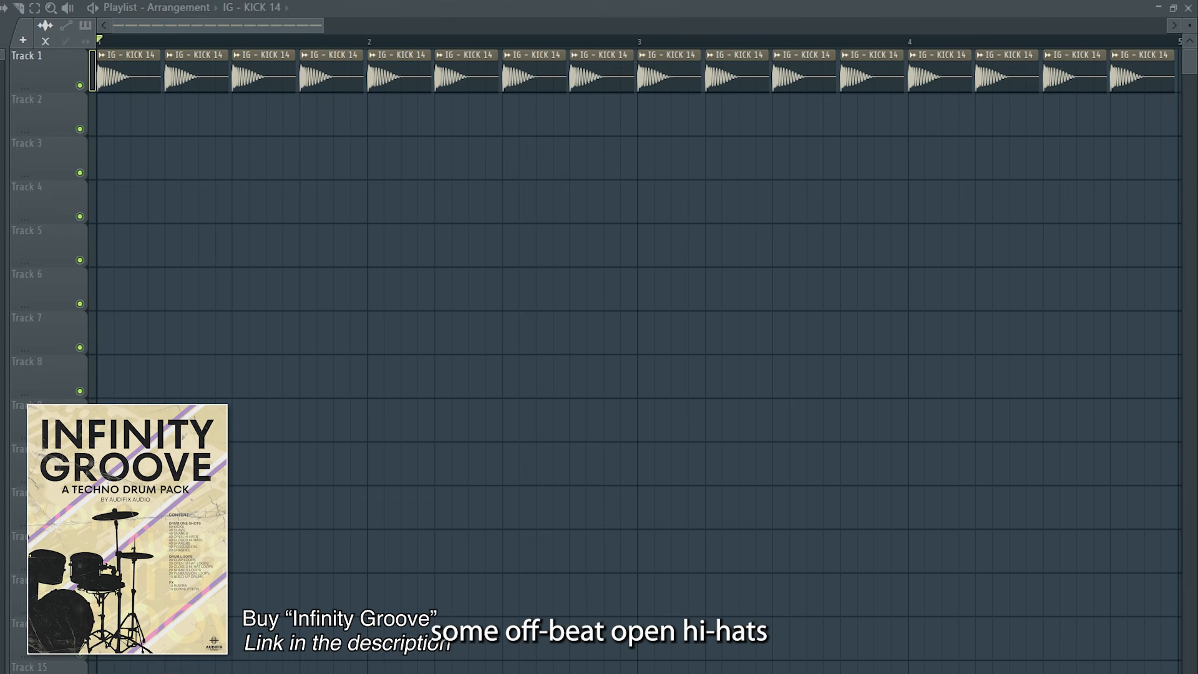
Place IG - OPEN HI-HAT 02 on the first off-beat of Track 2, audition it, and trim the clip to half a beat.
drag(1, 187, 134, 116)
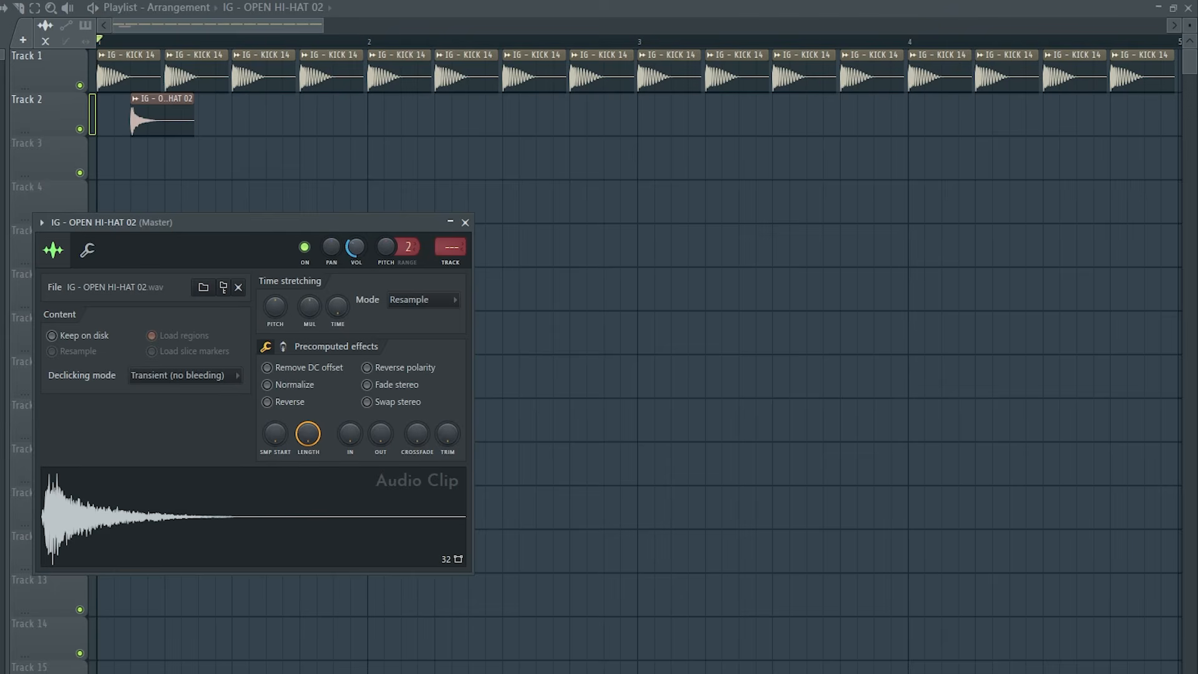
key(space)
click(465, 223)
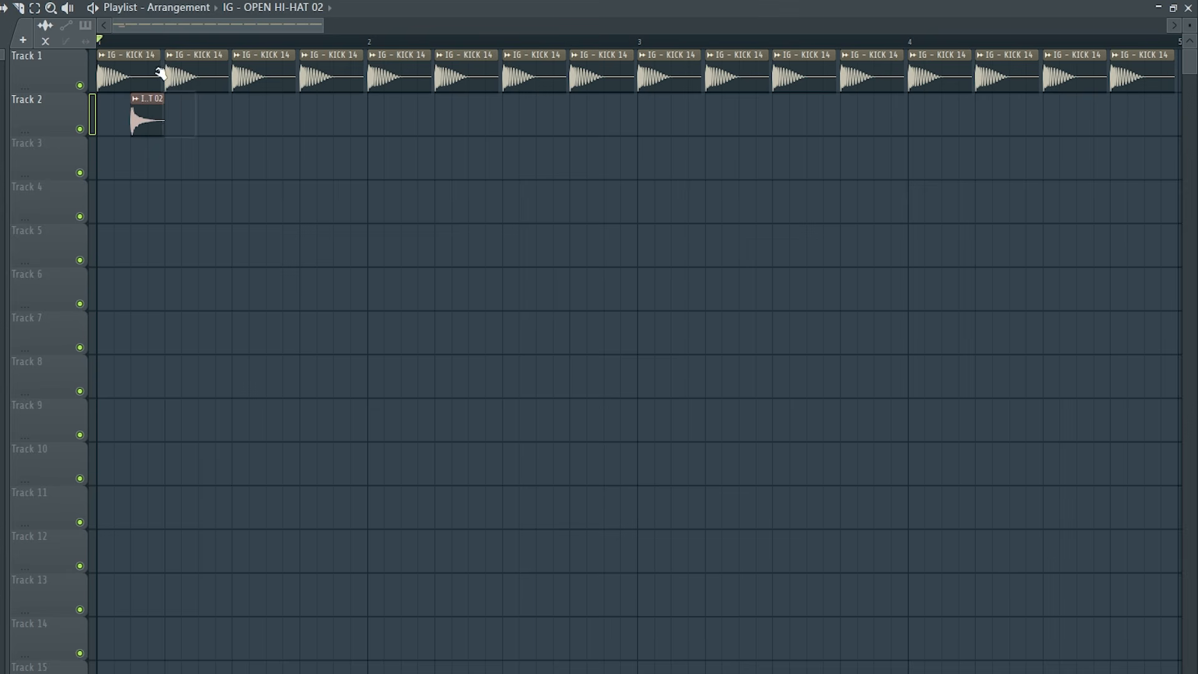
Repeat the open hi-hat clip on every off-beat of Track 2 through the end of bar 4.
ctrl+drag(166, 41, 100, 41)
ctrl+click(132, 125)
key(ctrl+b)
key(ctrl+b)
key(ctrl+b)
key(ctrl+b)
key(ctrl+b)
key(ctrl+b)
key(ctrl+b)
key(ctrl+b)
key(ctrl+b)
key(ctrl+b)
key(ctrl+b)
key(ctrl+b)
key(ctrl+b)
key(ctrl+b)
key(ctrl+b)
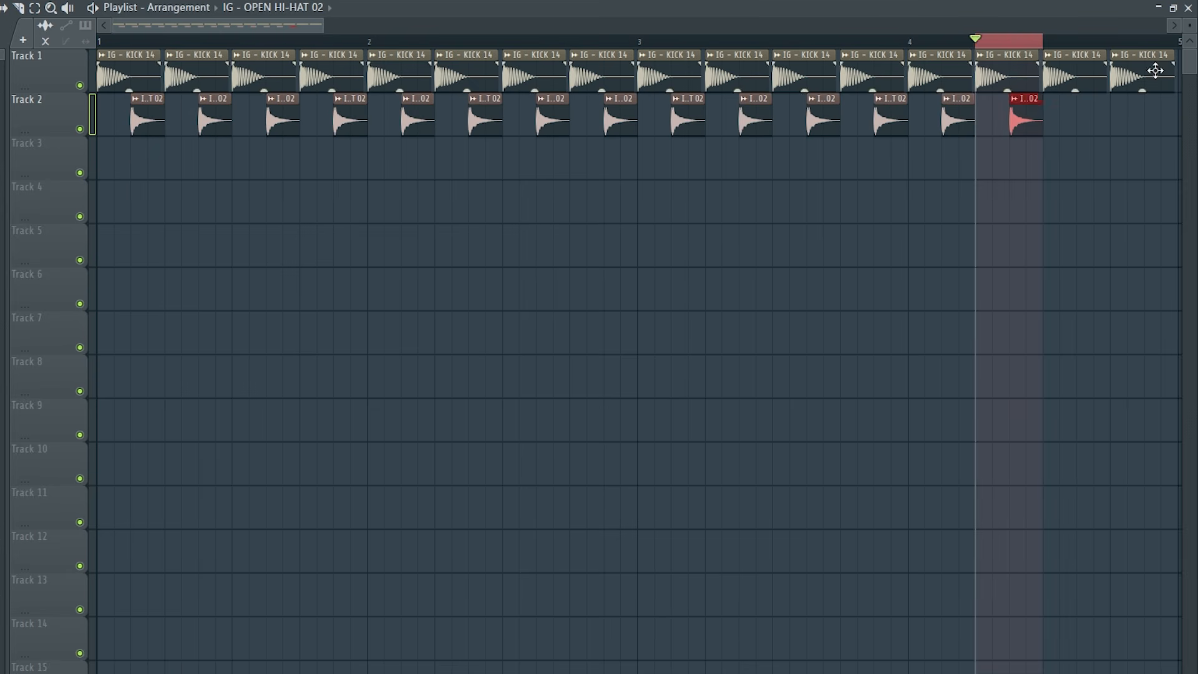
ctrl+click(1138, 48)
ctrl+click(1138, 48)
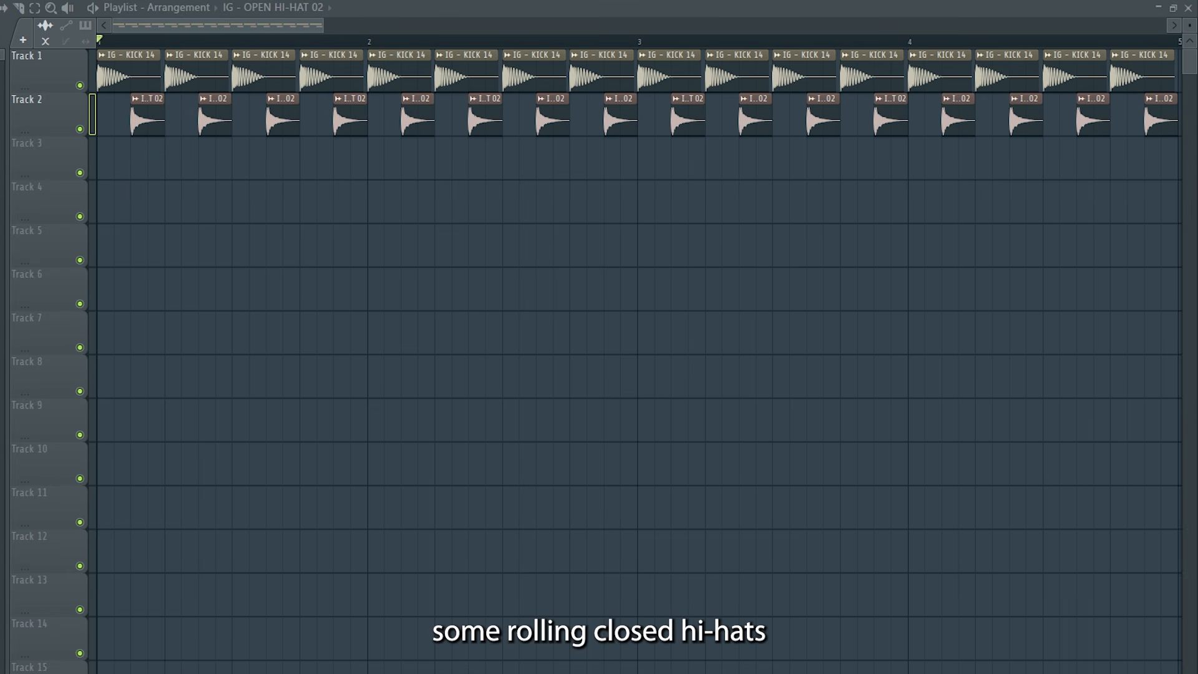
Add IG - CLOSED HI-HAT 26 to Track 3 at a lower volume and repeat it on every sixteenth note for four bars.
drag(85, 179, 128, 163)
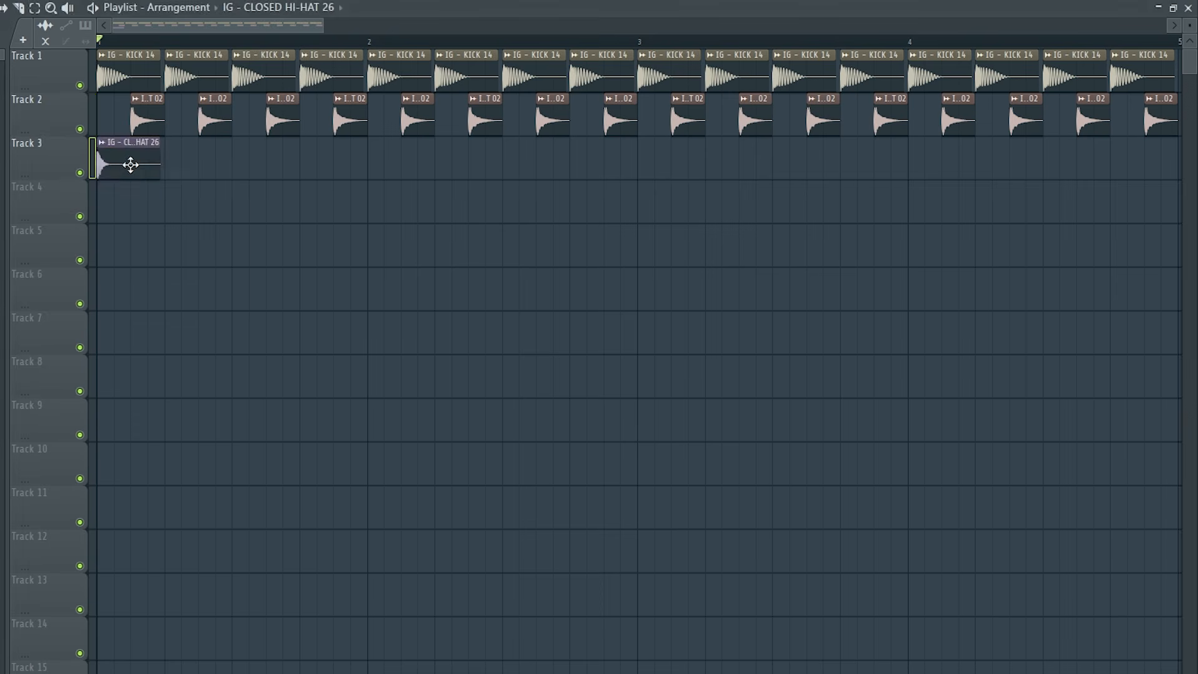
double_click(129, 163)
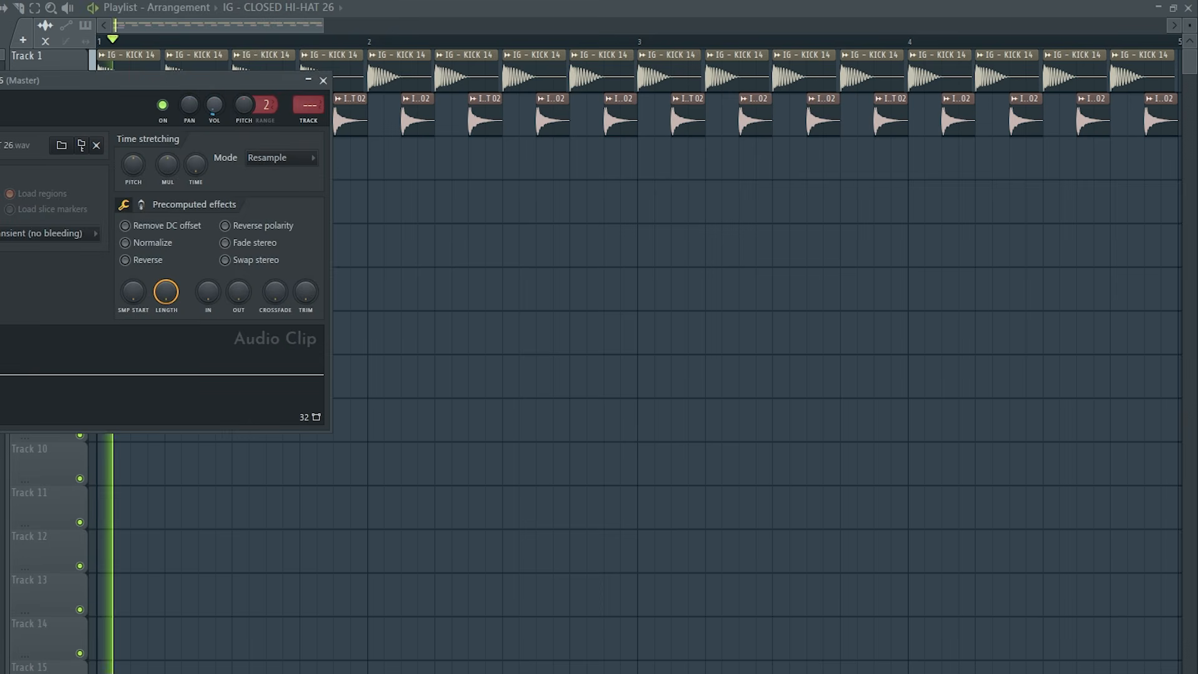
key(space)
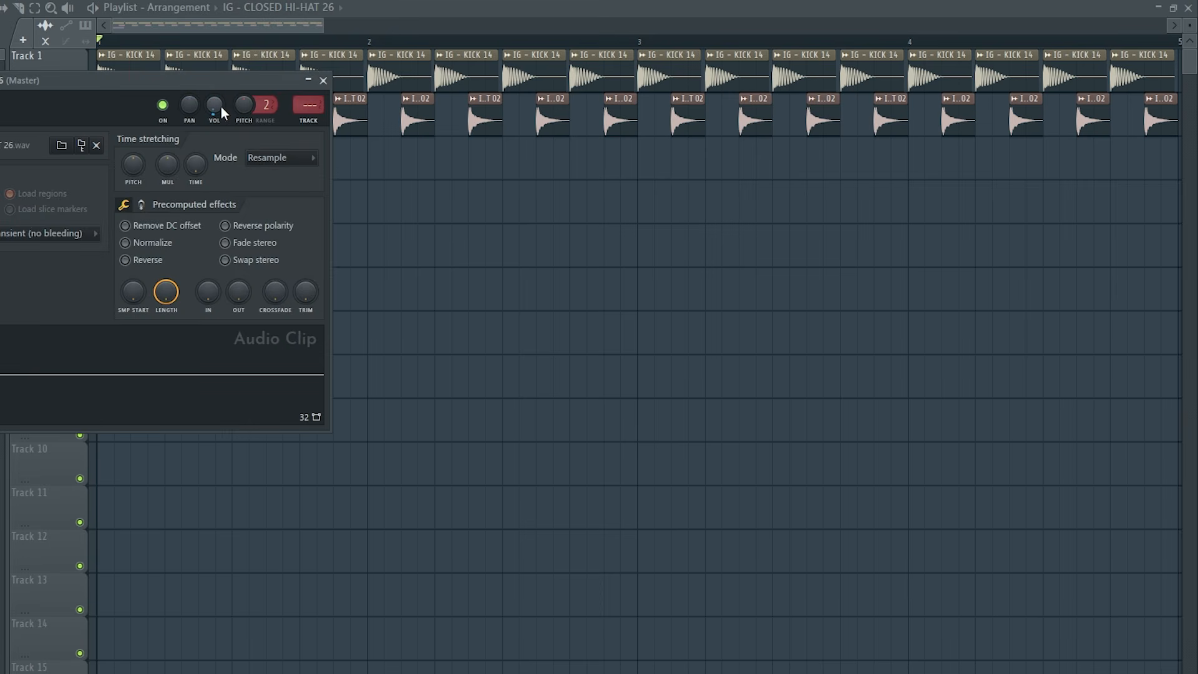
click(323, 80)
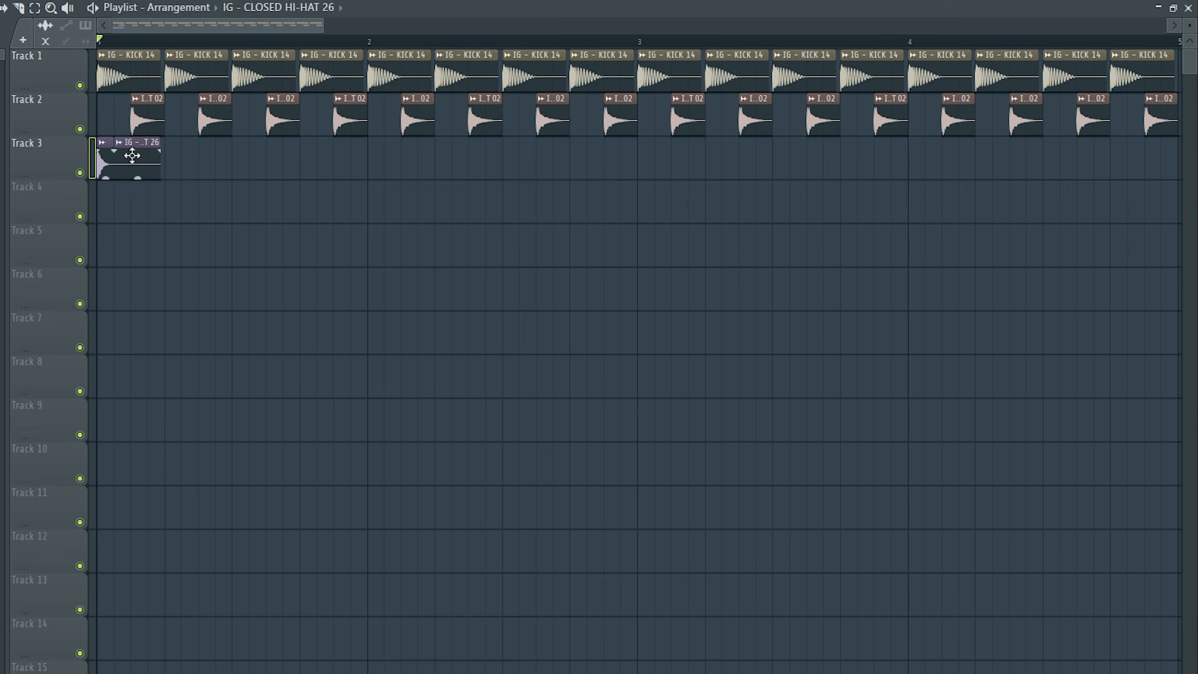
key(ctrl+b)
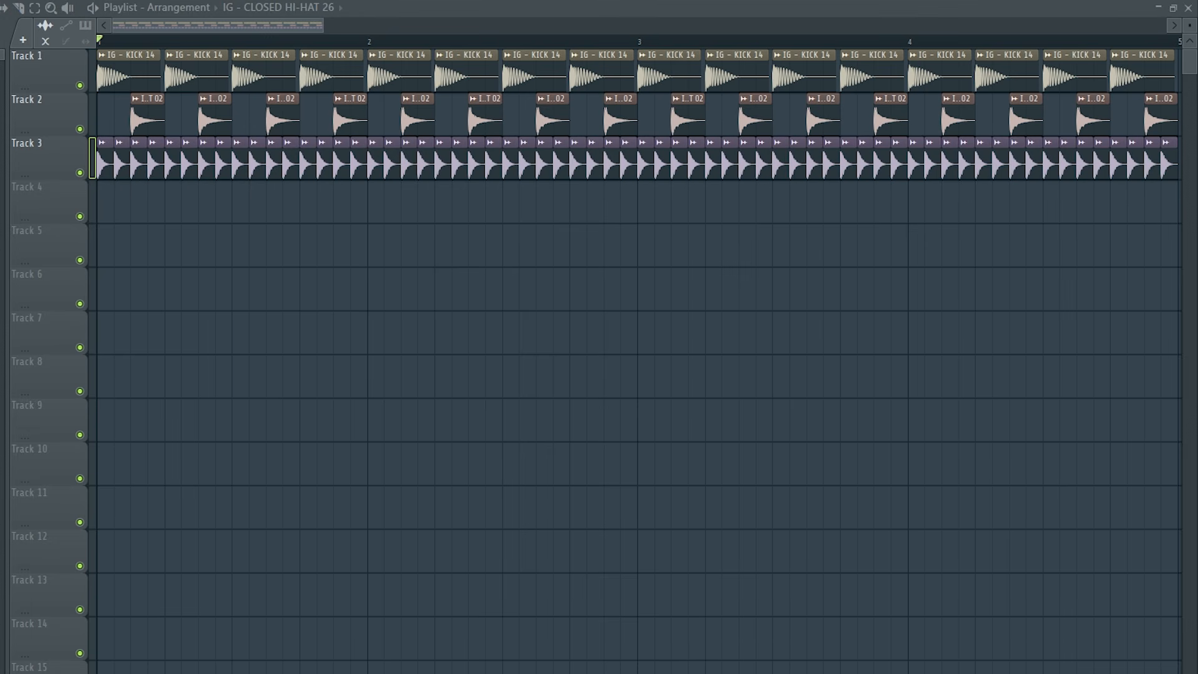
Add IG - SHAKER LOOP 19 126BPM at the start of Track 4, using Stretch mode for time stretching and a lower volume.
drag(97, 212, 101, 200)
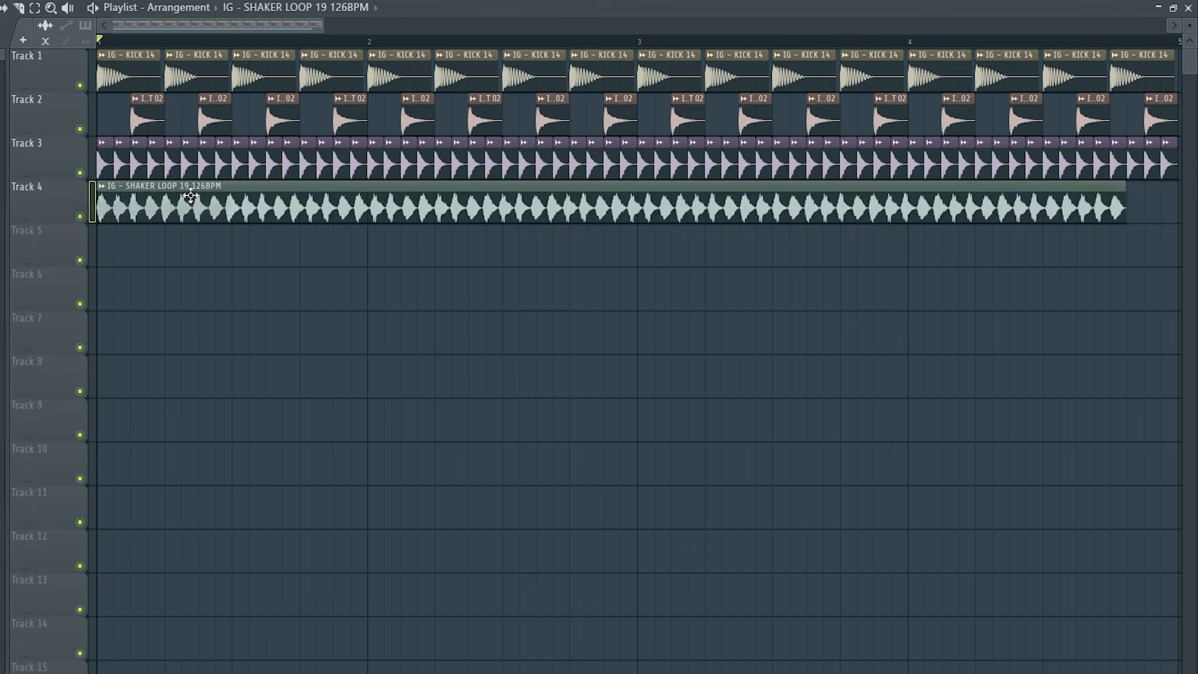
double_click(187, 201)
click(286, 178)
click(287, 221)
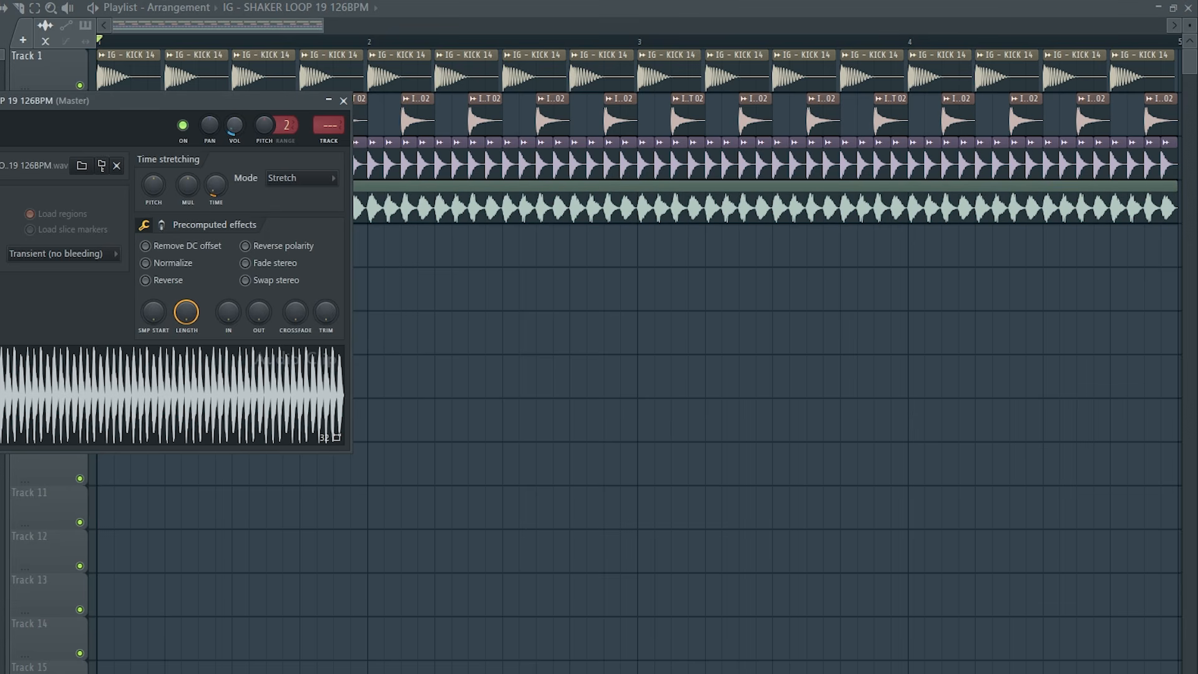
key(space)
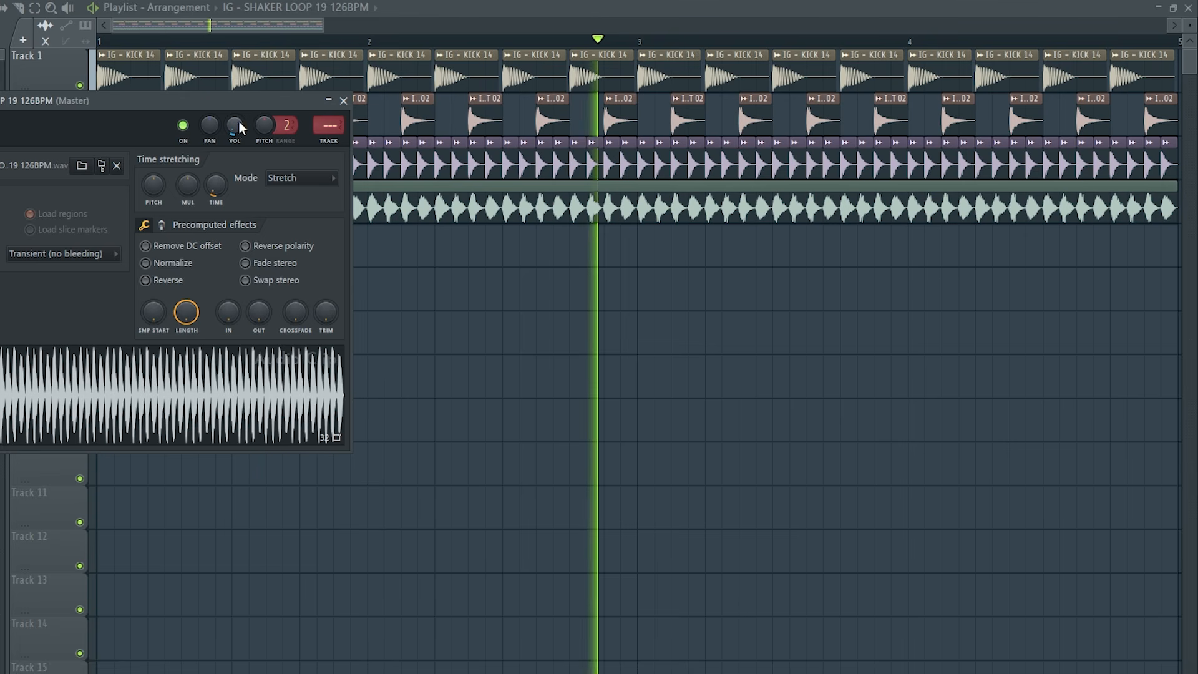
key(space)
key(Escape)
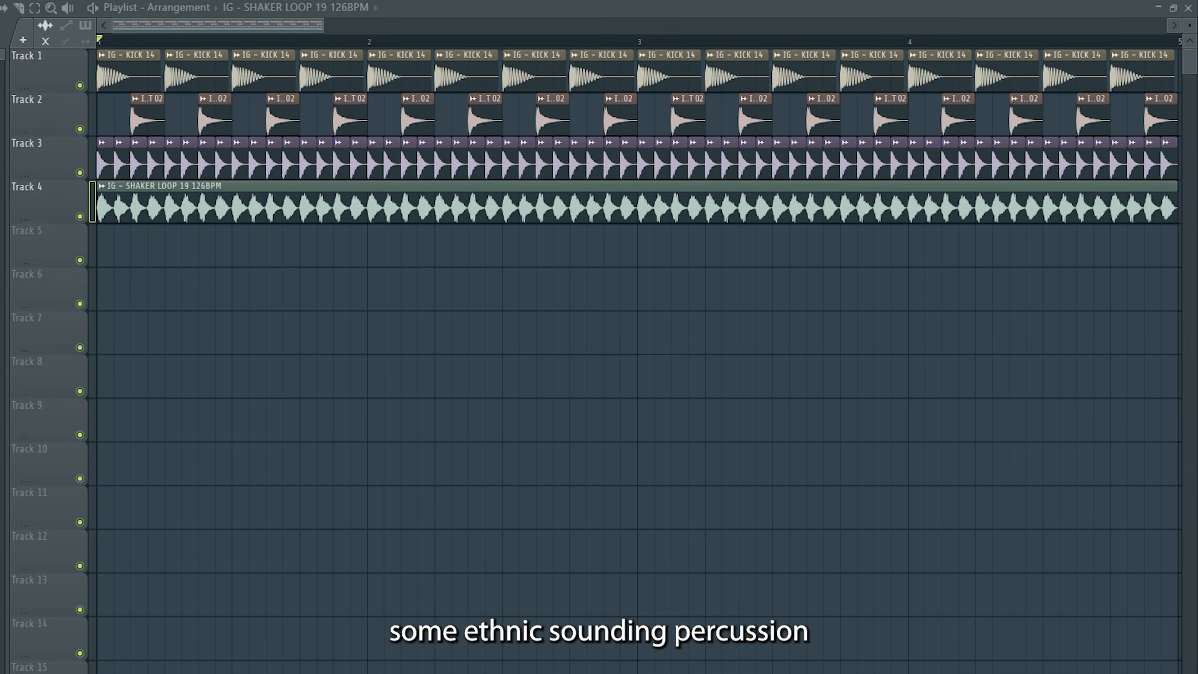
Add IG - PERCUSSION 03 to Track 5 at a lower volume, trimmed and repeated as six syncopated hits across bars 1 and 2.
drag(1, 239, 156, 248)
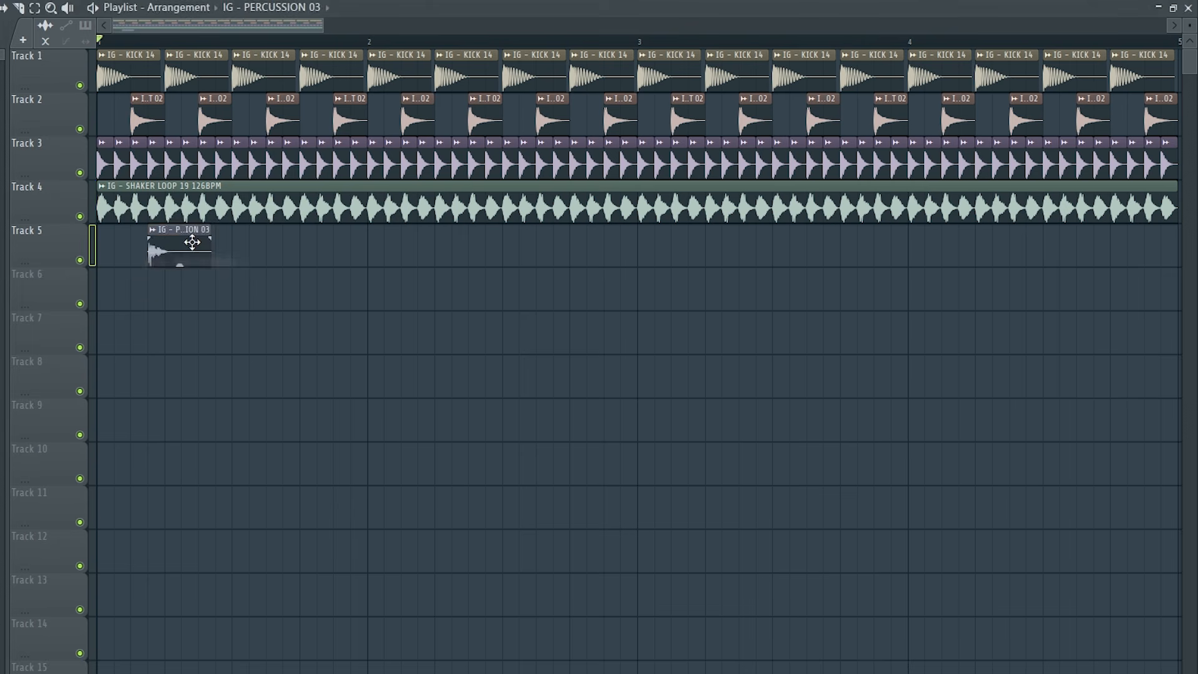
double_click(192, 244)
key(space)
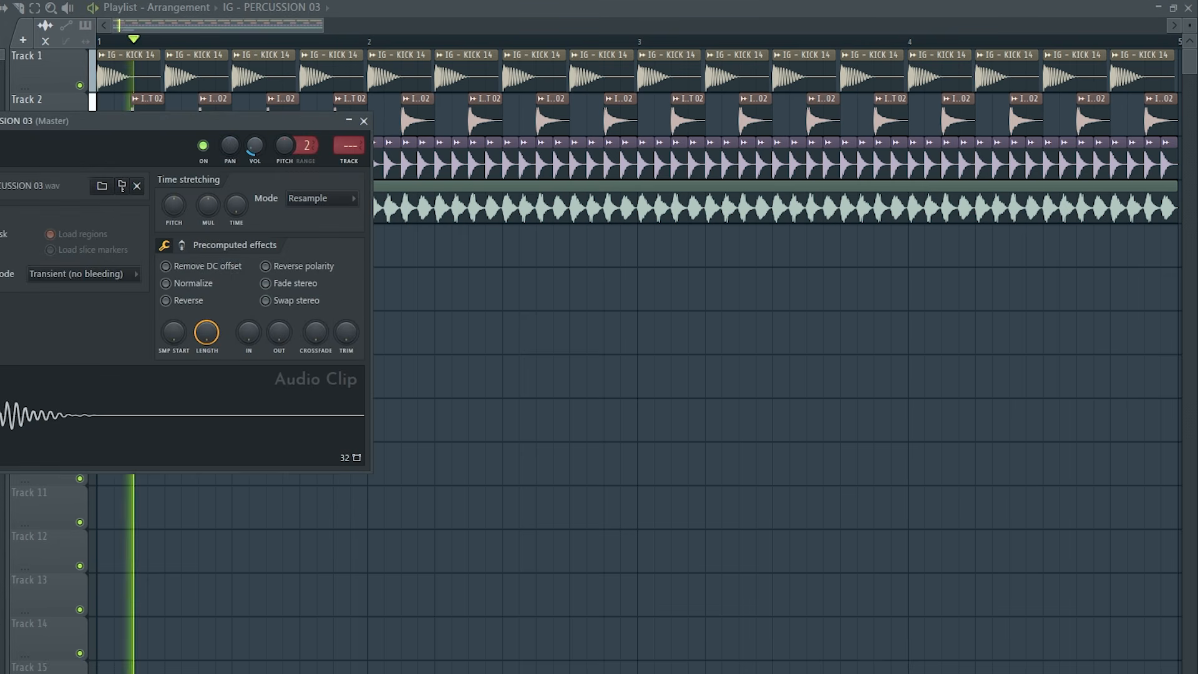
key(space)
click(363, 120)
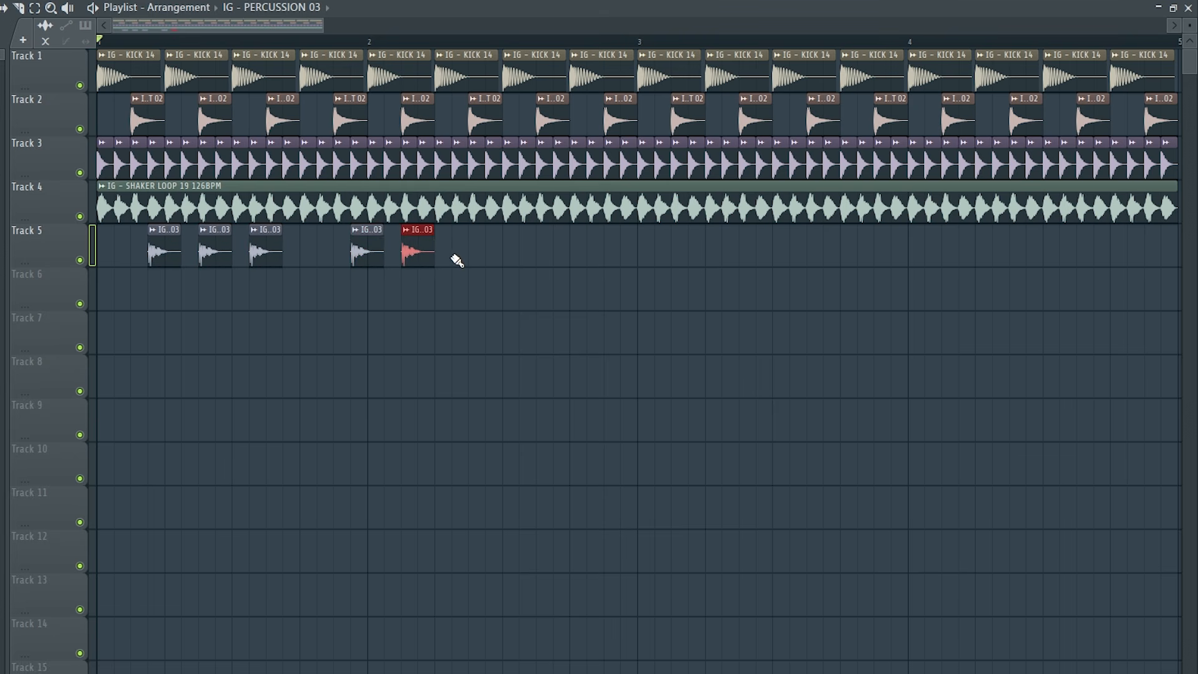
key(space)
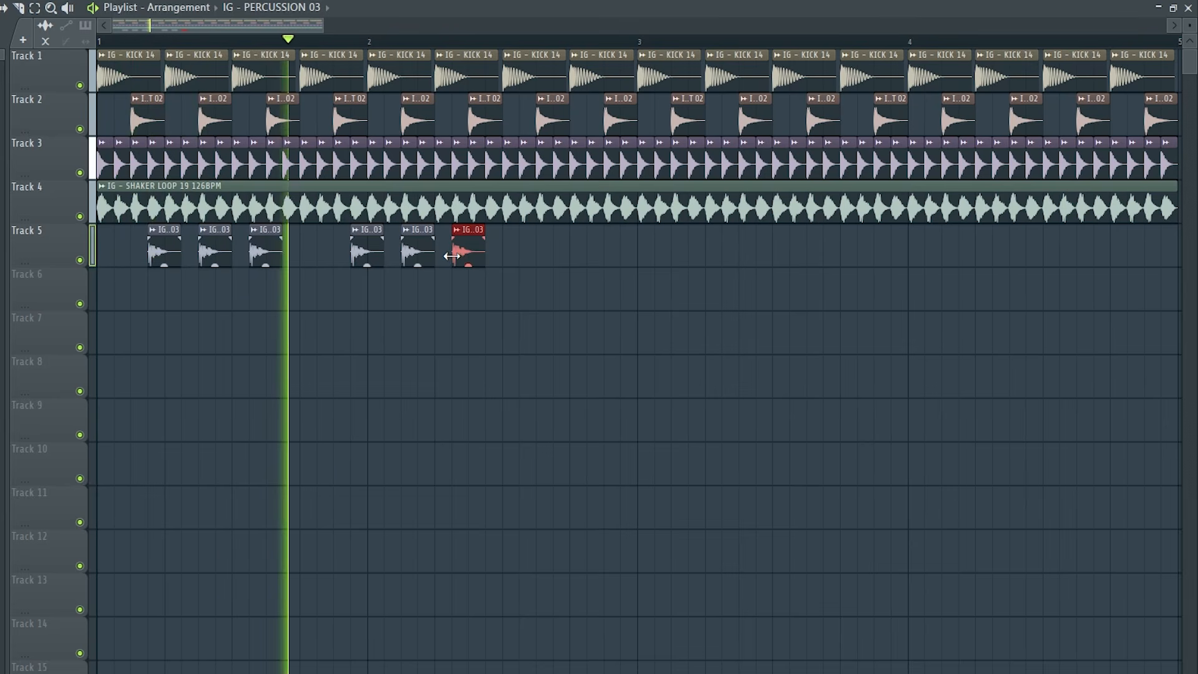
key(space)
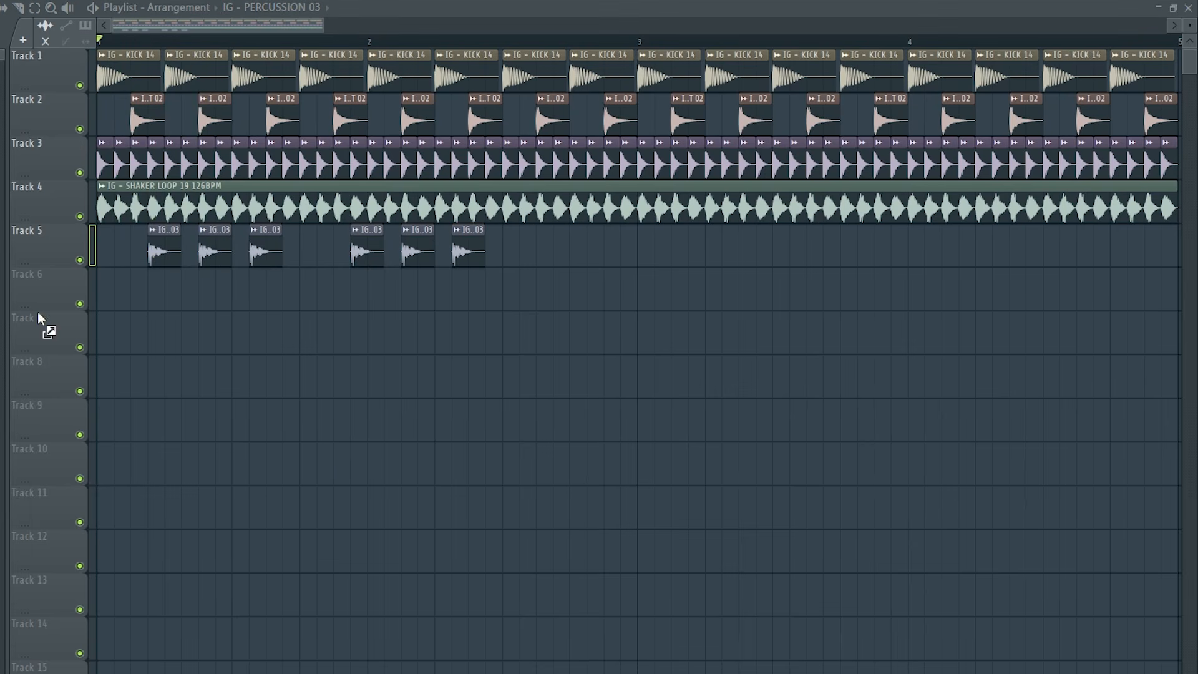
Place IG - PERCUSSION 08 on Track 5 at the off-beat of bar 2's third beat, audition it from bar 2, and trim it to a sixteenth.
drag(39, 318, 554, 249)
double_click(563, 253)
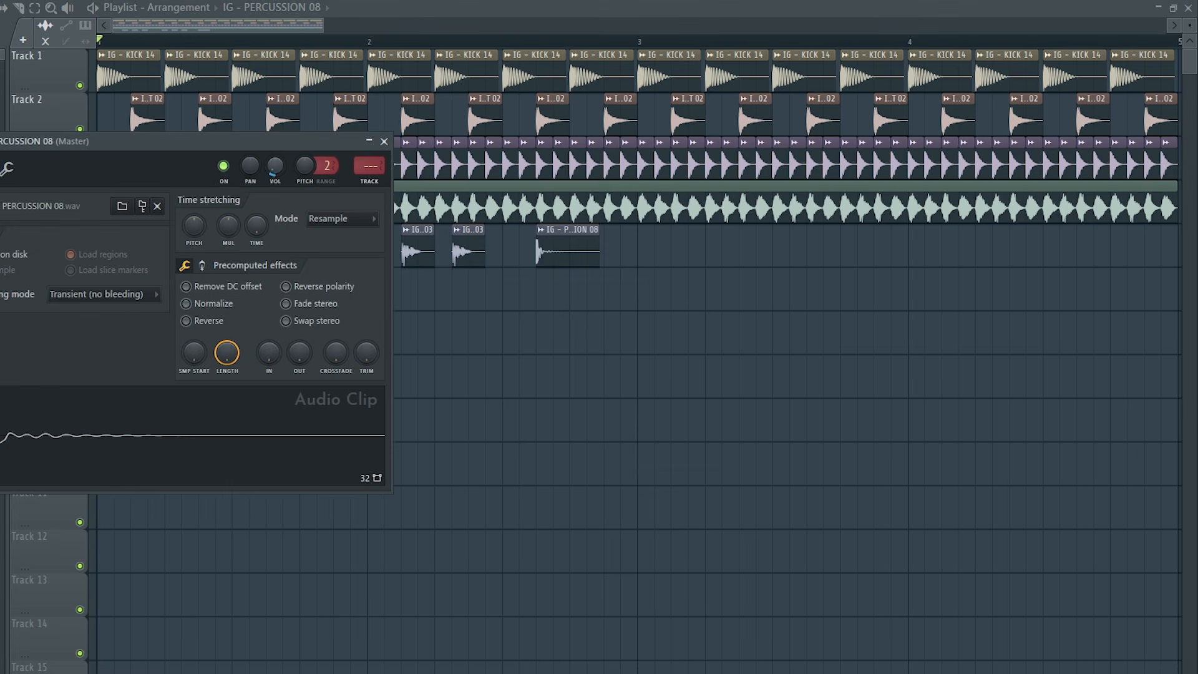
click(367, 43)
key(space)
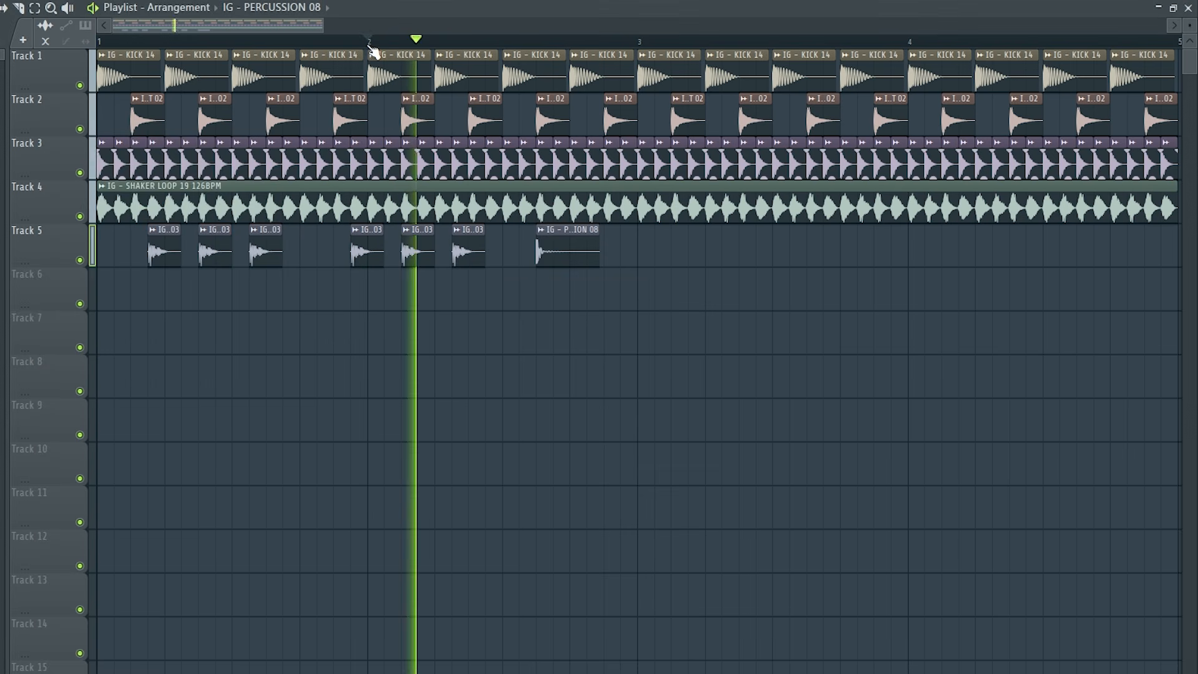
key(space)
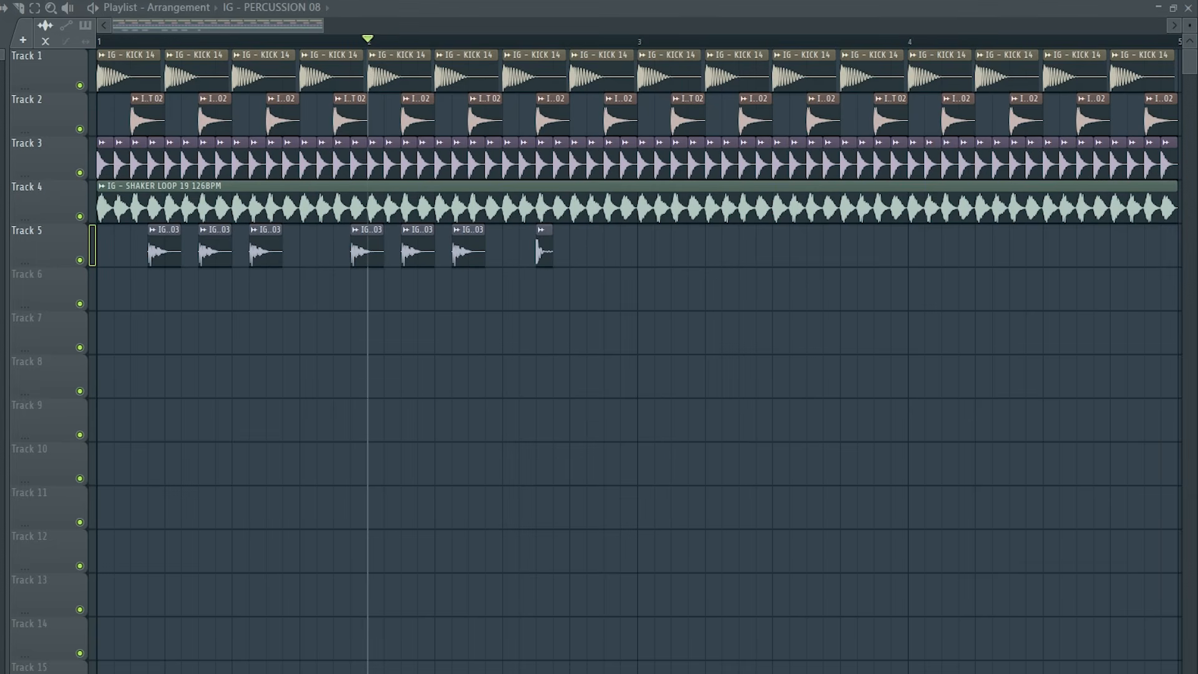
Place IG - PERCUSSION 14 directly after the PERCUSSION 08 hit on Track 5, lower its volume and audition it from bar 2.
drag(6, 400, 554, 254)
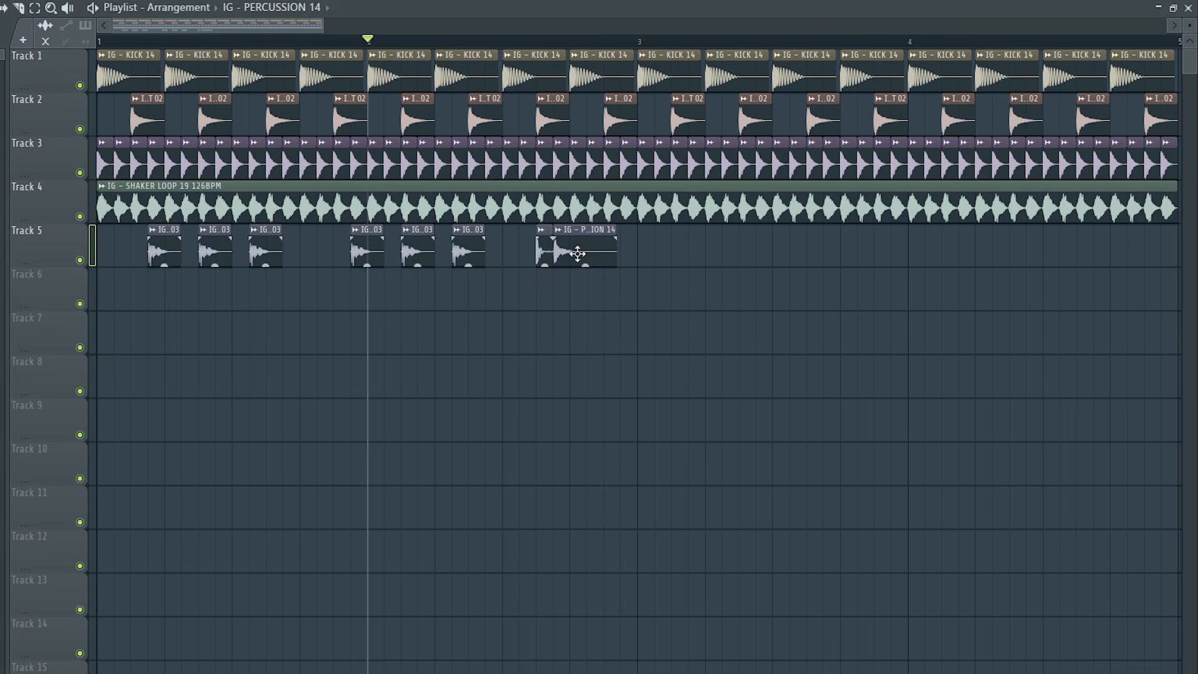
double_click(578, 252)
key(space)
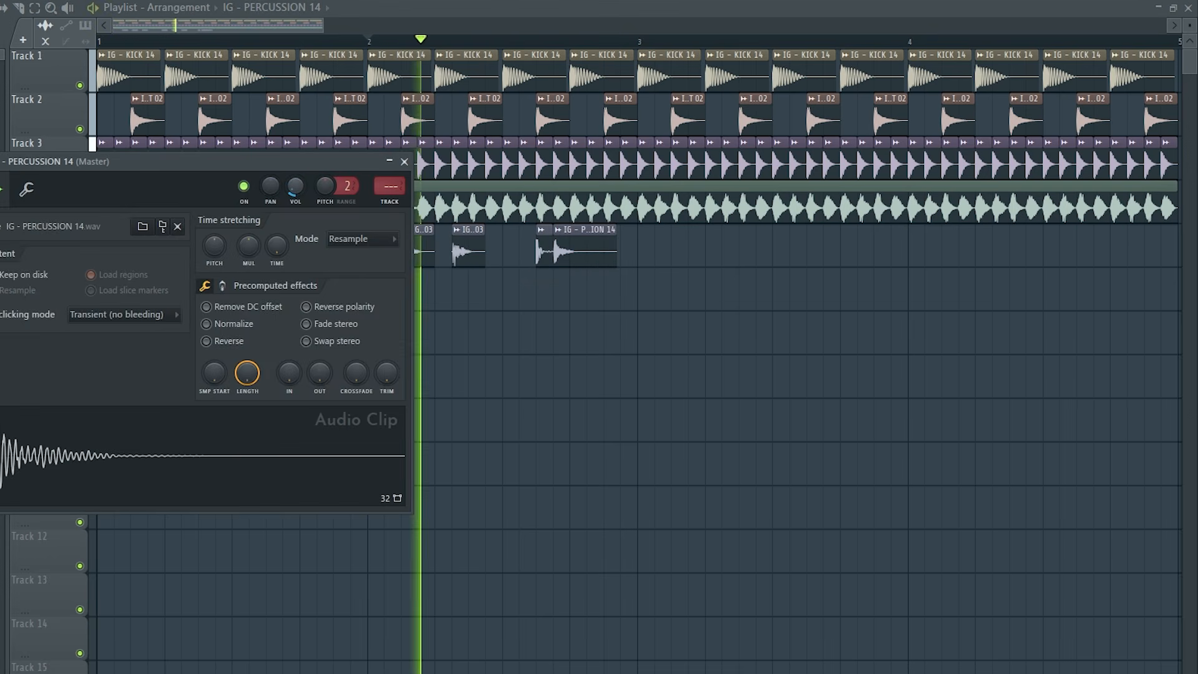
key(space)
key(Escape)
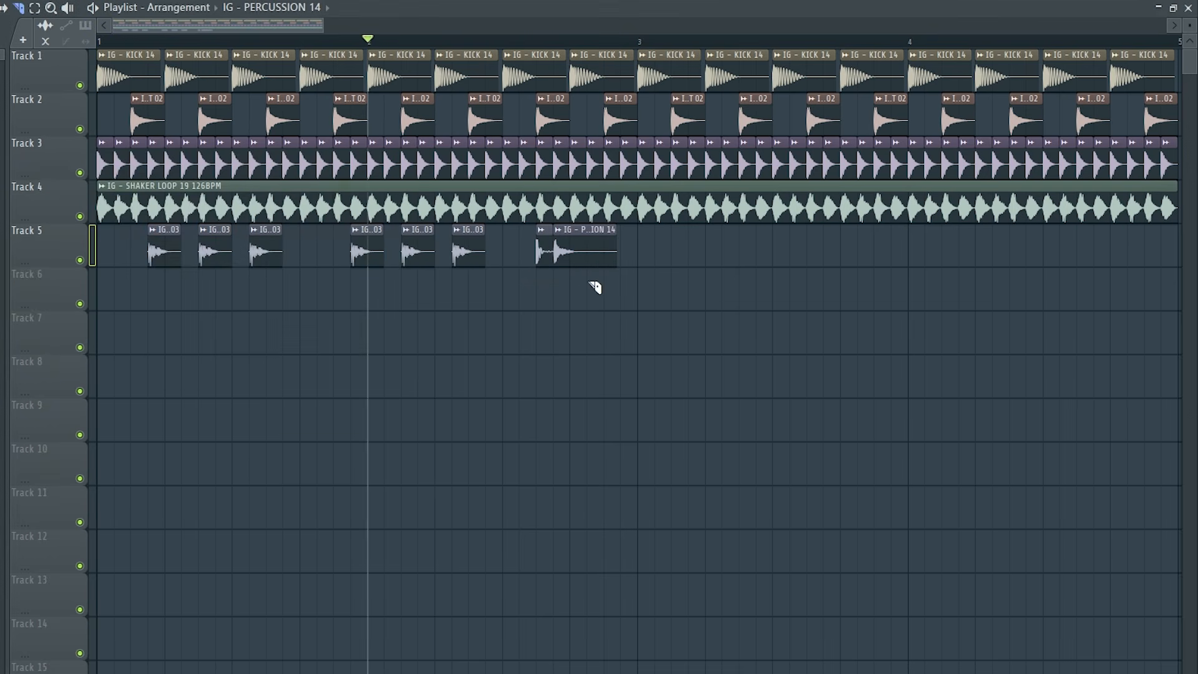
Add IG - PERCUSSION 34 after PERCUSSION 14 at a lower volume, trim it to a sixteenth, and copy it to the end of bar 2.
drag(4, 549, 593, 245)
double_click(603, 244)
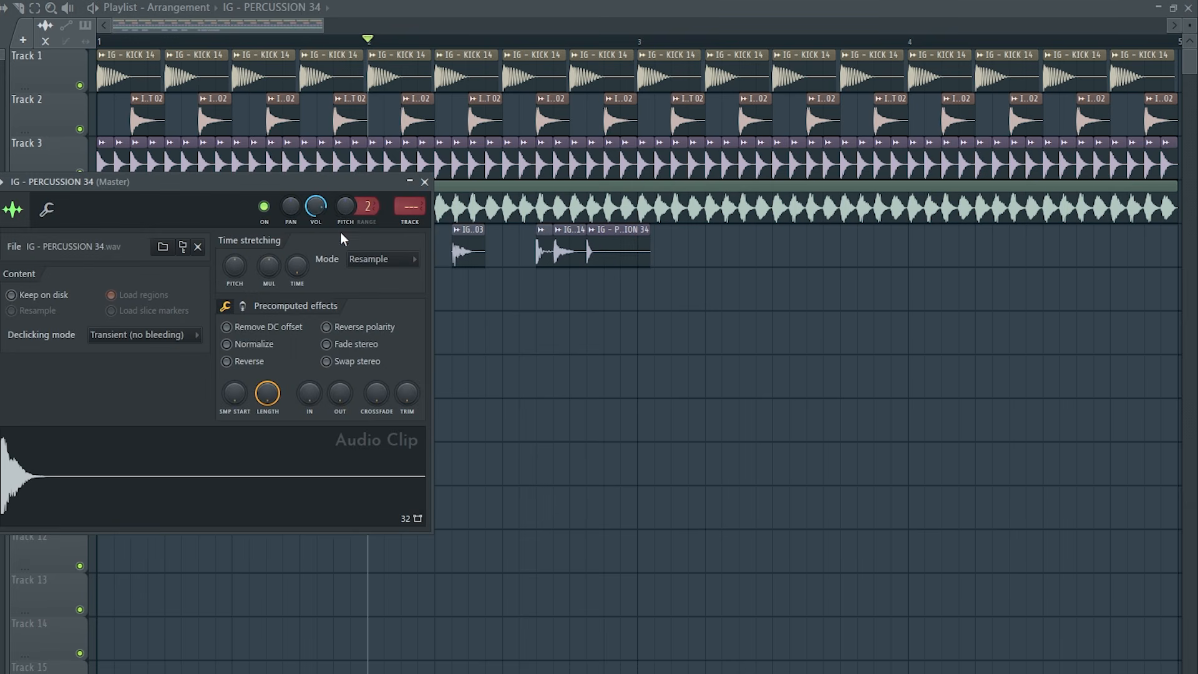
key(space)
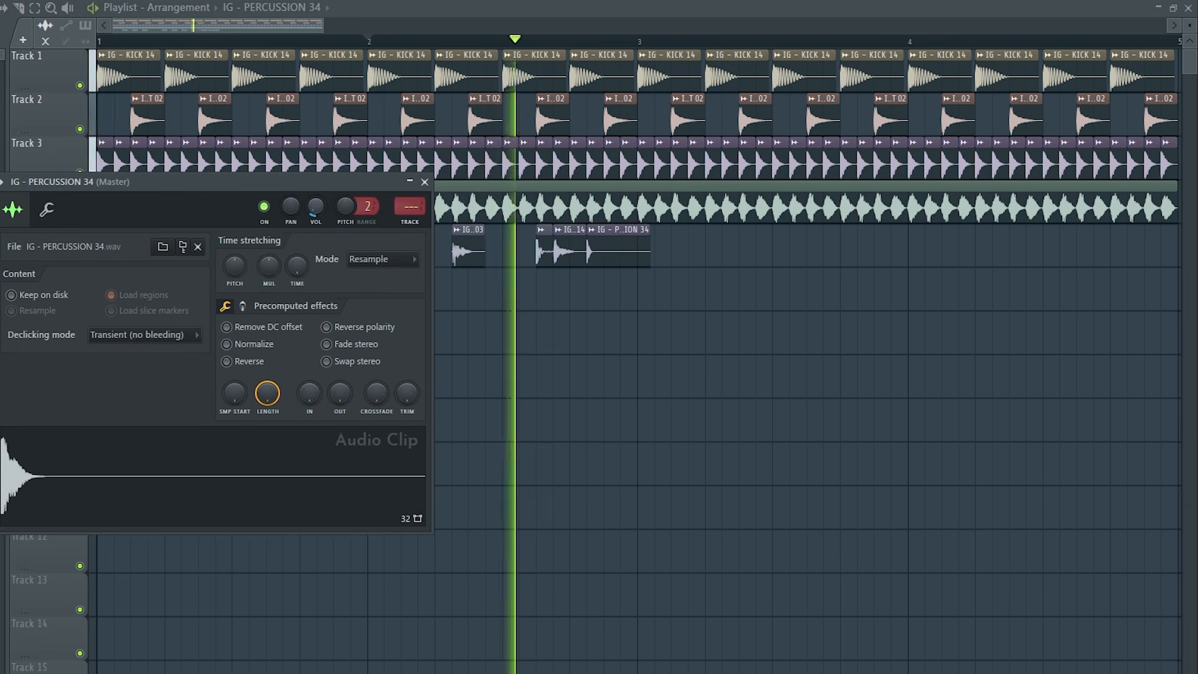
key(space)
key(Escape)
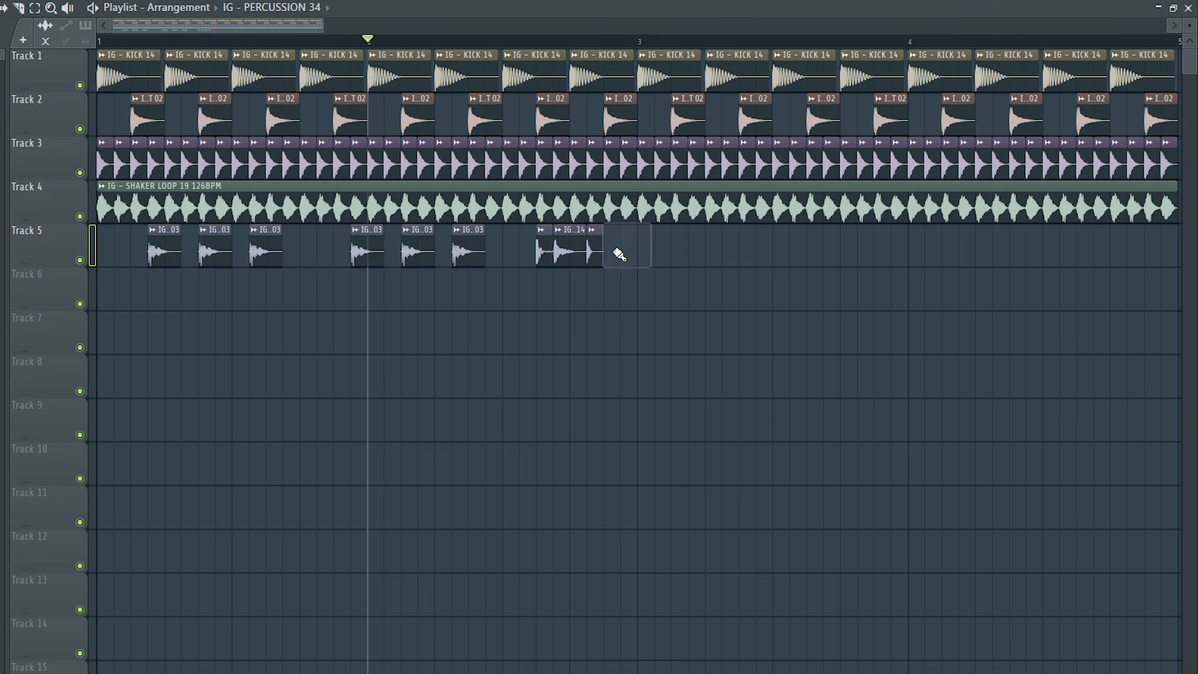
key(space)
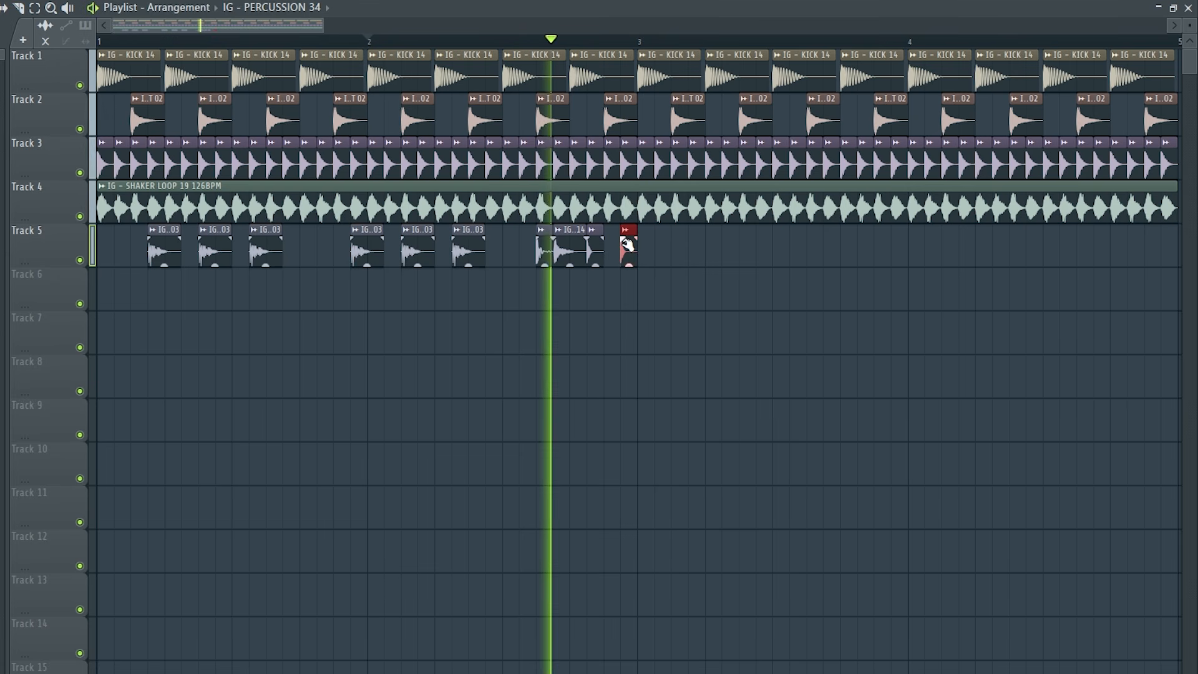
key(space)
Duplicate the two-bar percussion pattern on Track 5 into bars 3 and 4, and clear the selection.
drag(626, 42, 103, 43)
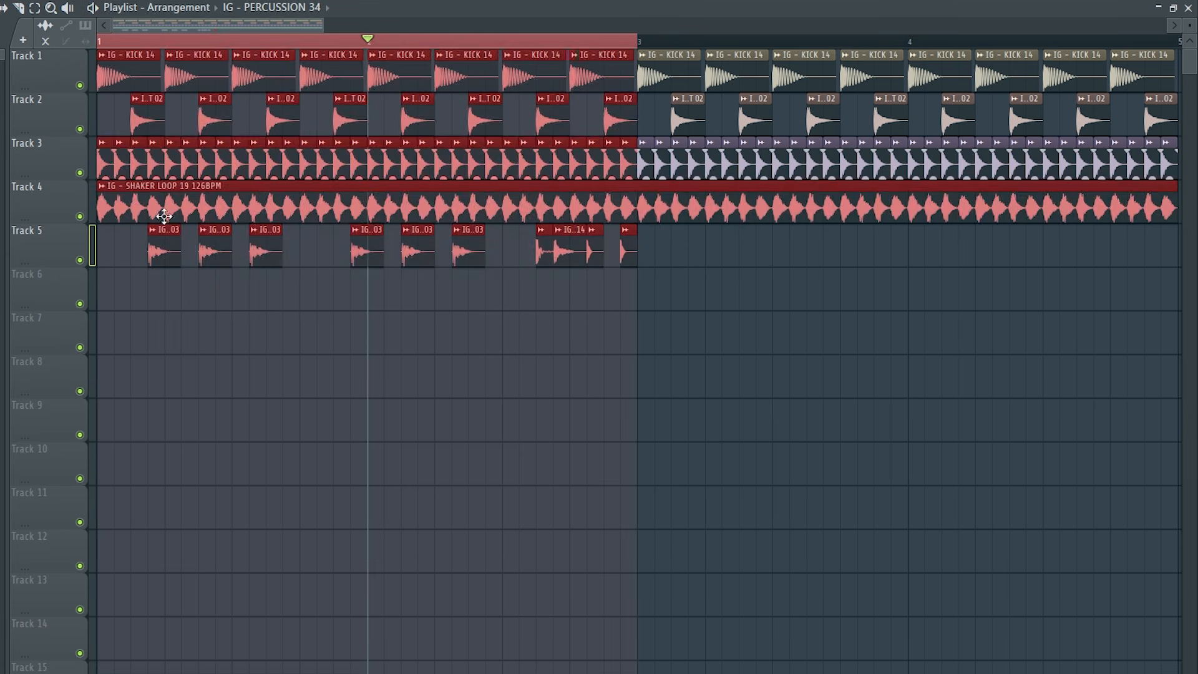
drag(773, 290, 155, 269)
drag(713, 334, 157, 231)
key(ctrl+b)
ctrl+click(1167, 39)
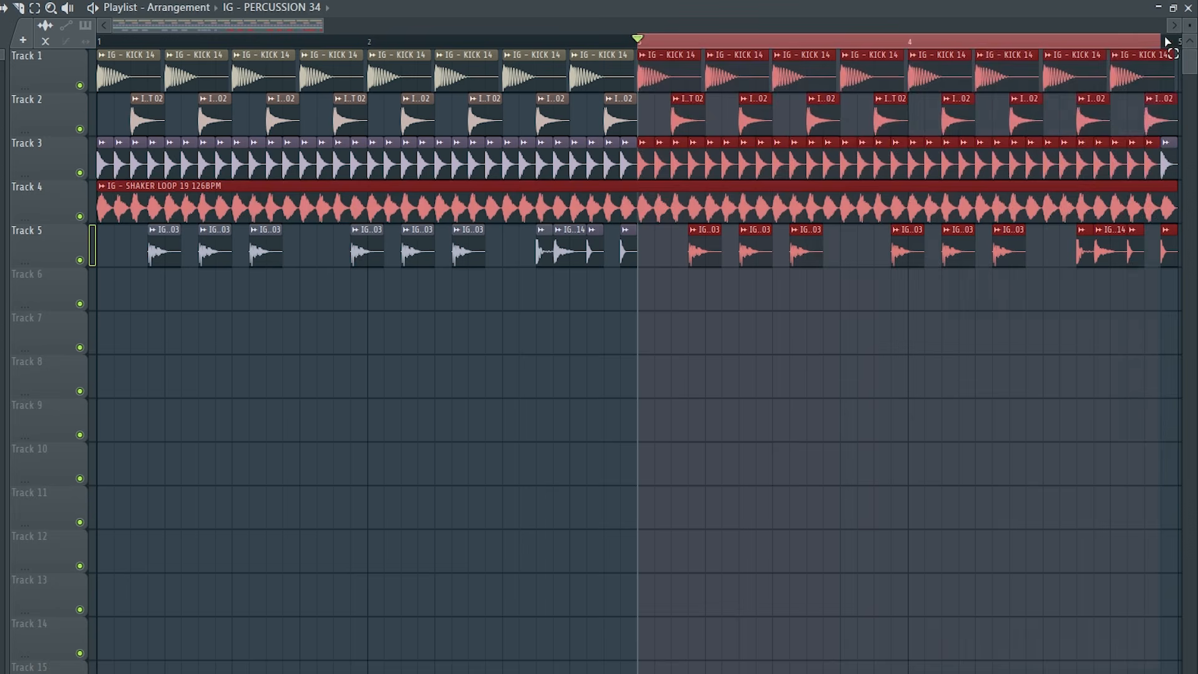
click(99, 42)
key(ctrl+d)
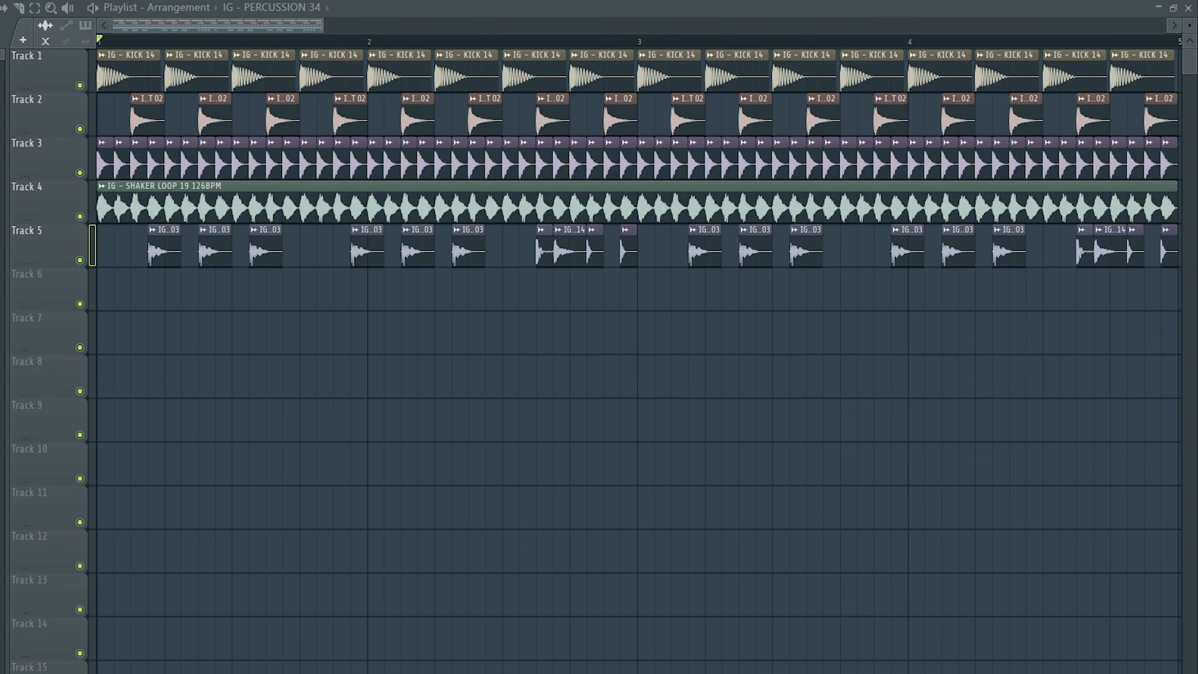
Add IG - PERCUSSION LOOP 05 126BPM at the start of Track 6, set its time stretching mode to Stretch, and lower its volume.
drag(82, 302, 98, 298)
double_click(317, 288)
click(413, 282)
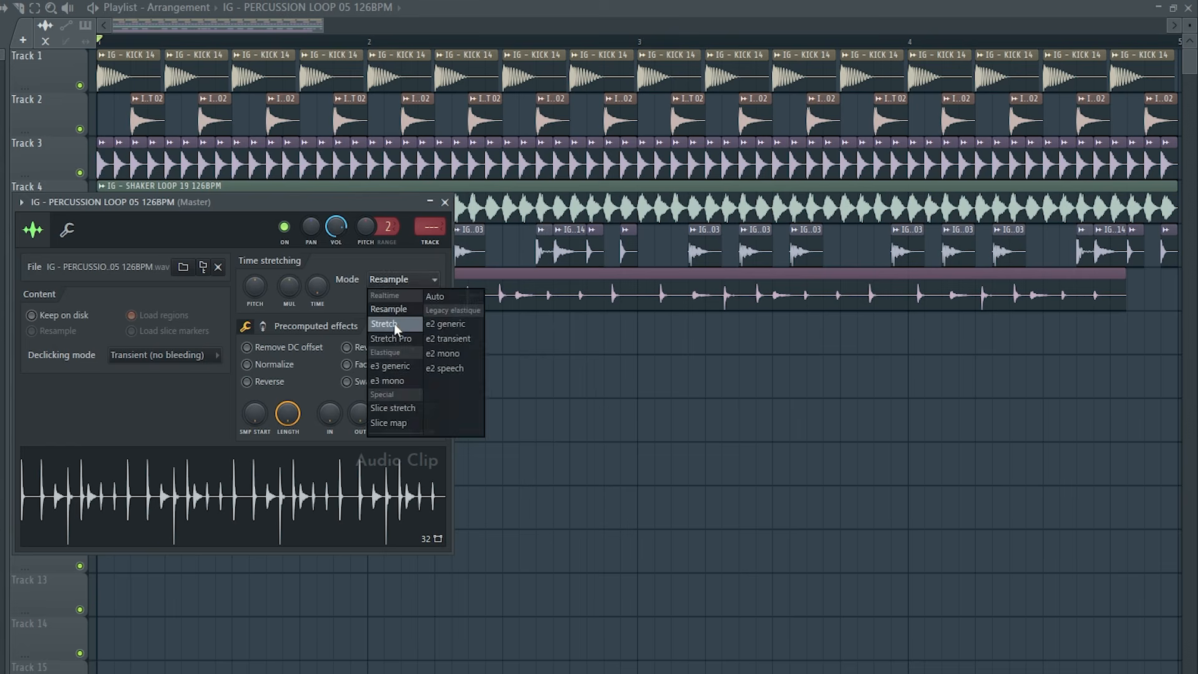
click(394, 323)
key(space)
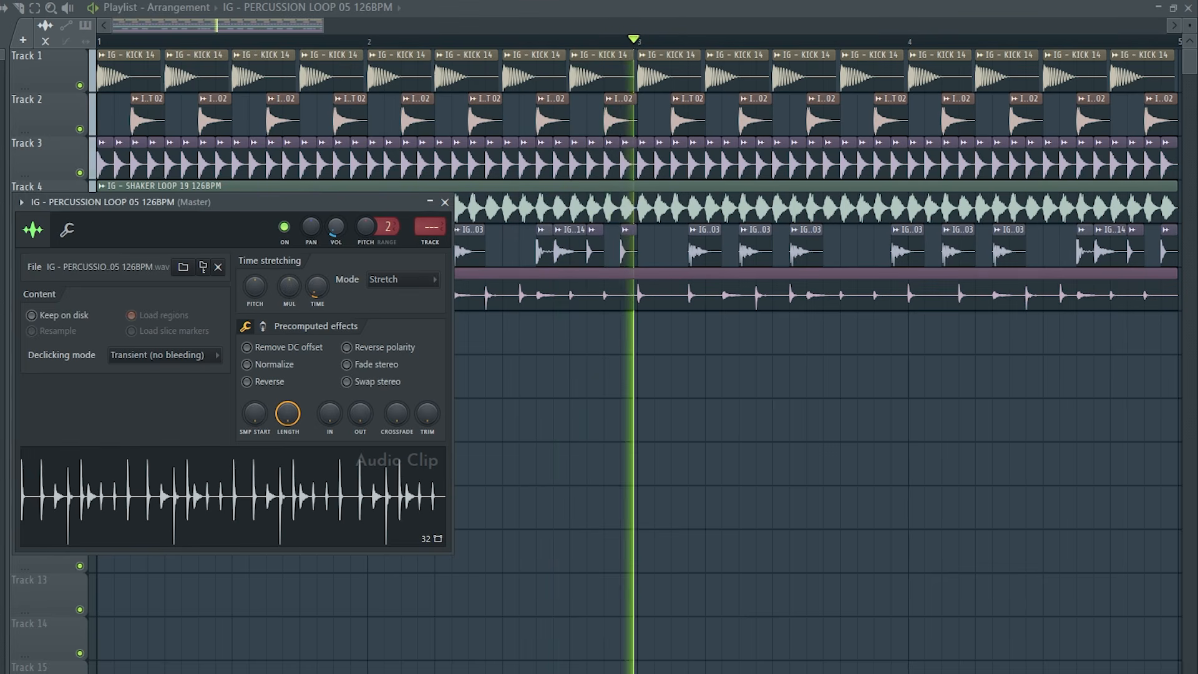
click(445, 203)
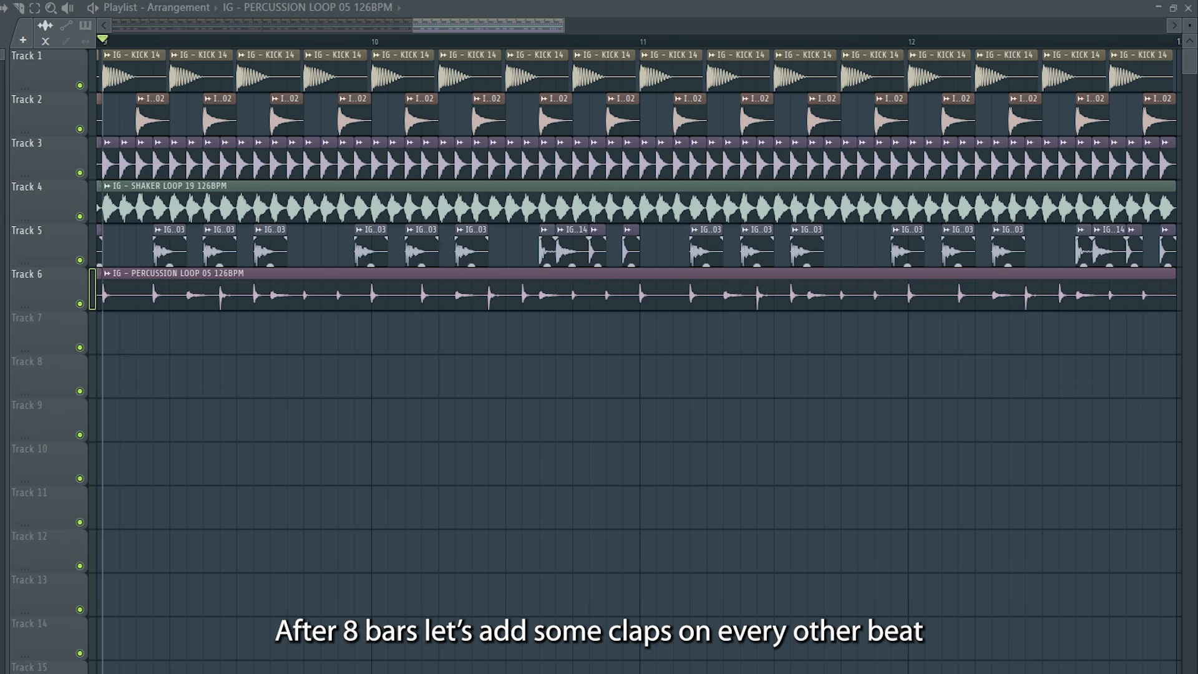
Add IG - CLAP 06 on beat 2 of bar 9 on Track 7, lower its volume and audition it.
drag(1, 286, 174, 331)
double_click(190, 337)
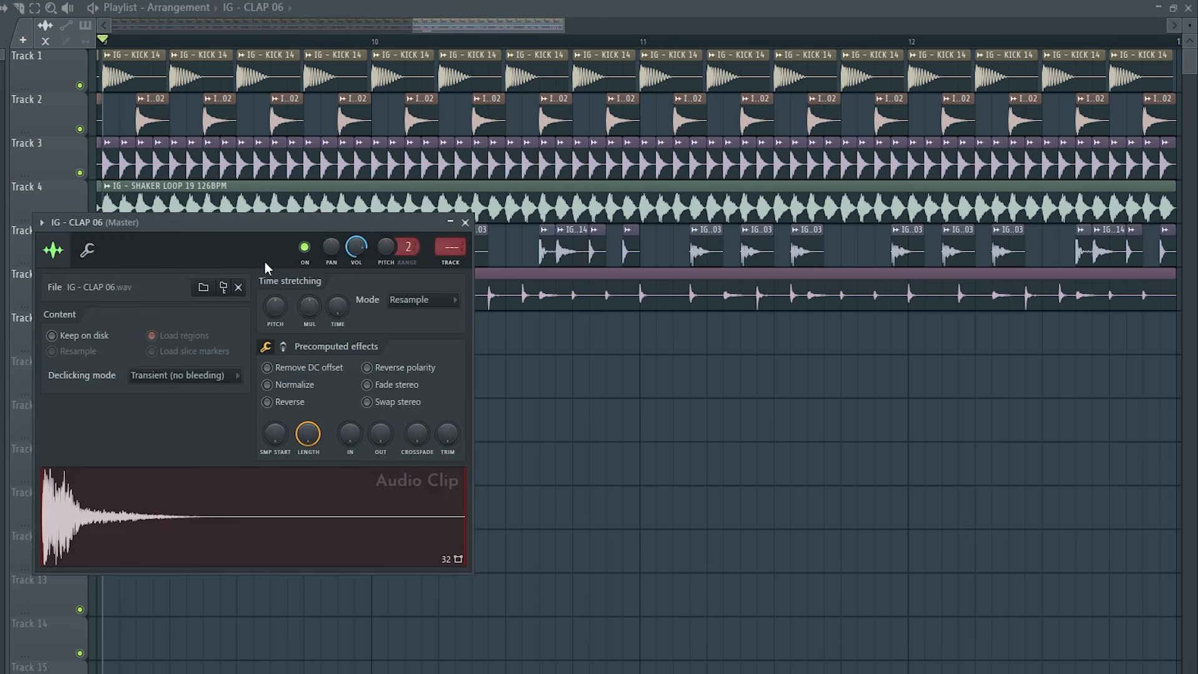
key(space)
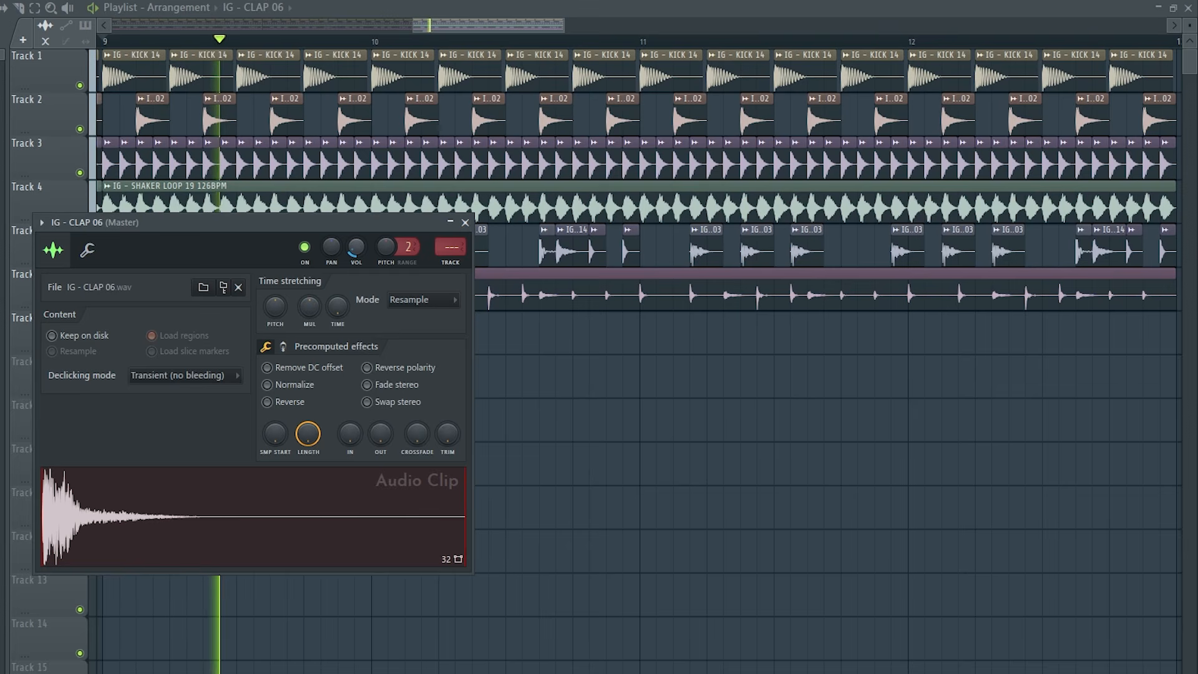
key(space)
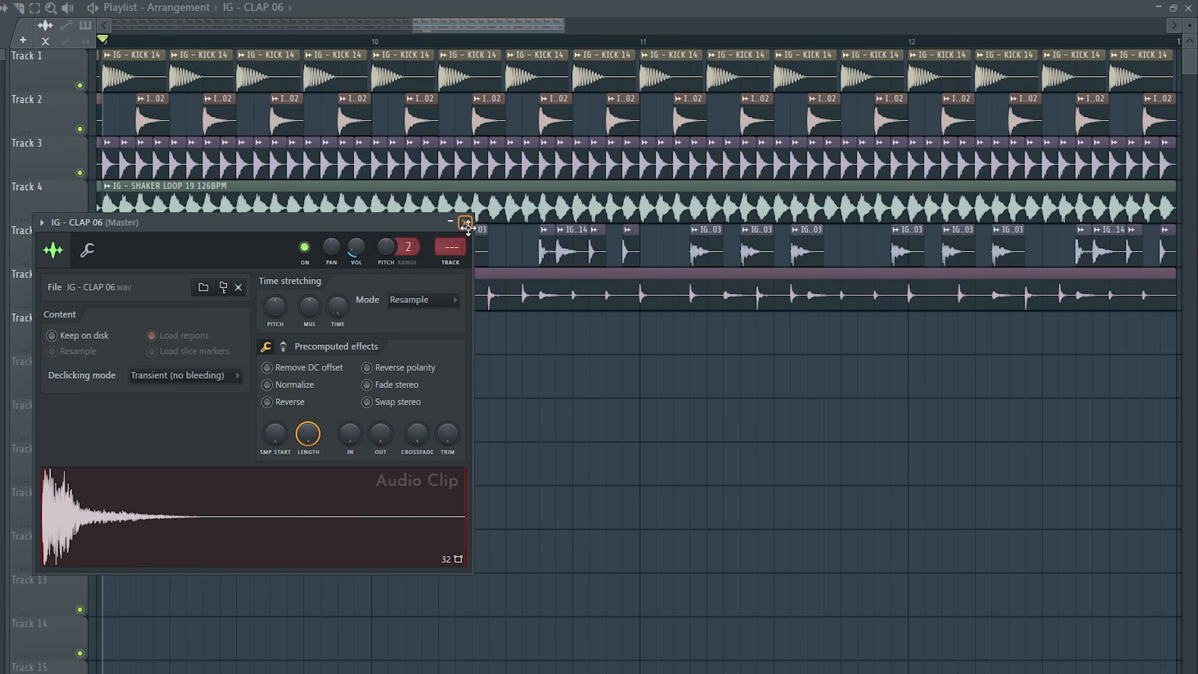
click(464, 223)
Duplicate the pair of CLAP 06 hits on Track 7 from bar 9 through bar 12, and clear the selection.
drag(374, 42, 103, 41)
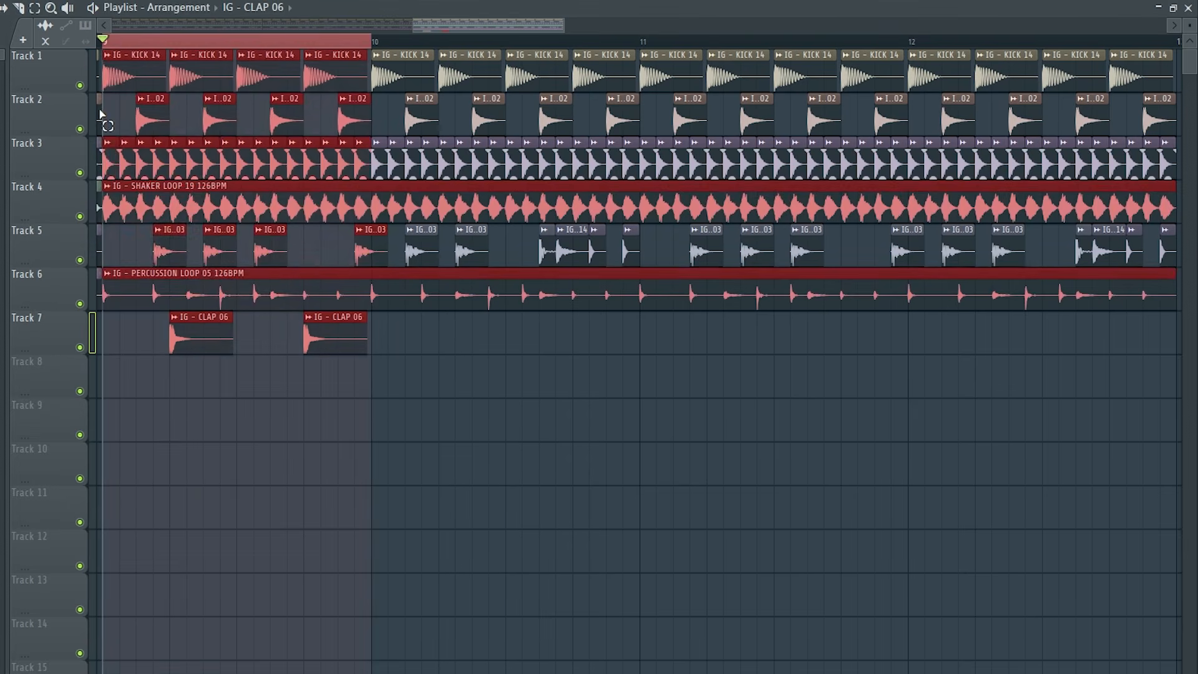
drag(148, 313, 407, 354)
key(ctrl+b)
key(ctrl+b)
key(ctrl+b)
ctrl+click(1163, 44)
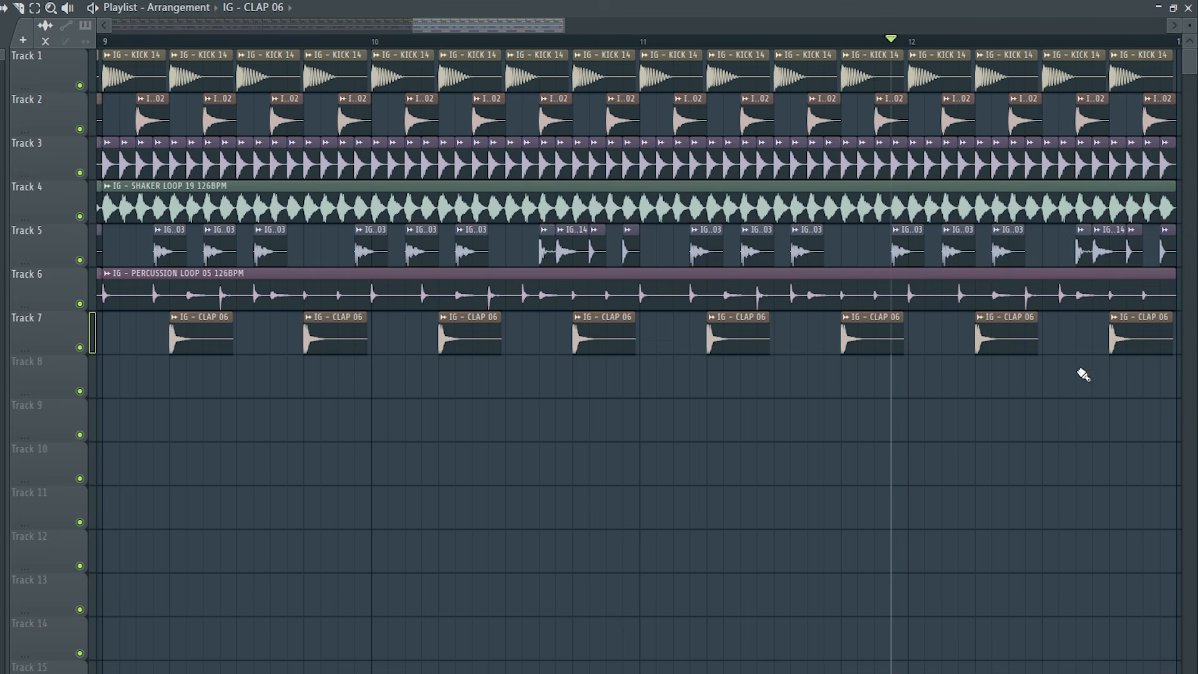
Add two sixteenth-long CLAP 06 hits just before the last clap of bar 12 and move them up to Track 7.
click(1081, 372)
click(1102, 381)
right_click(1116, 383)
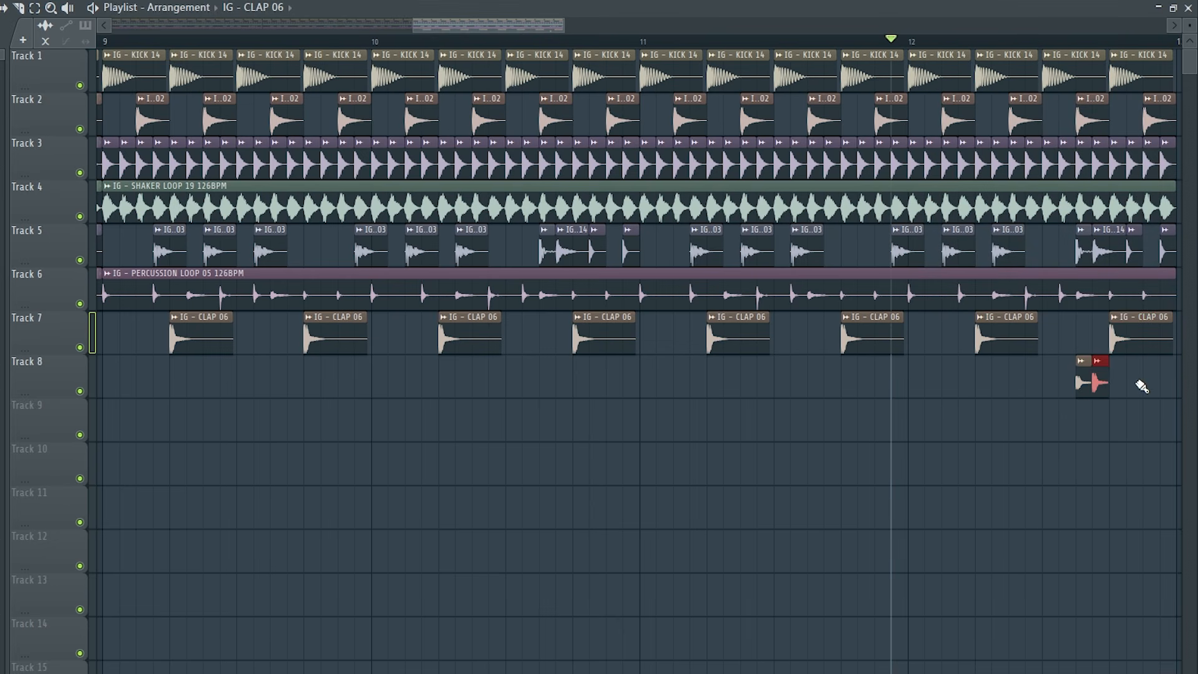
drag(1141, 386, 1054, 392)
key(shift+Up)
key(space)
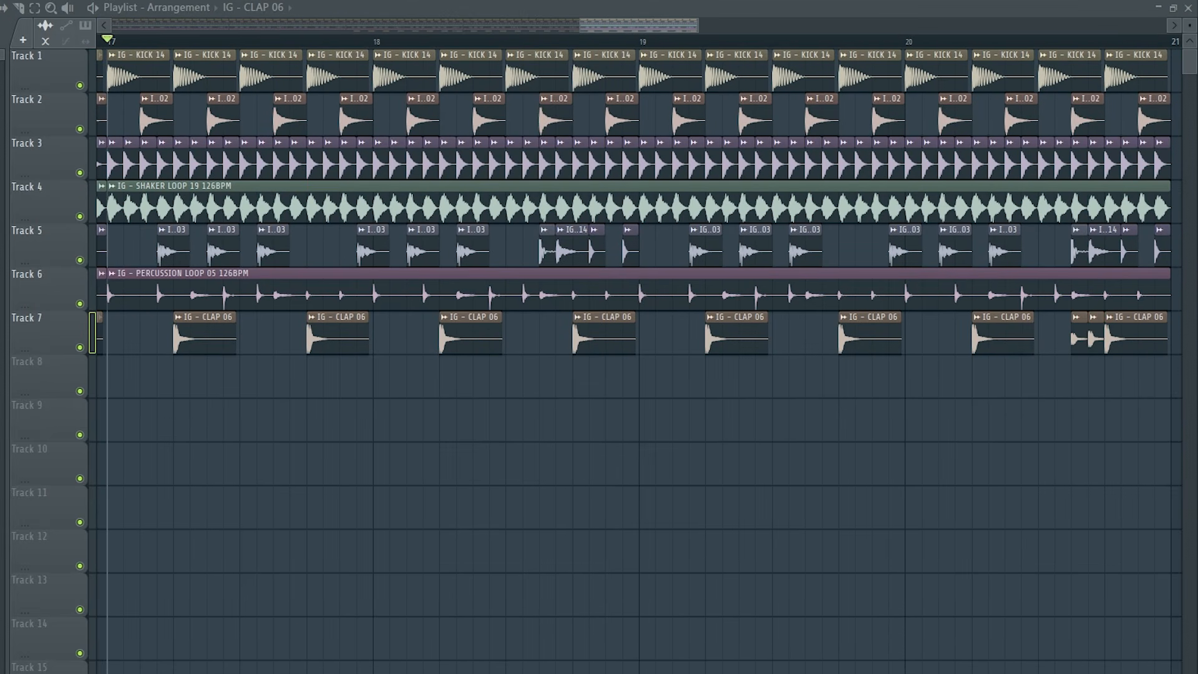
Add IG - CRASH 05 at bar 17 on Track 8, lower its volume and audition it with the drums.
drag(89, 377, 111, 377)
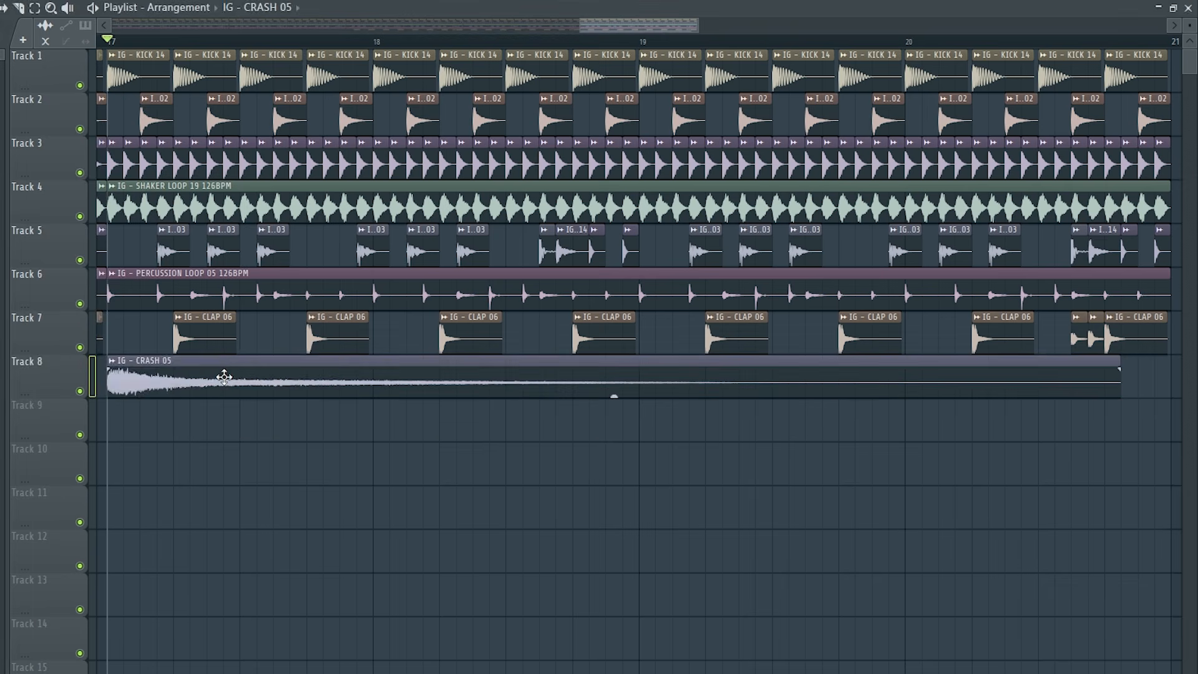
double_click(224, 376)
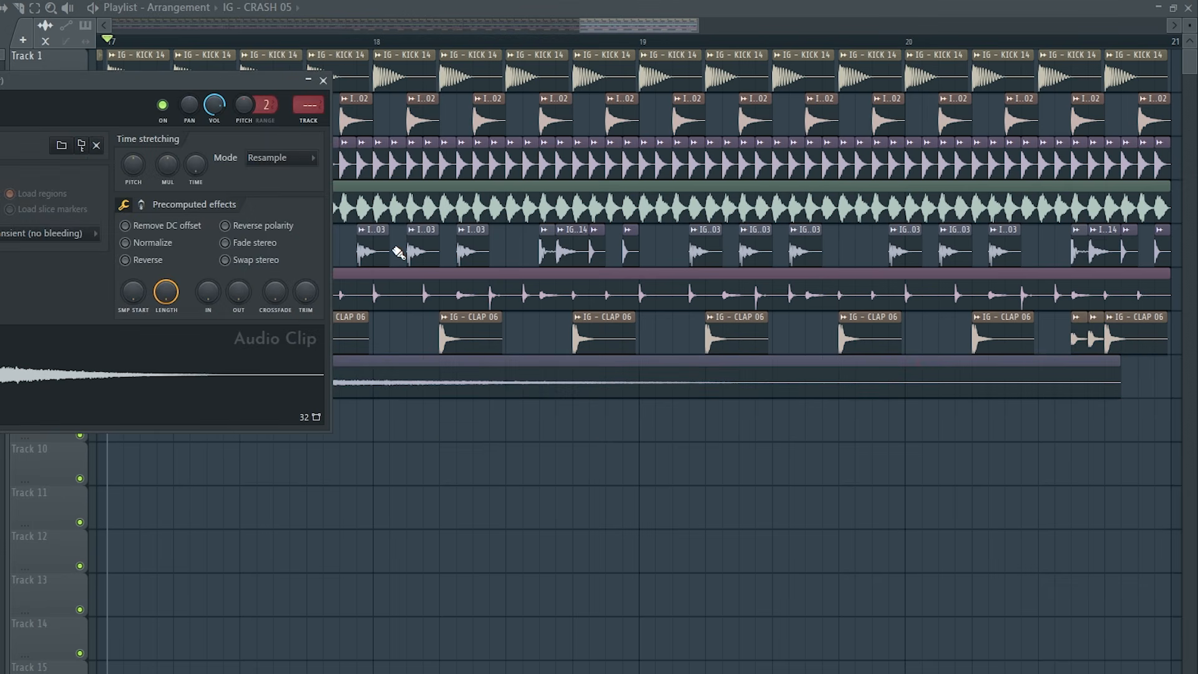
drag(189, 77, 278, 210)
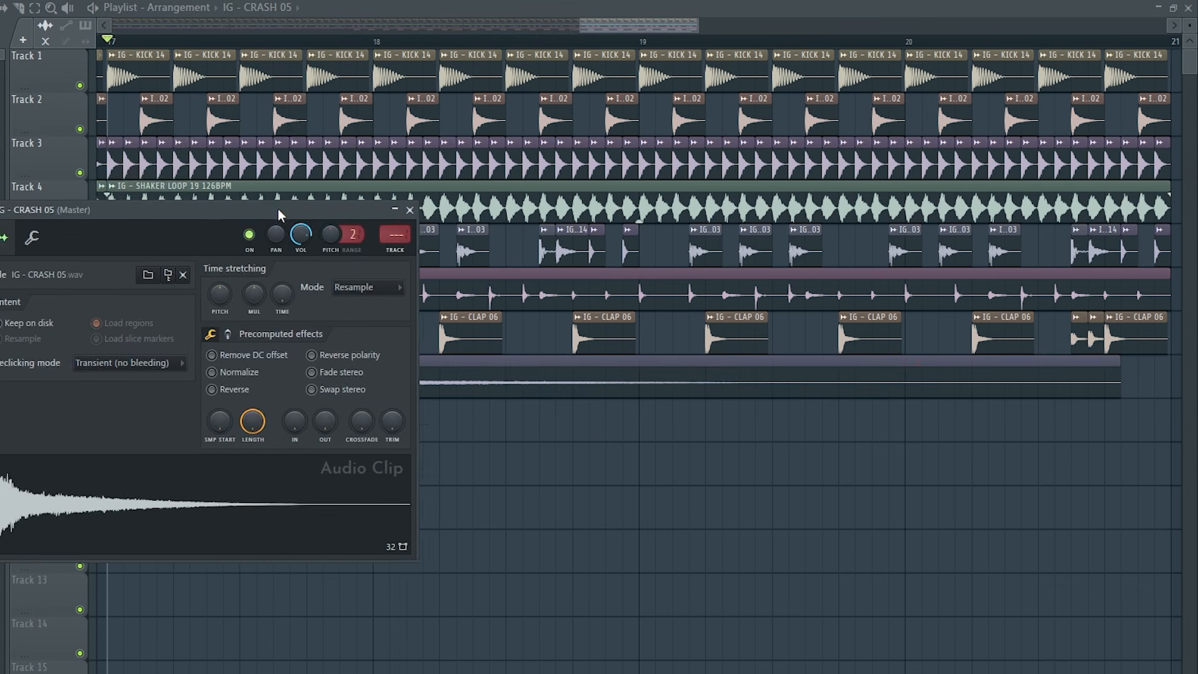
key(space)
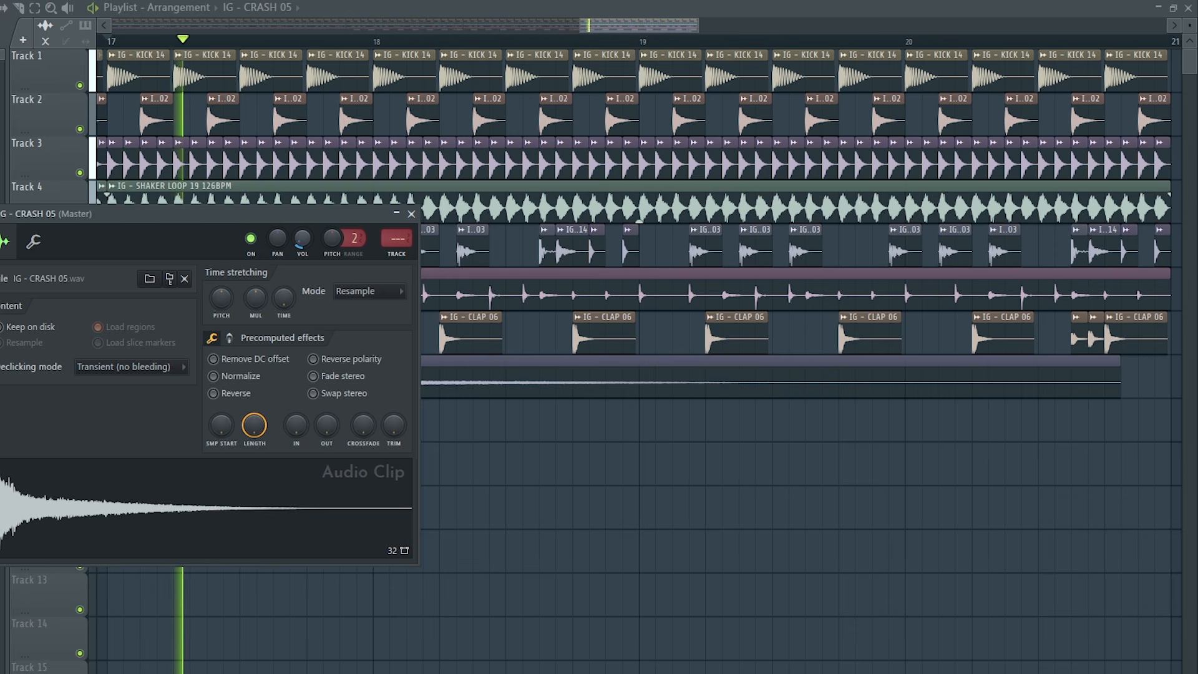
key(space)
key(space)
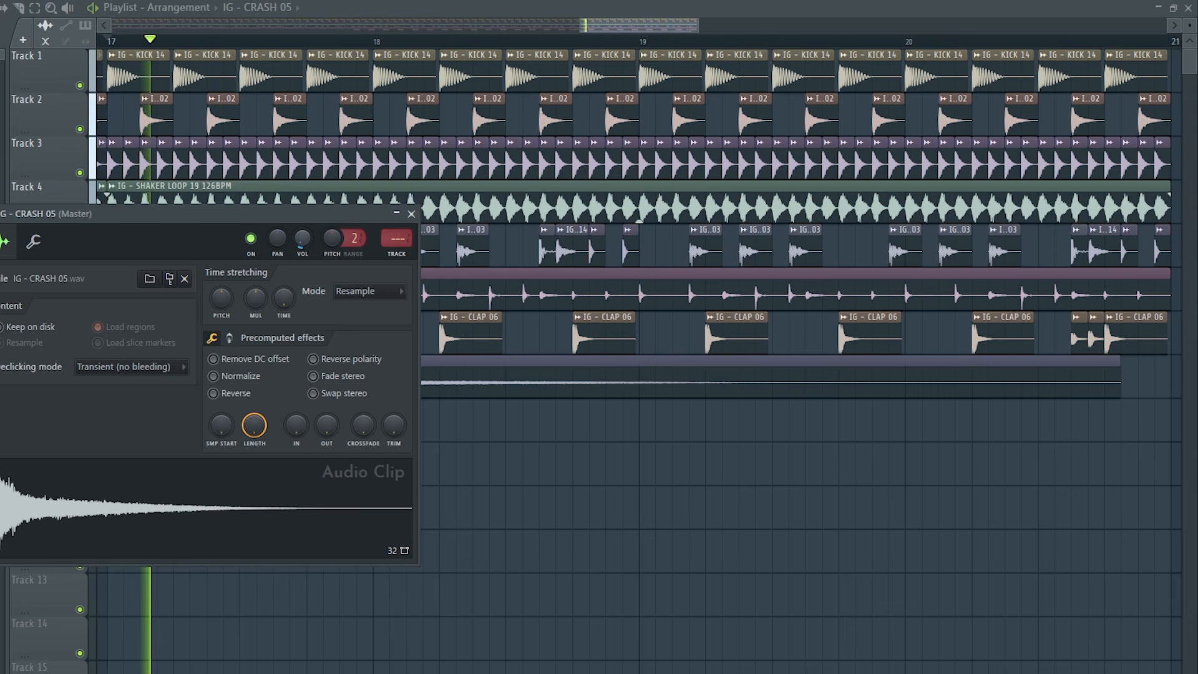
key(space)
click(411, 214)
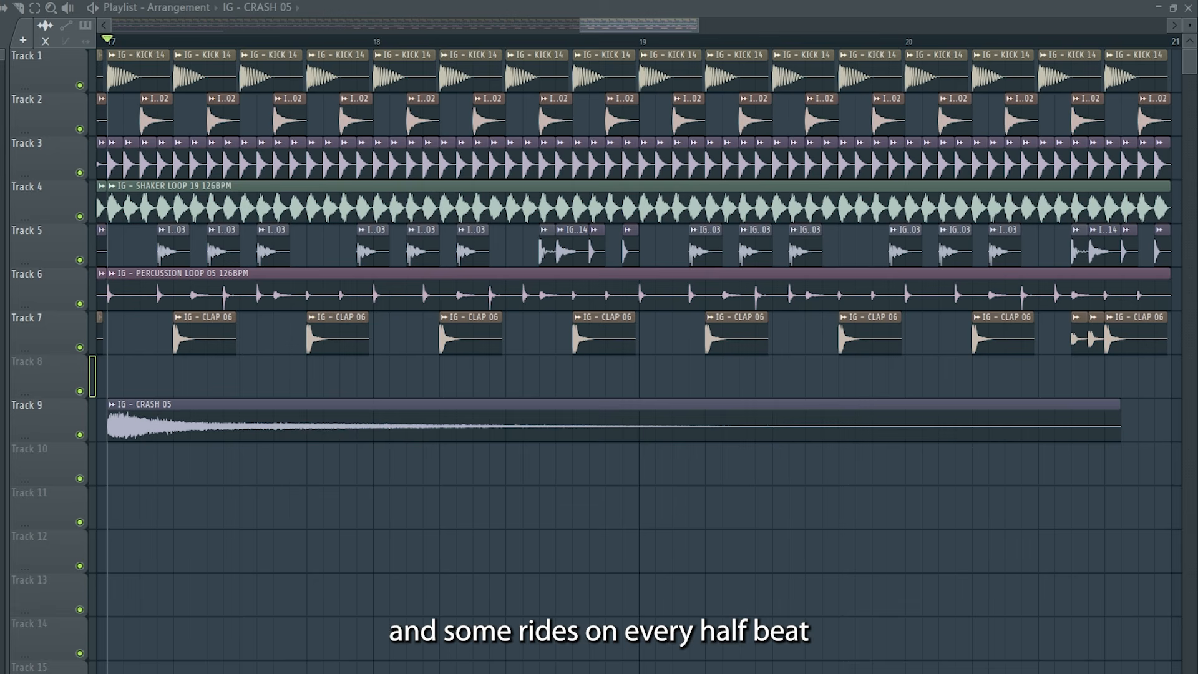
Add IG RIDES EXPANSION - 13 at bar 17 on Track 8, lower its volume and mute the crash on Track 9.
drag(1, 399, 115, 390)
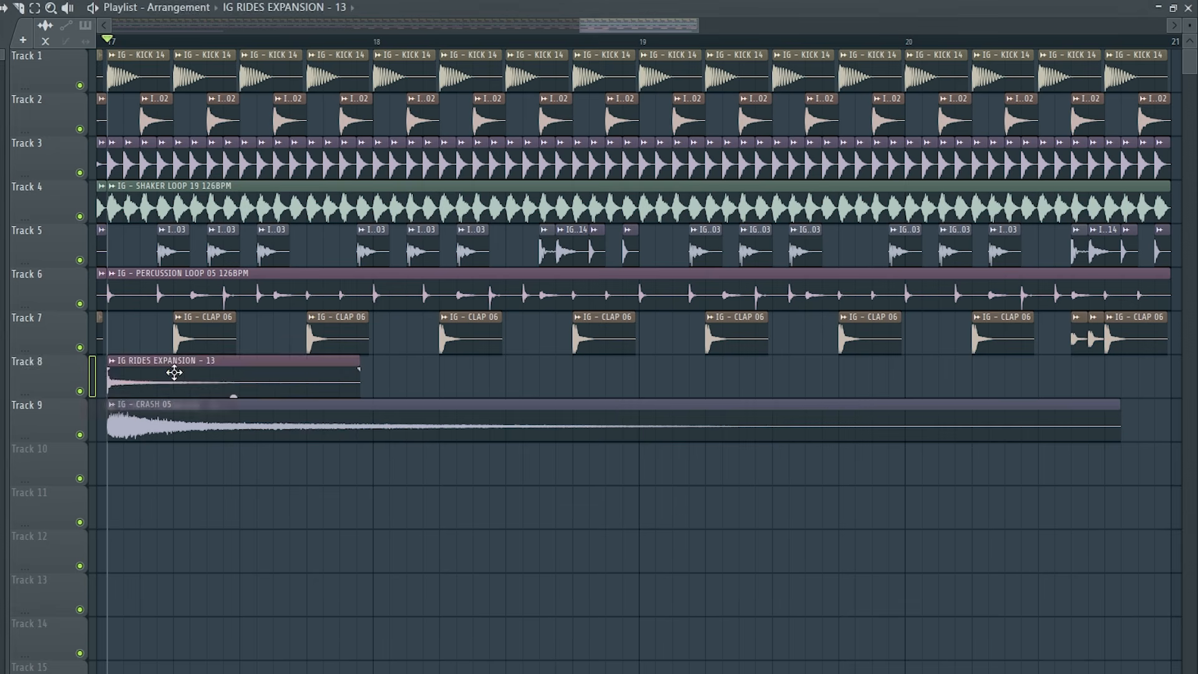
double_click(175, 372)
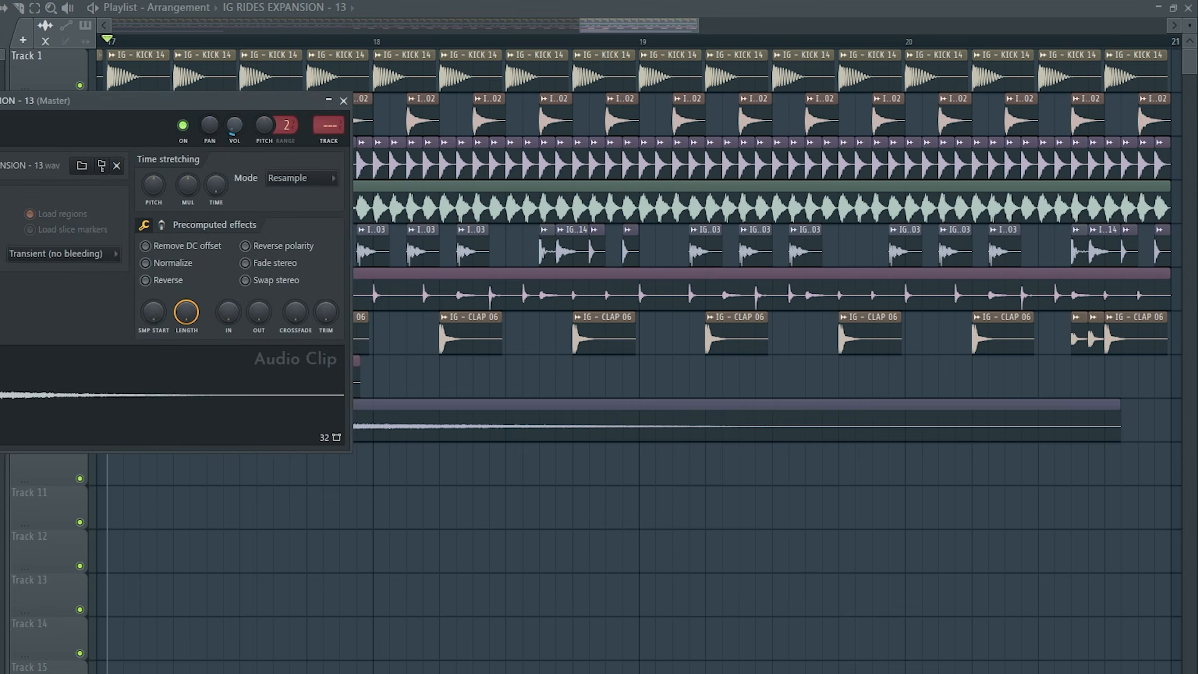
click(344, 101)
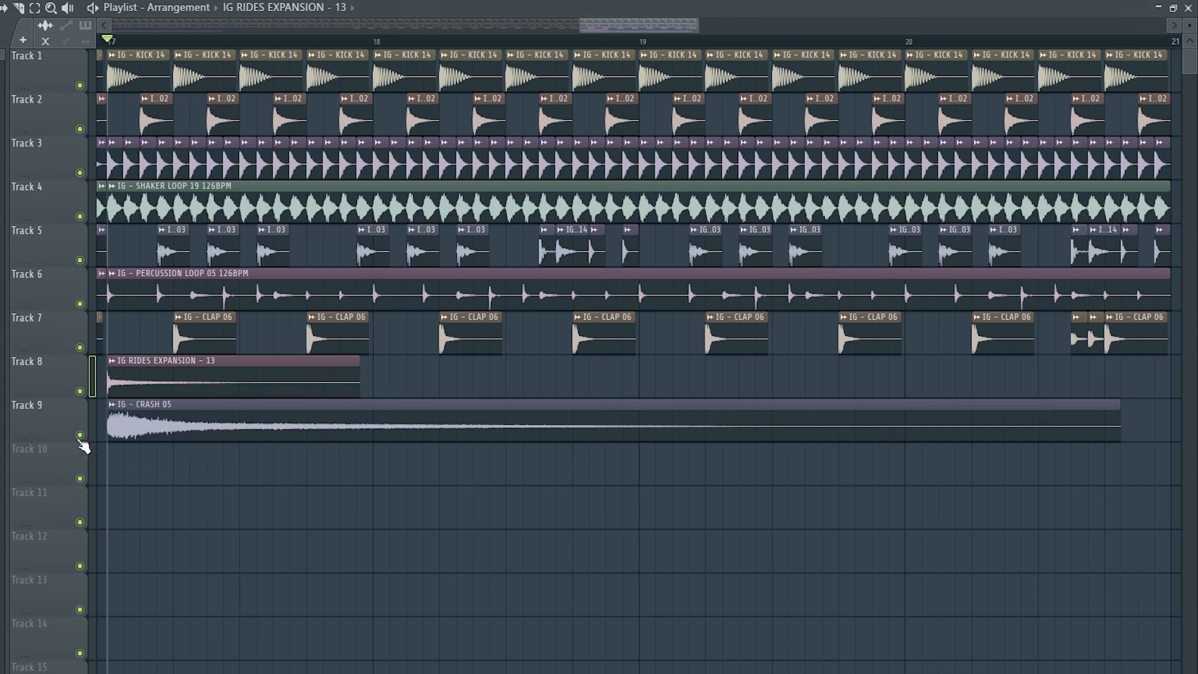
double_click(161, 380)
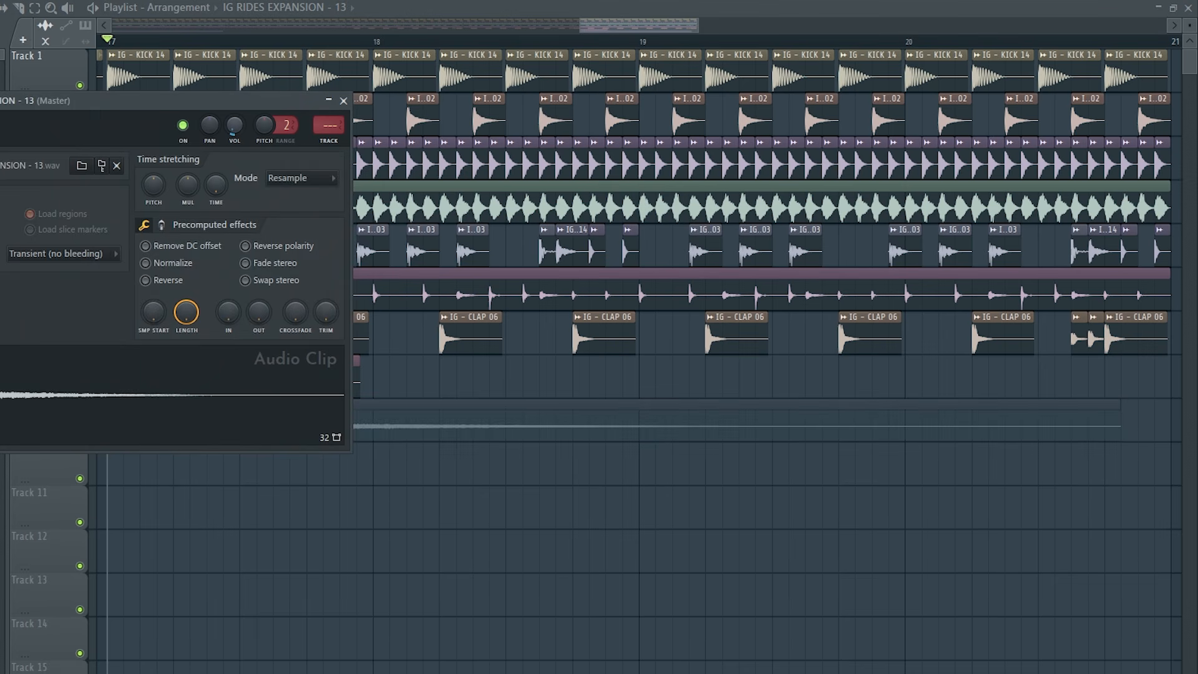
click(344, 101)
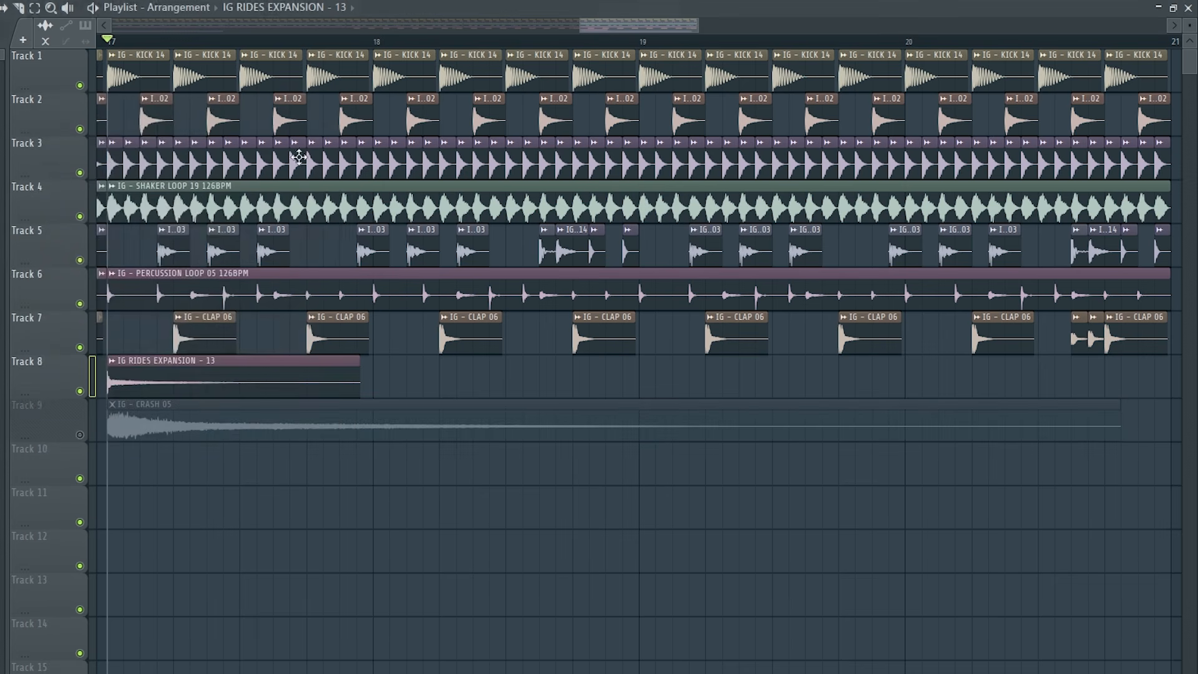
Trim the ride on Track 8 to half a beat and repeat it back to back through bar 17.
key(p)
right_click(180, 382)
ctrl+click(125, 383)
key(ctrl+b)
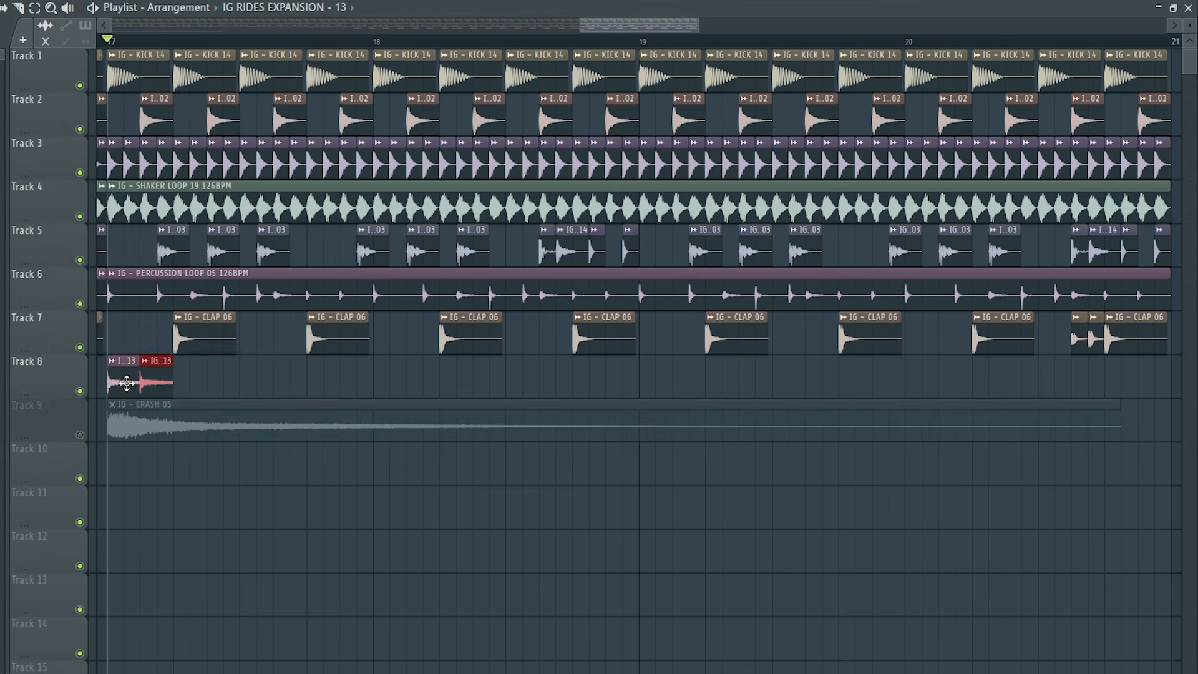
key(ctrl+b)
key(ctrl+b)
key(ctrl+b)
key(ctrl+b)
key(ctrl+b)
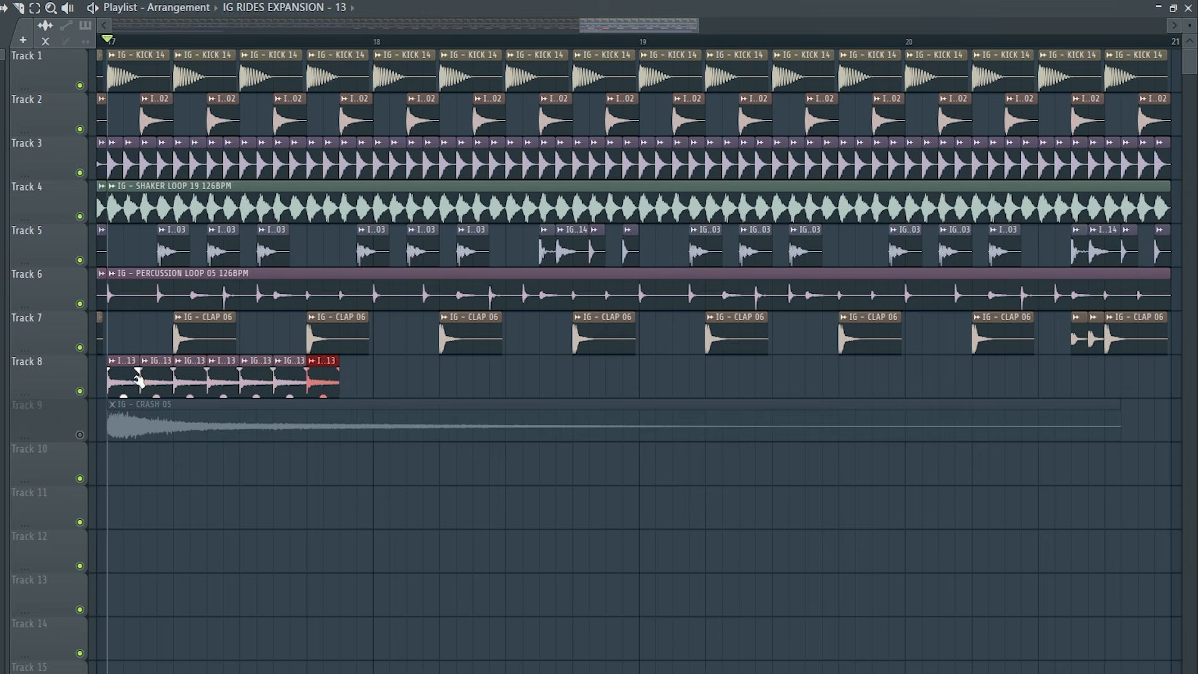
Audition the rides, duplicate the one-bar pattern through bars 18 to 20, and unmute Track 9.
key(space)
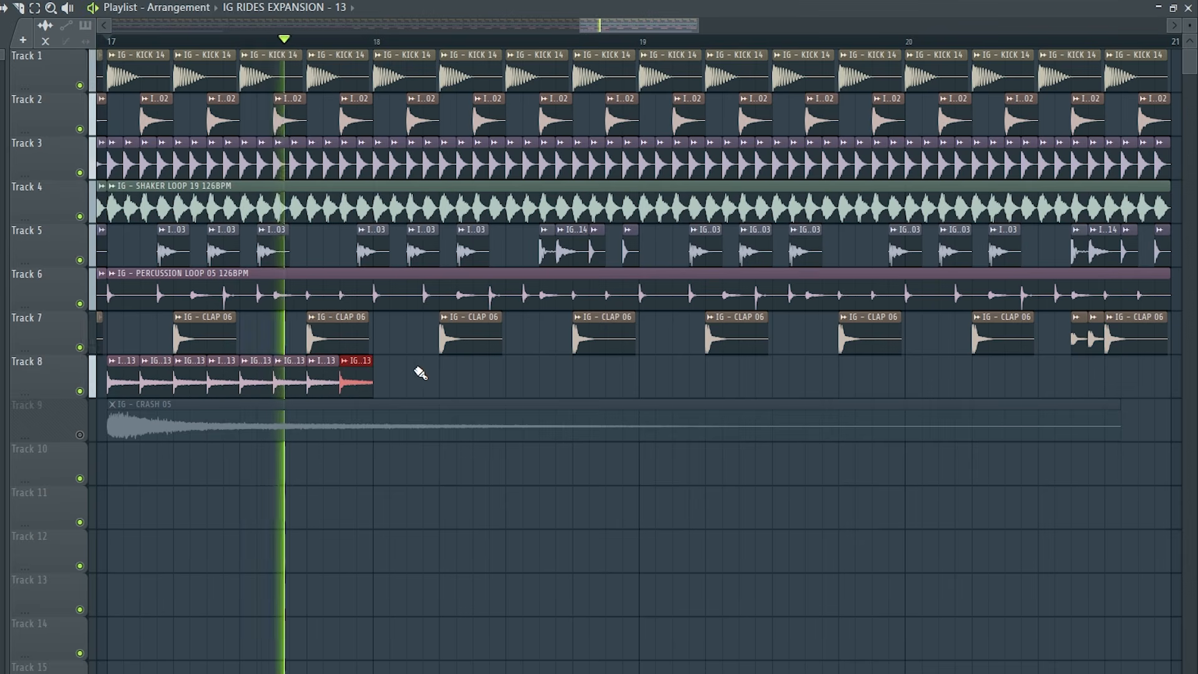
key(space)
key(ctrl+b)
key(ctrl+b)
key(ctrl+b)
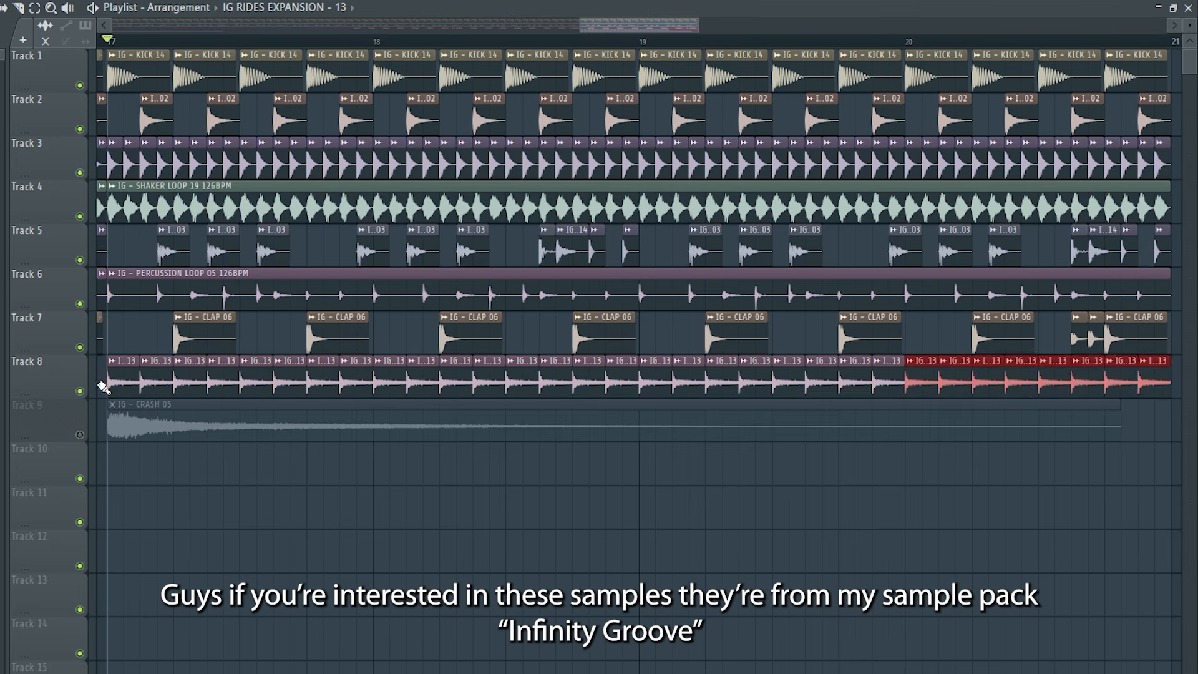
click(80, 434)
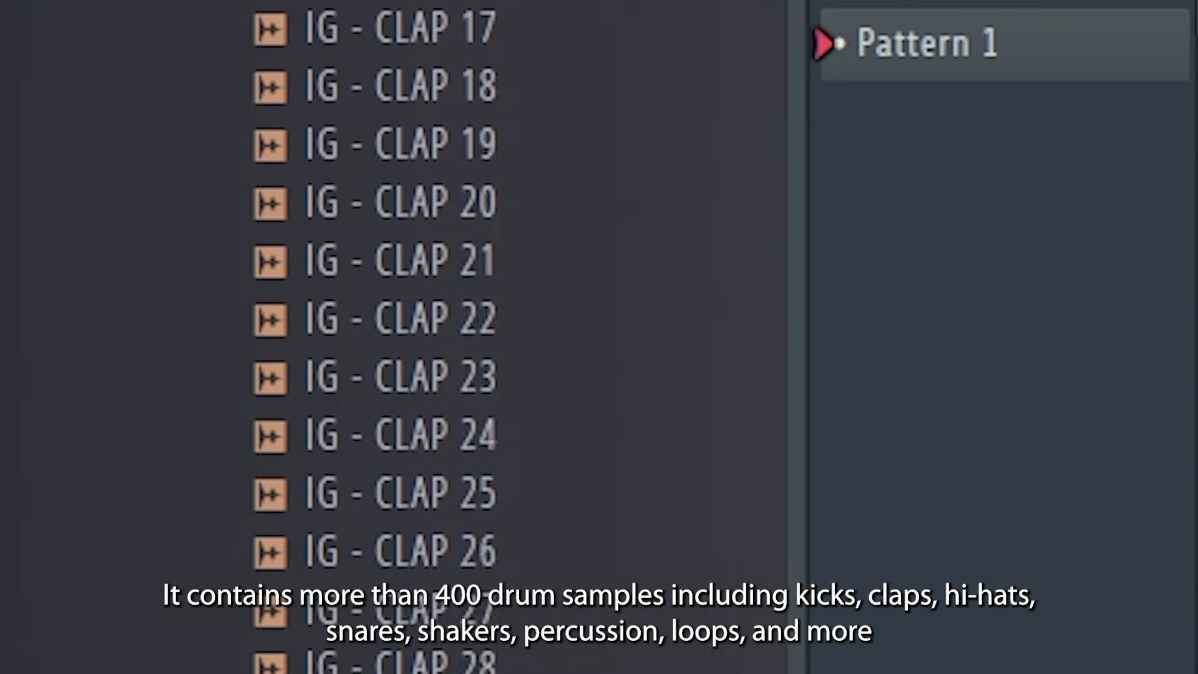
Look through the Infinity Groove sample list and read the pack's contents and qualities on its product page.
scroll(399, 337, down, 20)
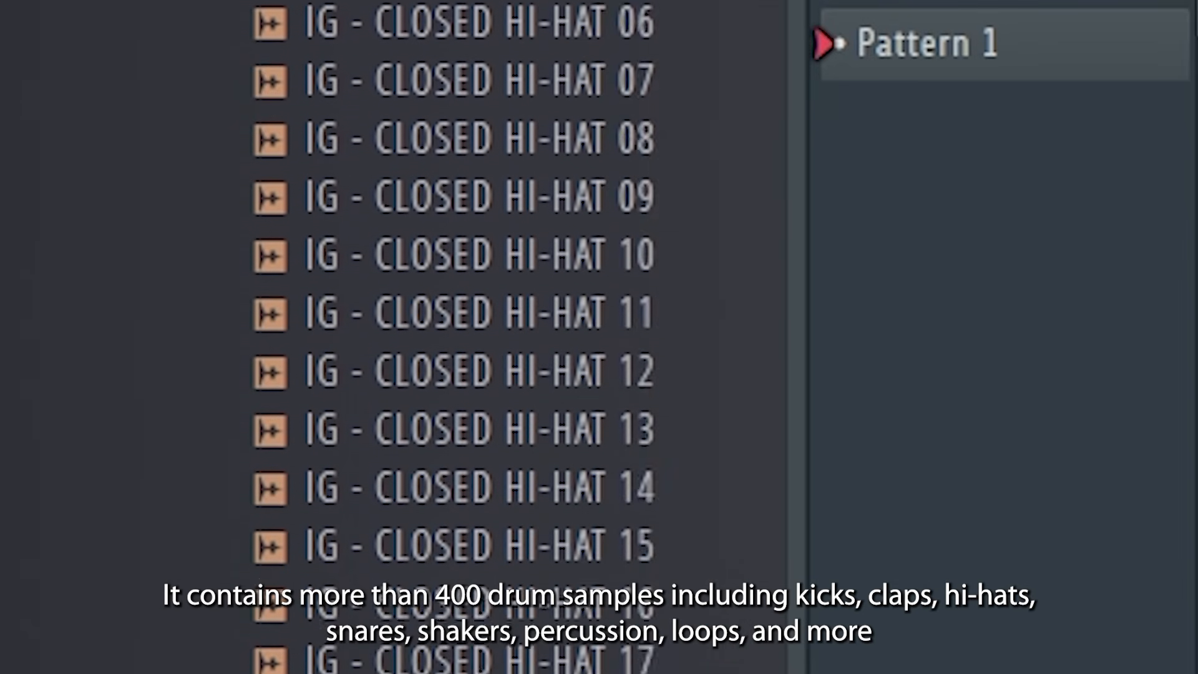
scroll(400, 337, down, 20)
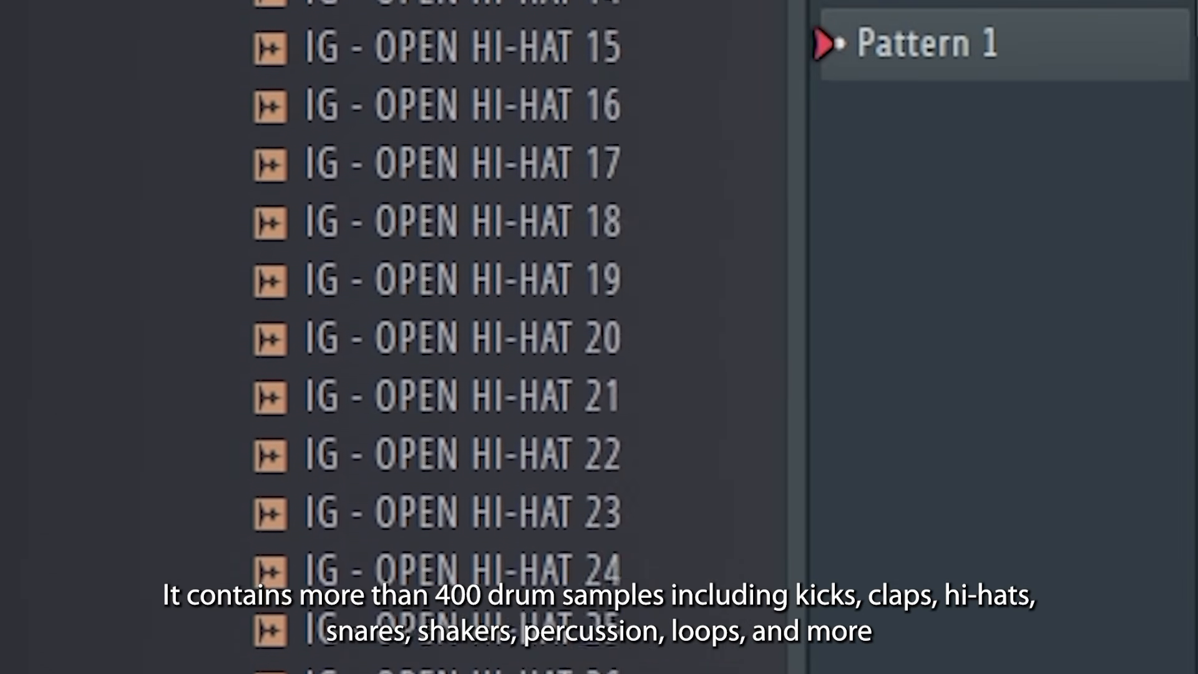
scroll(399, 337, down, 20)
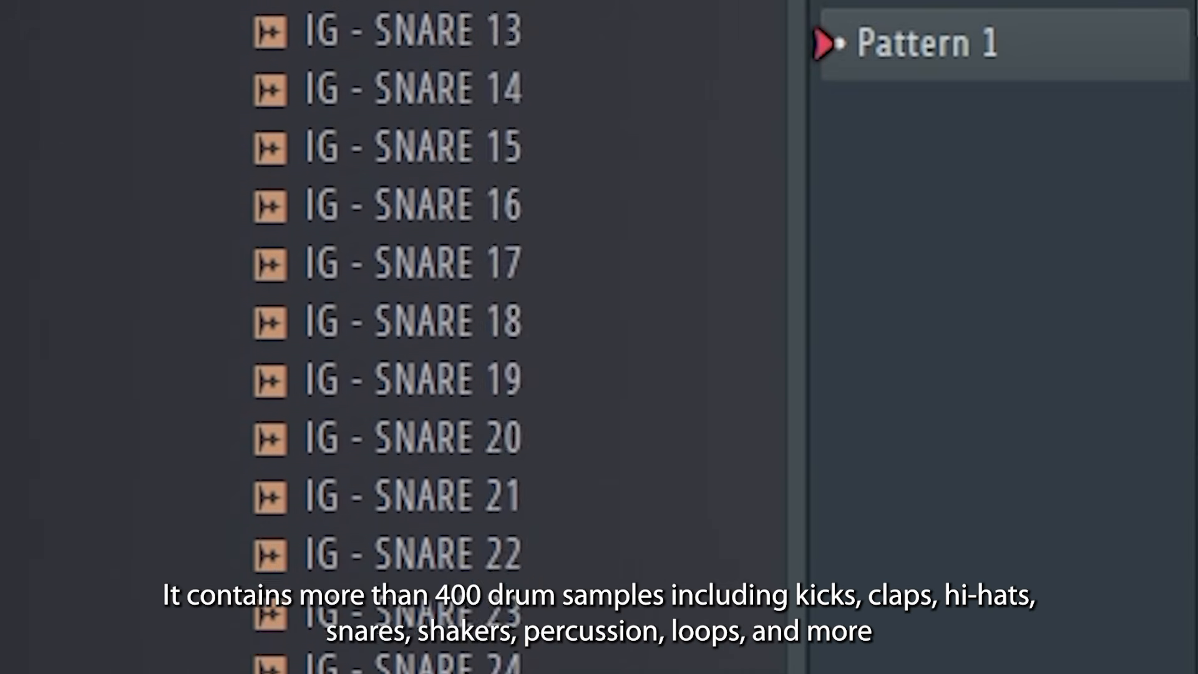
scroll(518, 337, down, 10)
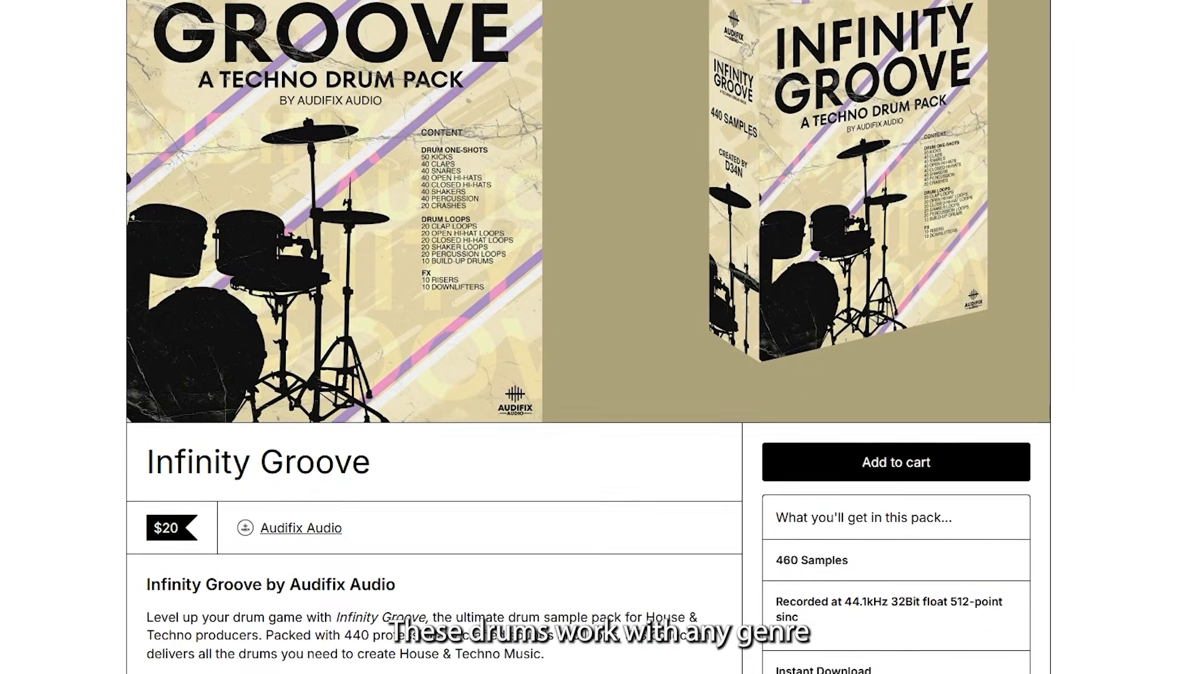
scroll(588, 337, down, 5)
scroll(588, 337, down, 9)
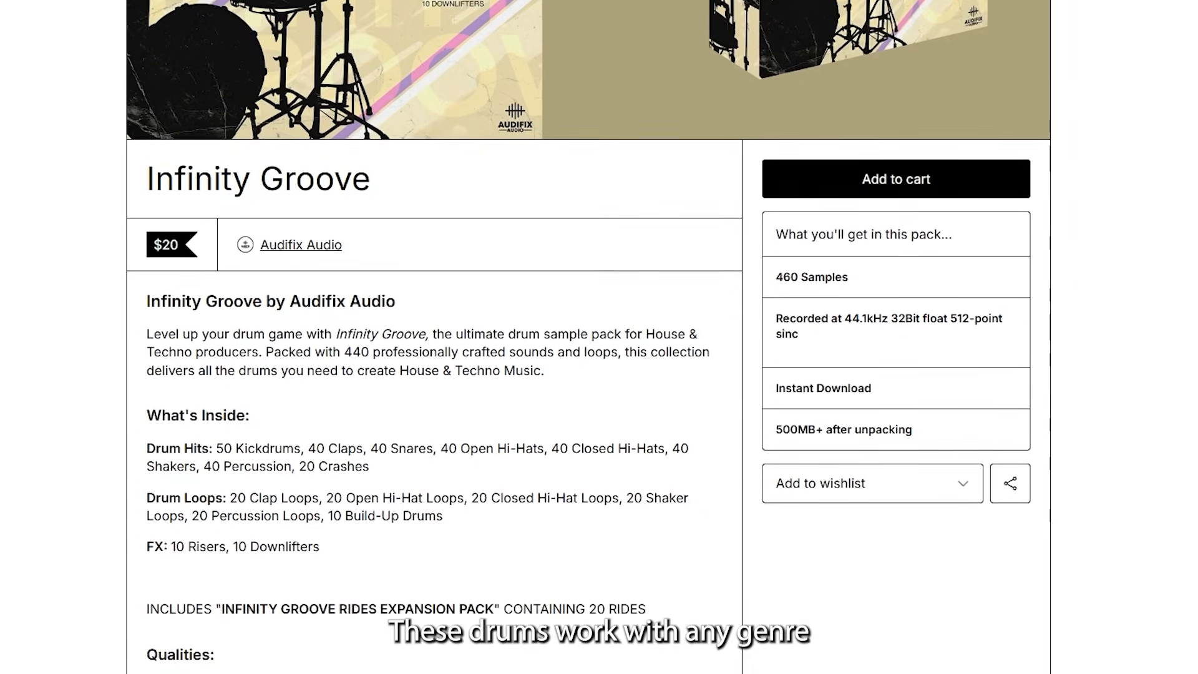
scroll(588, 337, down, 4)
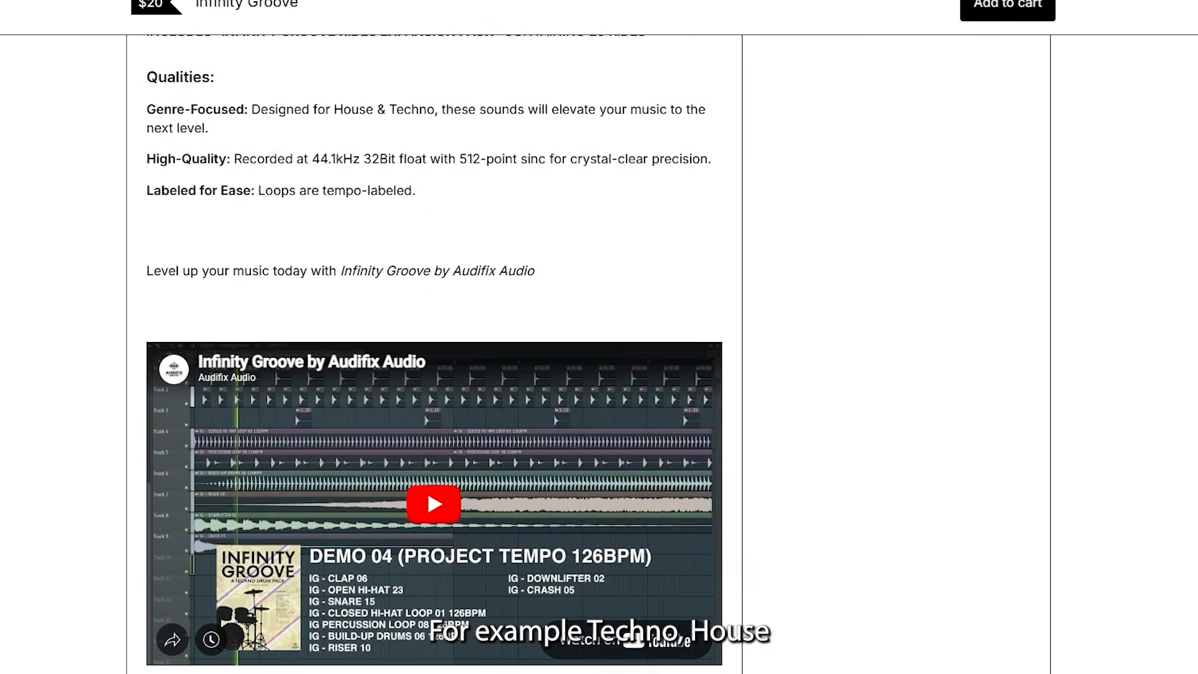
scroll(588, 337, up, 3)
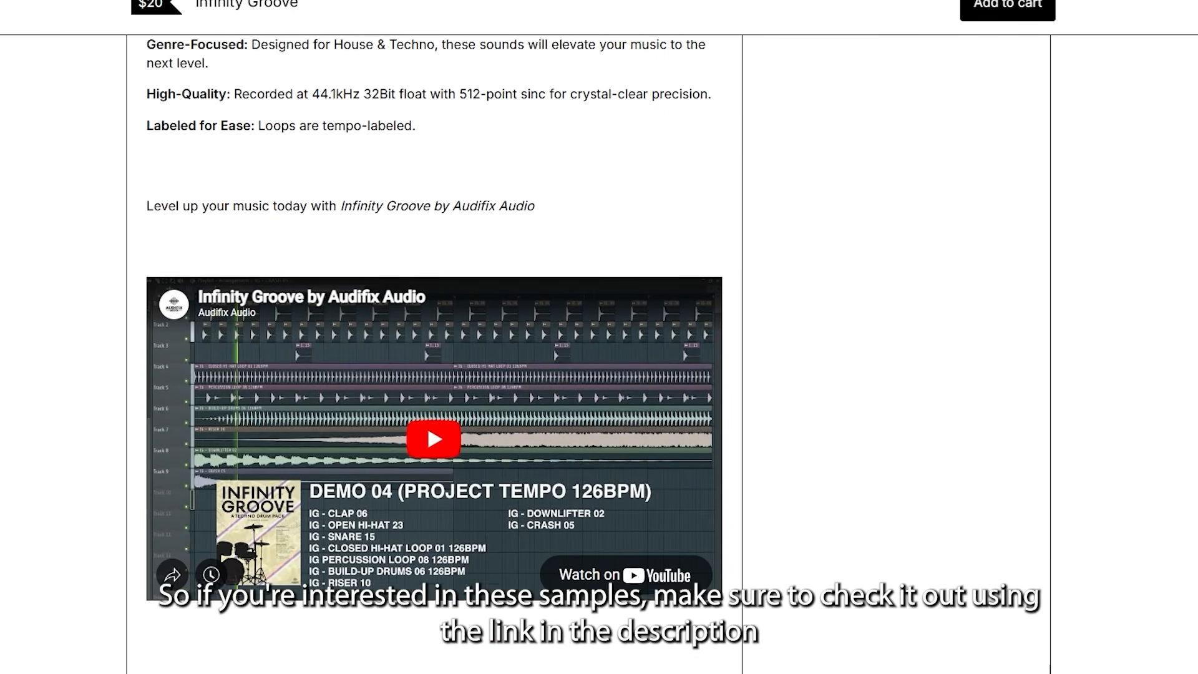
scroll(588, 337, up, 4)
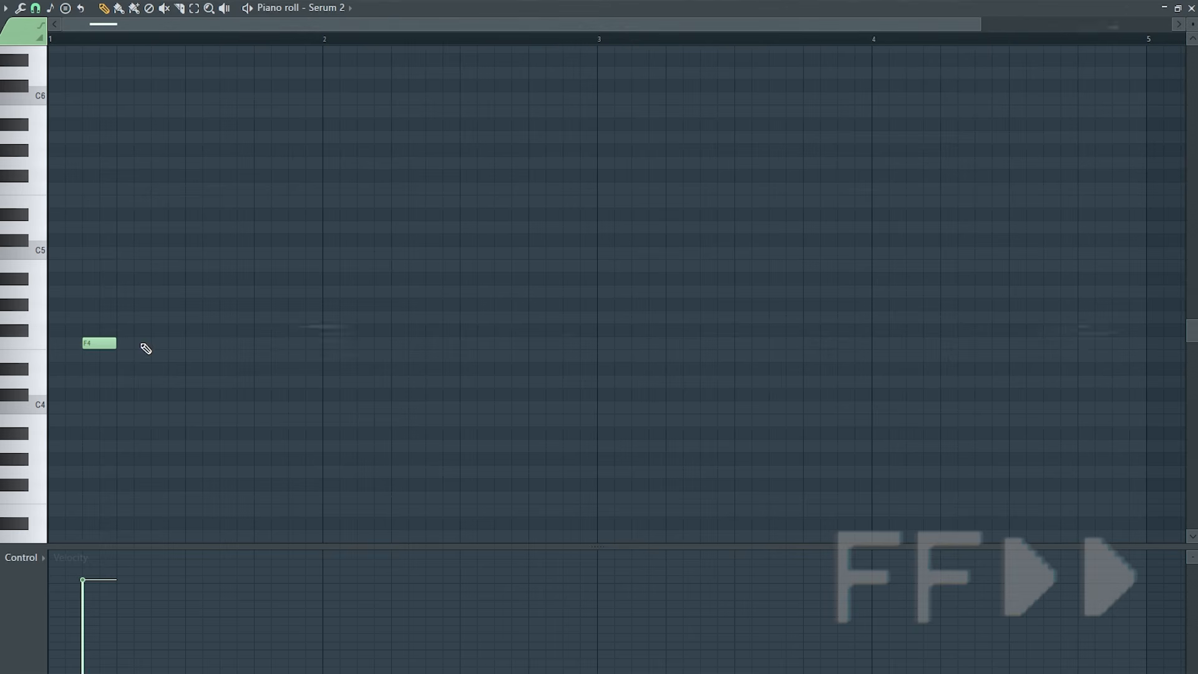
Add a second eighth-length F4 on the sixth sixteenth of bar 1 and a sixteenth-long G4 directly after it in the Serum 2 piano roll.
click(141, 343)
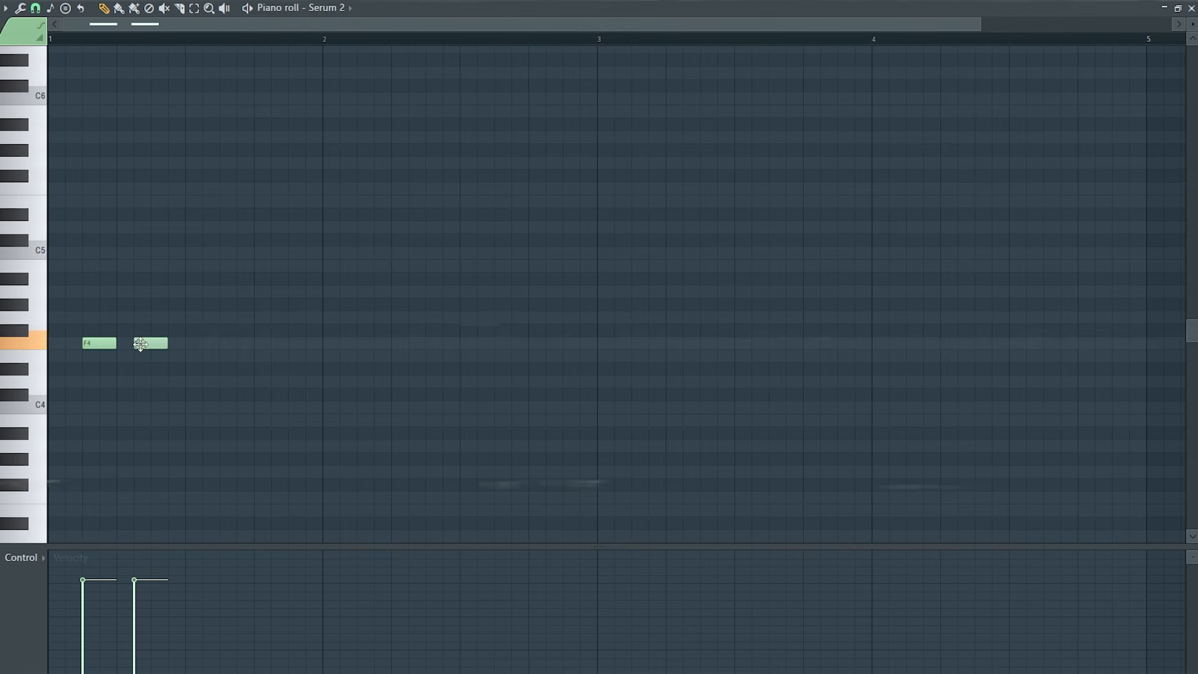
click(178, 317)
drag(202, 314, 185, 316)
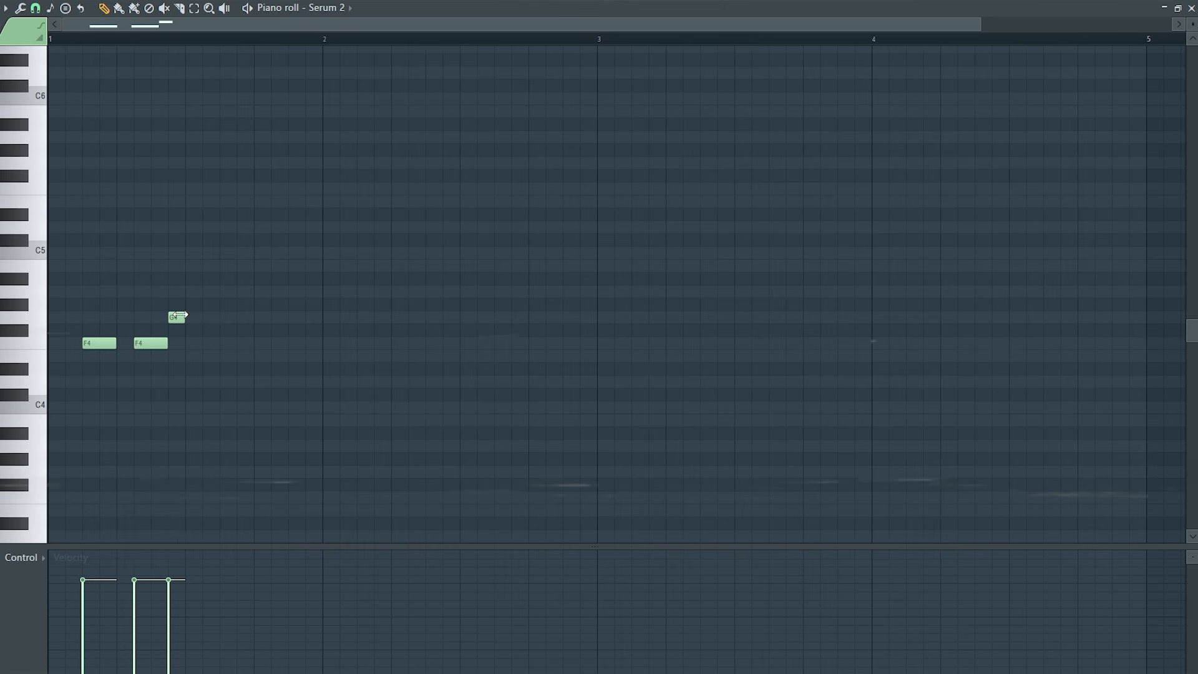
Add four F4 notes from the tenth sixteenth to the end of bar 1, shorten the second to a sixteenth, and play the pattern.
click(209, 343)
click(241, 342)
drag(269, 345, 254, 345)
click(260, 343)
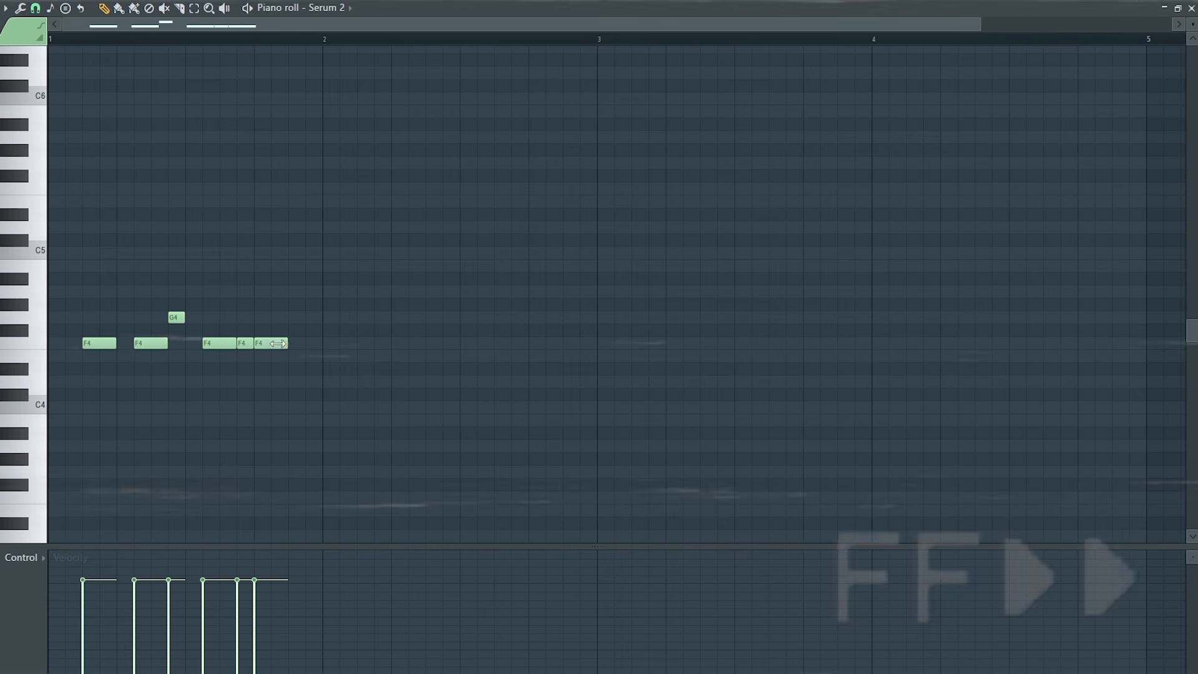
click(293, 343)
key(space)
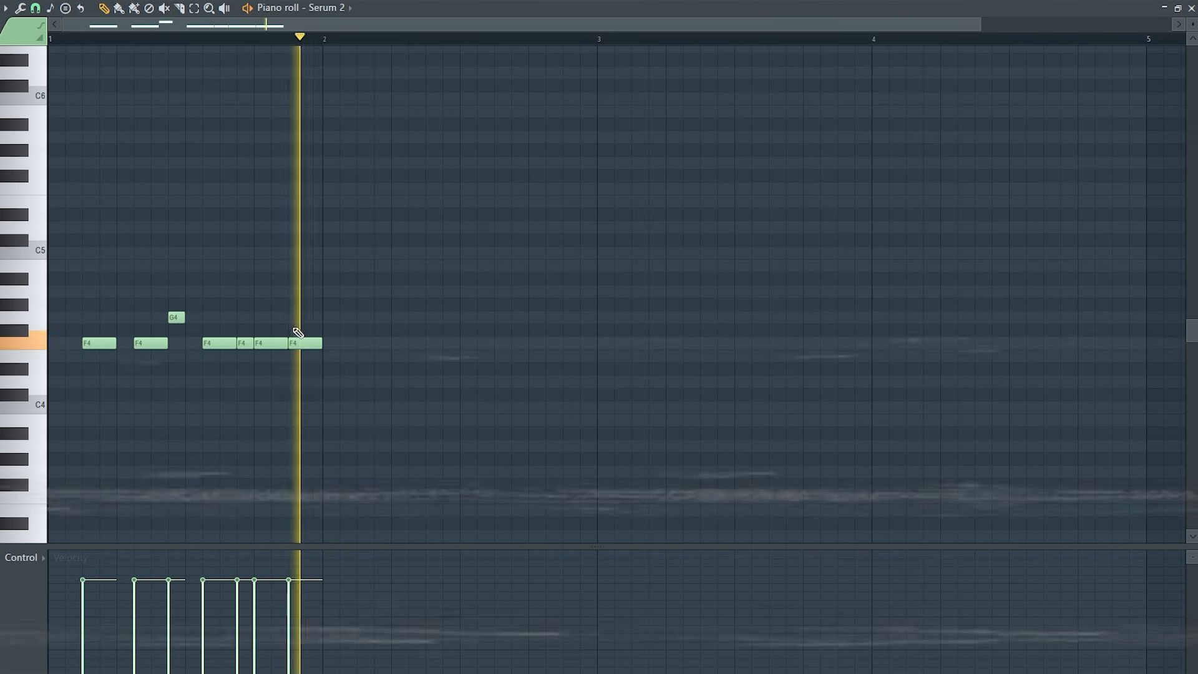
Select all notes of the Serum 2 bar 1 pattern, shorten them slightly to leave small gaps, and play the result.
key(space)
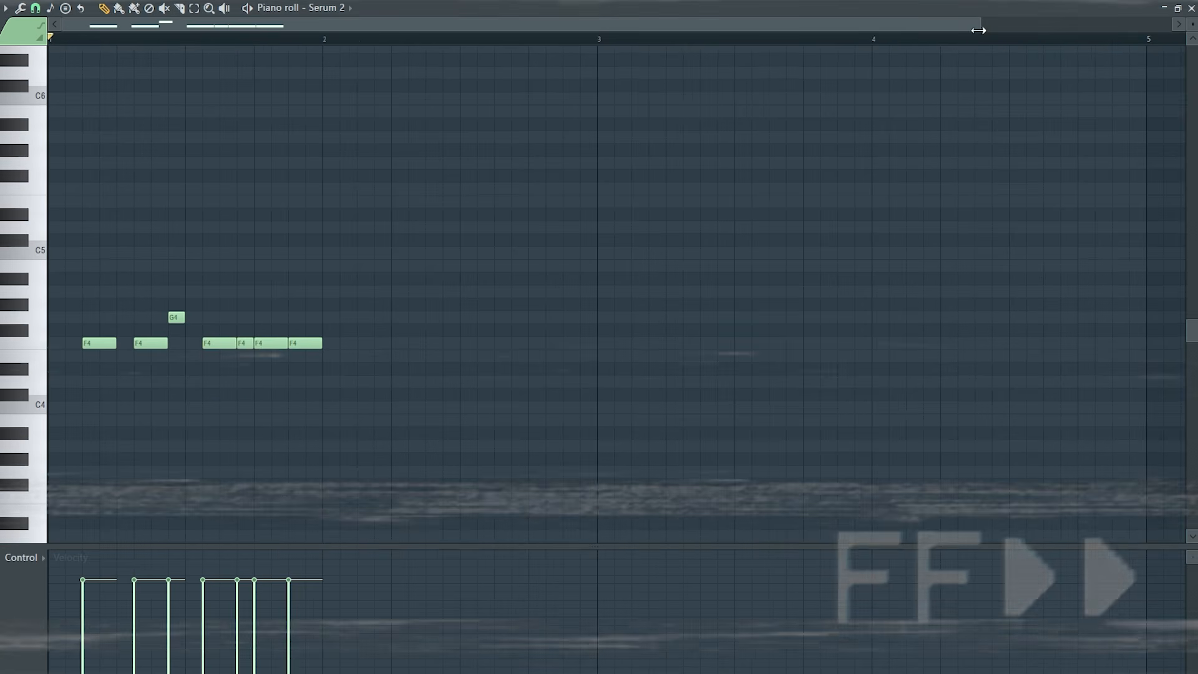
drag(980, 25, 953, 25)
drag(479, 415, 78, 262)
key(space)
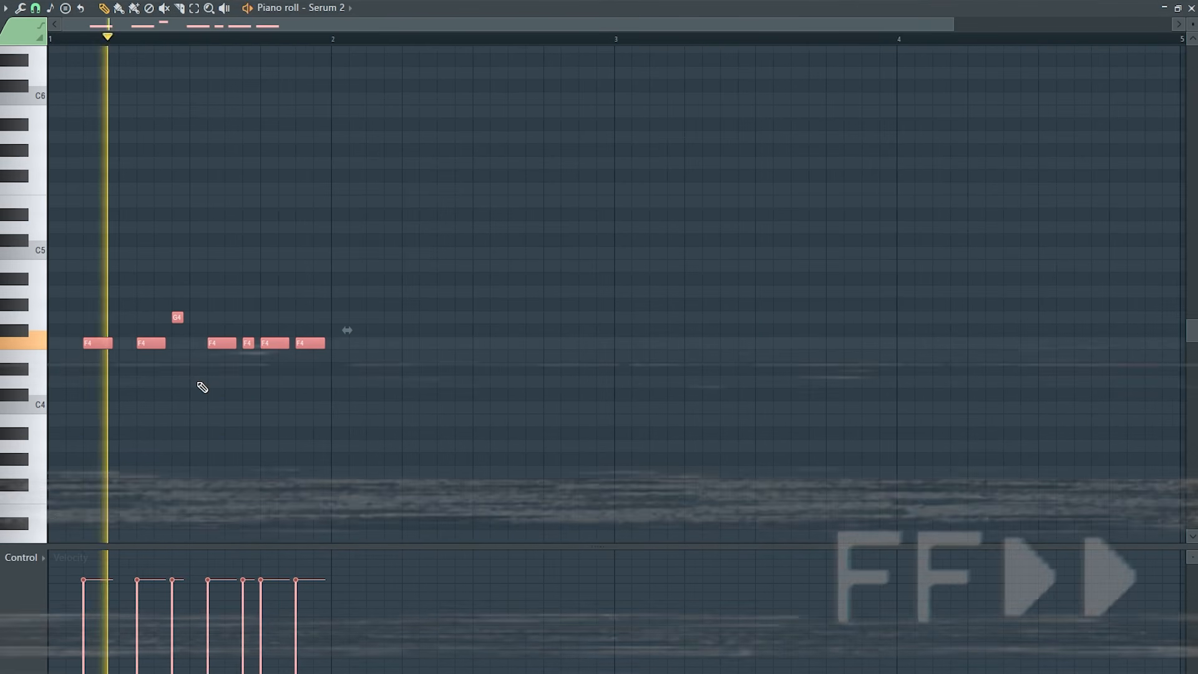
key(space)
Duplicate the one-bar Serum 2 pattern to fill bars 1 to 4, removing the extra copy, and play it.
drag(332, 39, 0, 130)
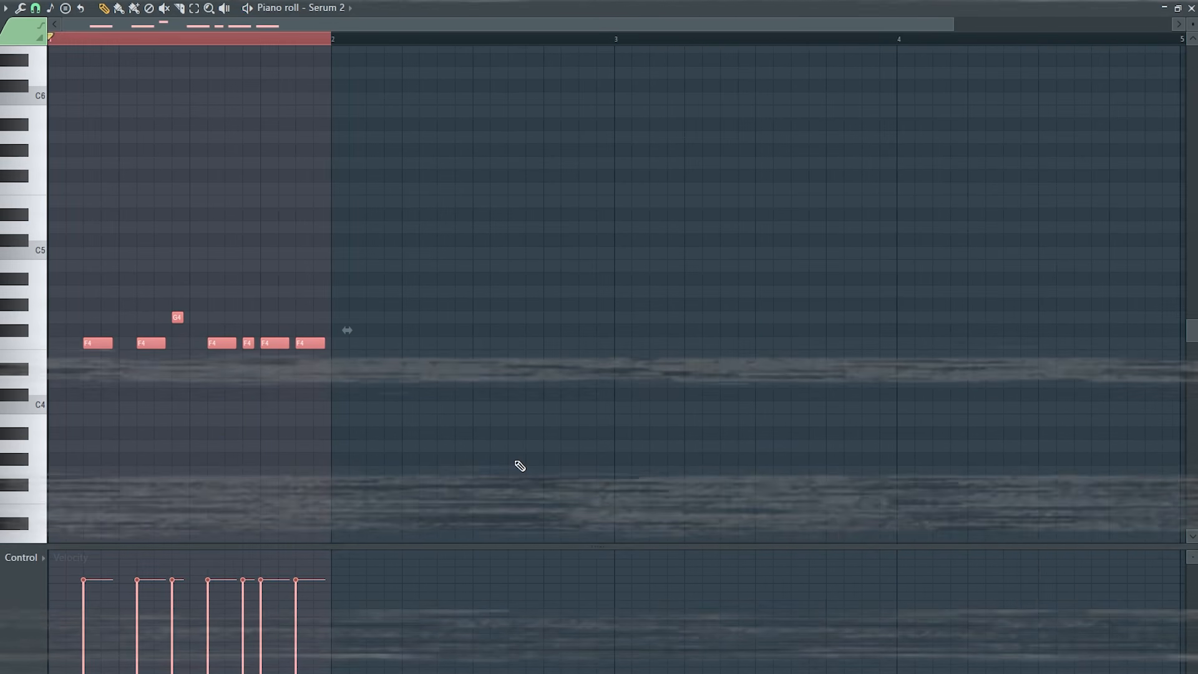
key(ctrl+b)
key(ctrl+b)
key(ctrl+b)
key(ctrl+b)
key(ctrl+z)
drag(1084, 39, 801, 62)
drag(608, 24, 412, 25)
ctrl+click(374, 214)
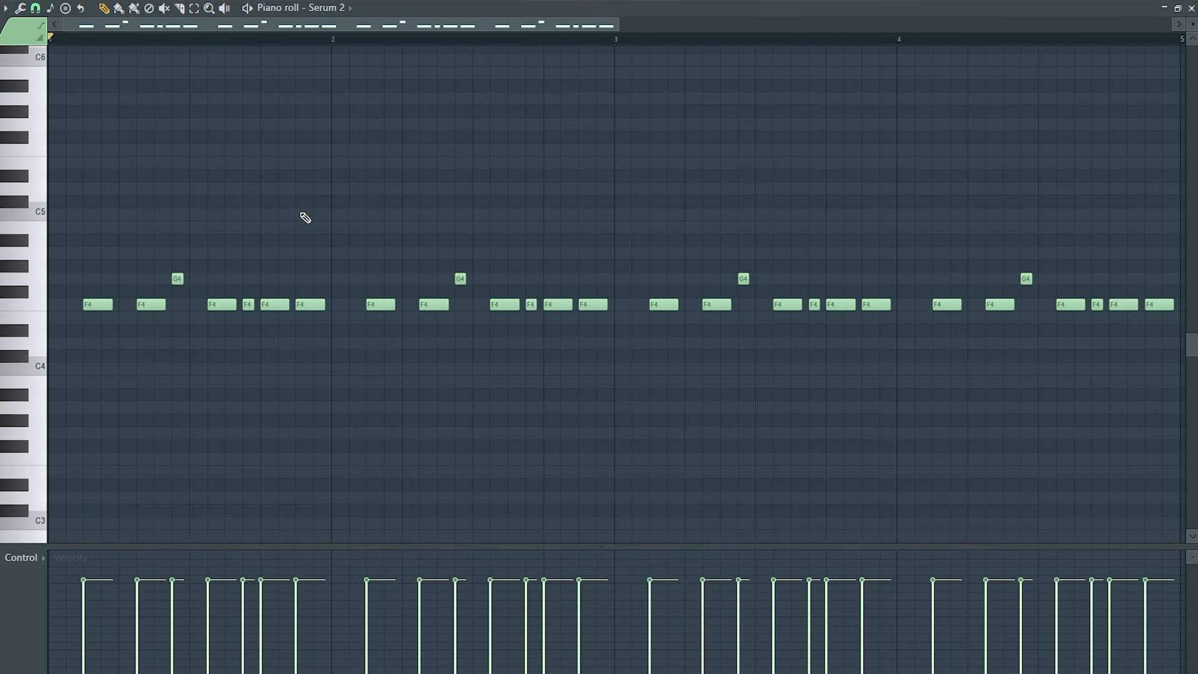
key(space)
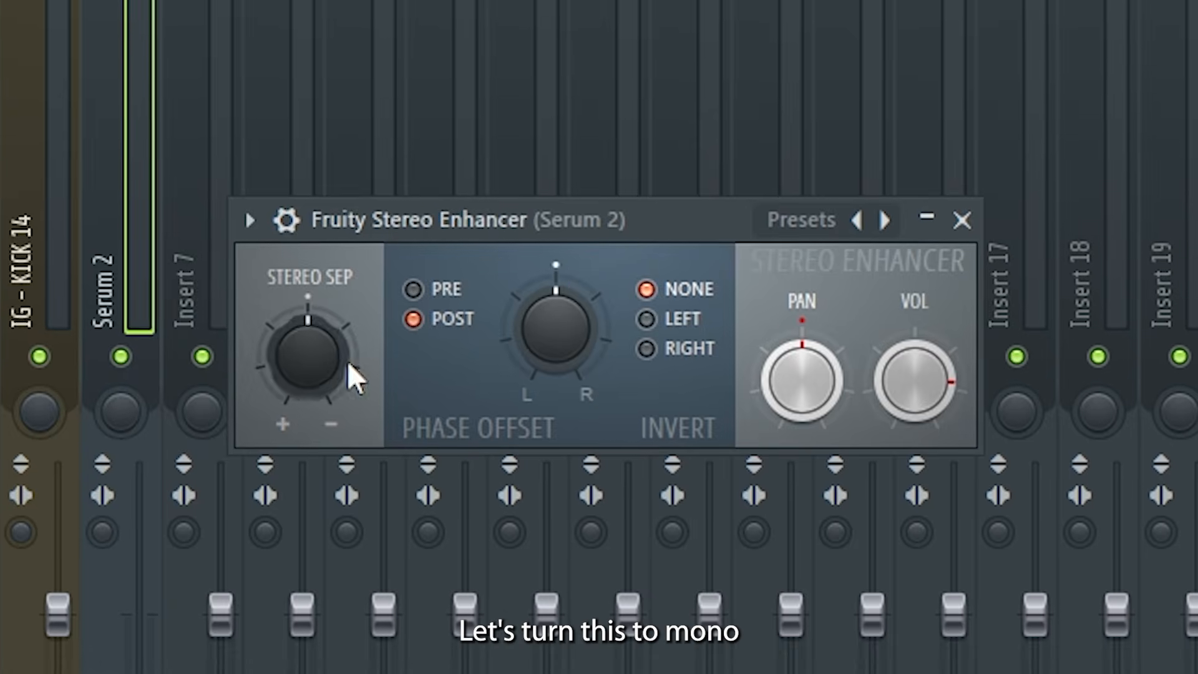
Turn the Serum 2 mixer track to mono with the stereo separation of Fruity Stereo Enhancer.
drag(347, 361, 338, 335)
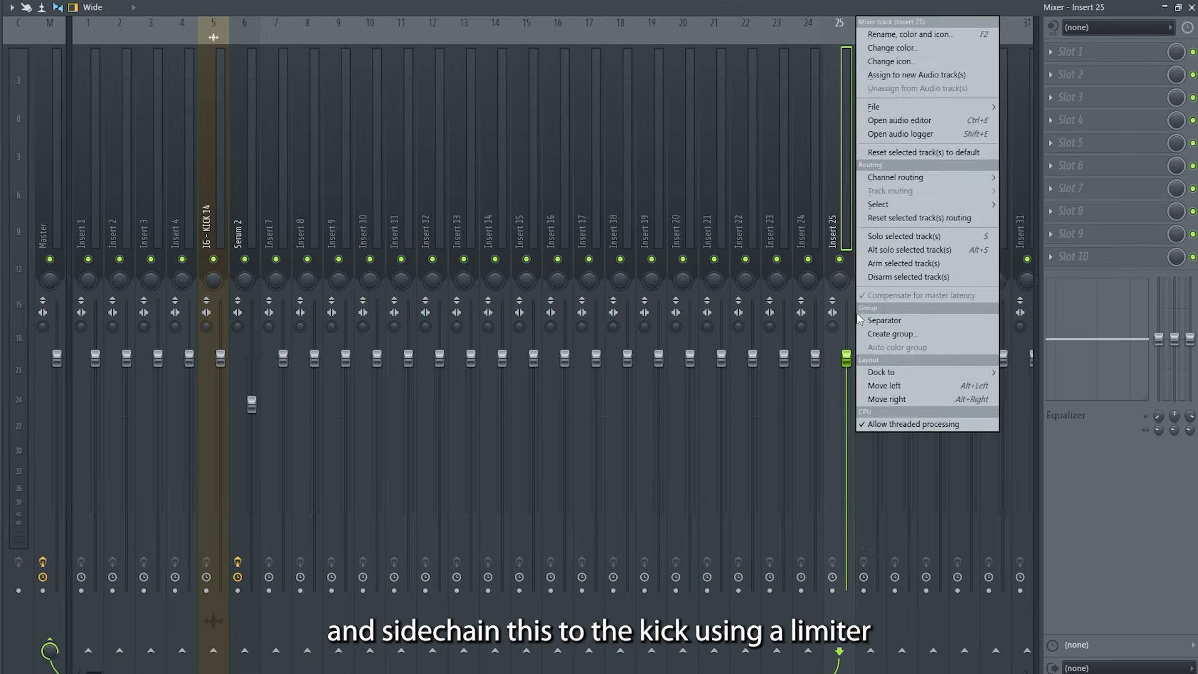
Rename mixer insert 25 as Sidechain and give it a green colour.
click(850, 185)
key(F2)
text(S)
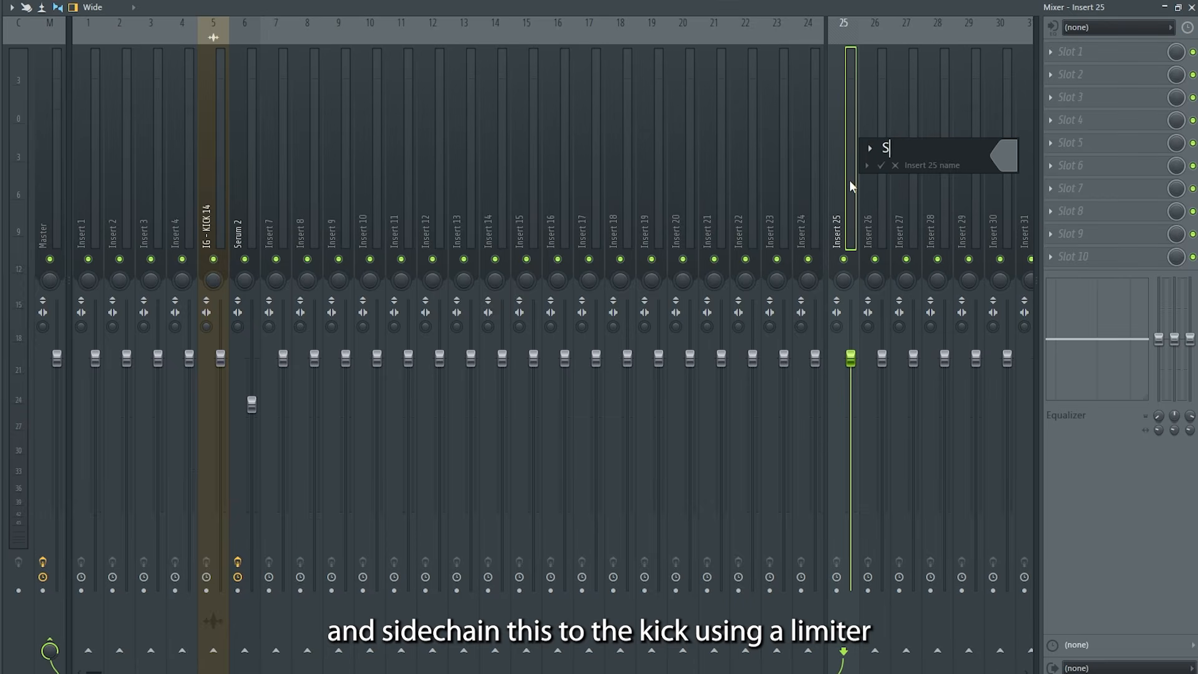
text(idechain)
click(996, 159)
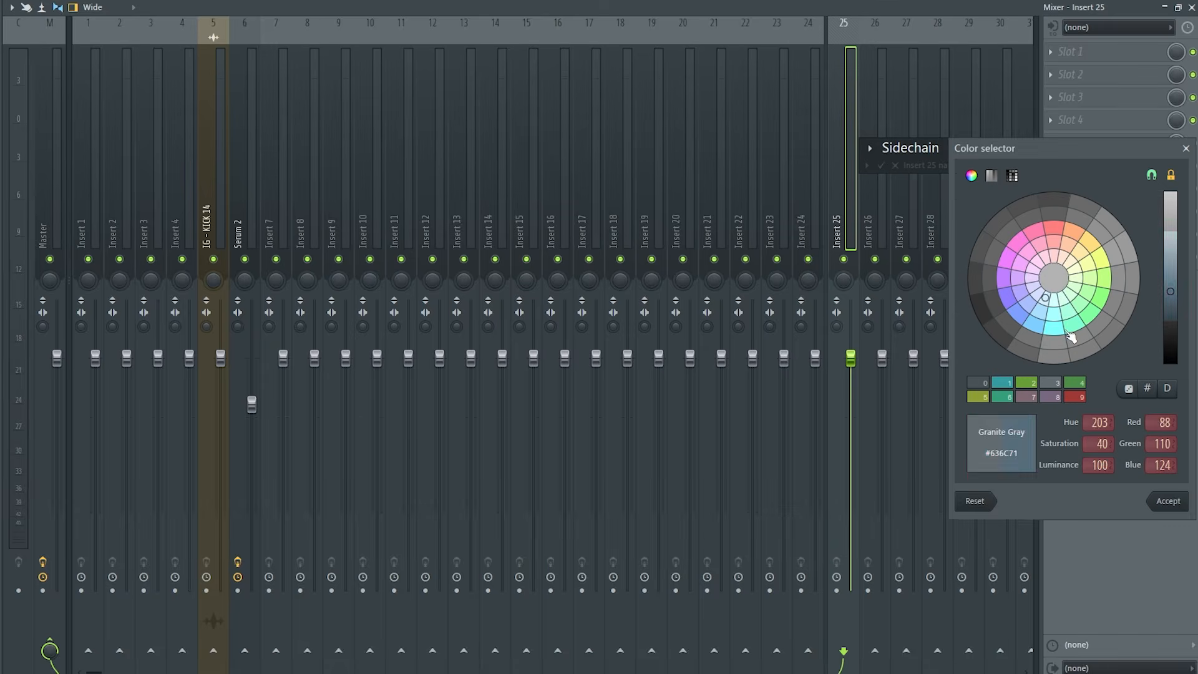
click(1167, 500)
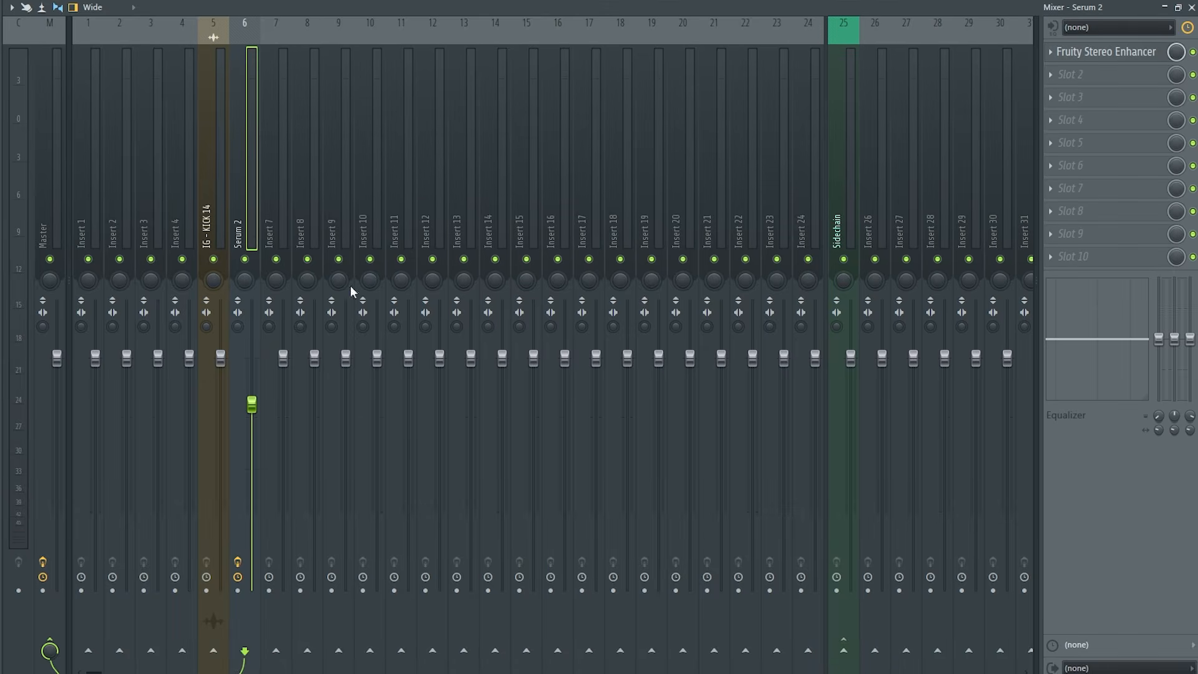
Set the Sidechain track's Fruity Limiter to use IG - KICK 14 as its compressor sidechain source and lower the threshold.
click(847, 148)
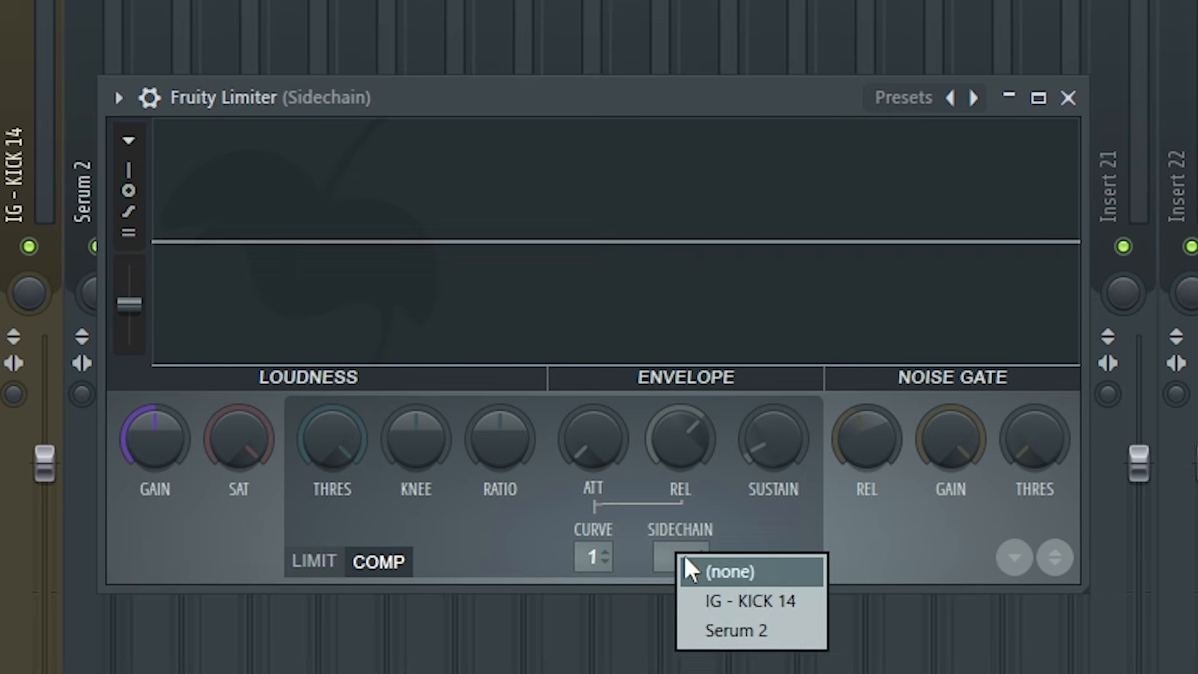
click(751, 601)
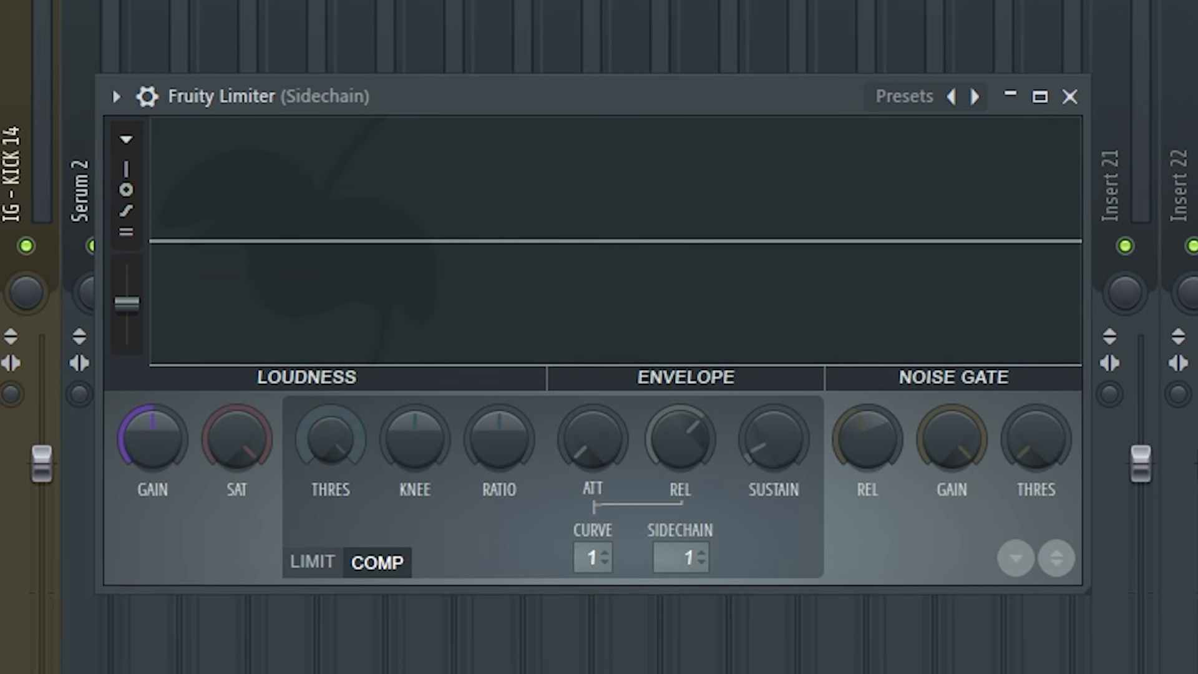
drag(355, 406, 356, 462)
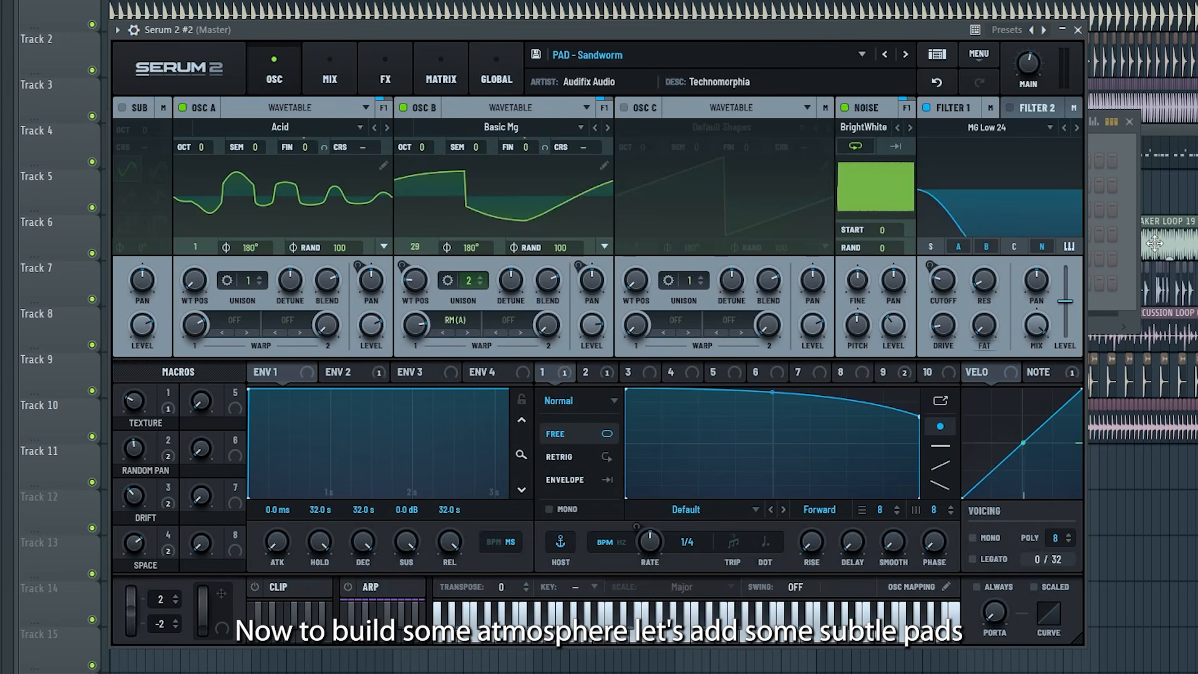
Build a two-bar F4, A#4 and C#5 chord from bar 1 in the Serum 2 #2 pad pattern.
key(space)
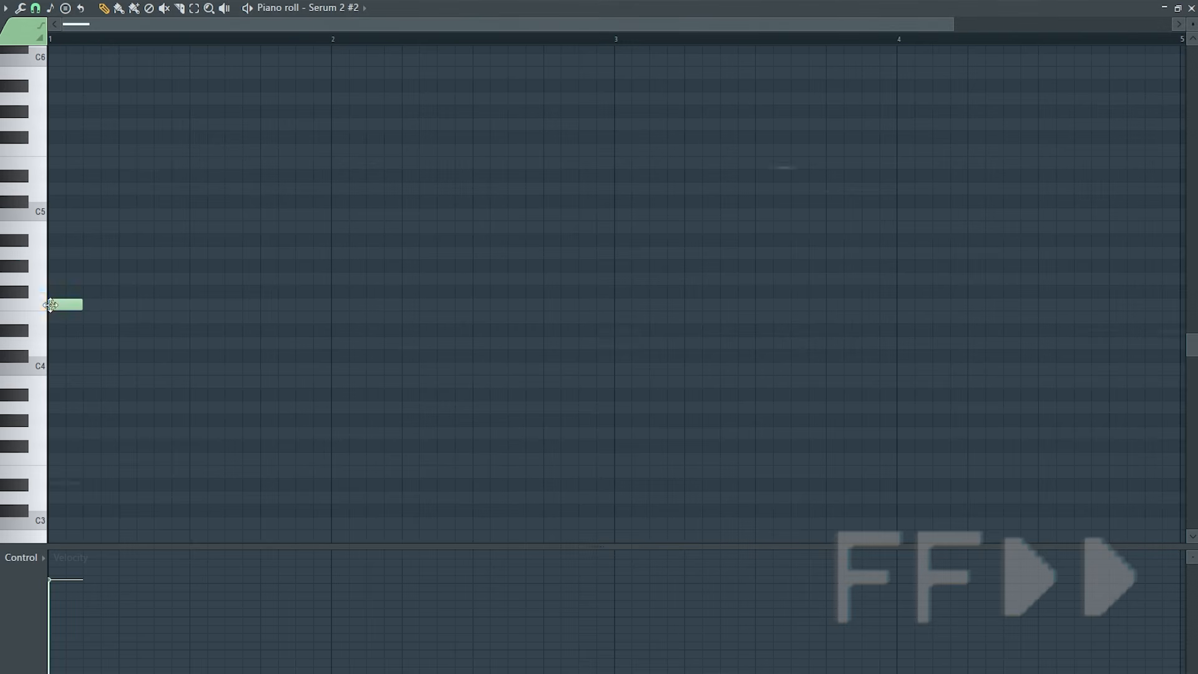
drag(50, 304, 614, 310)
scroll(436, 374, up, 1)
click(85, 278)
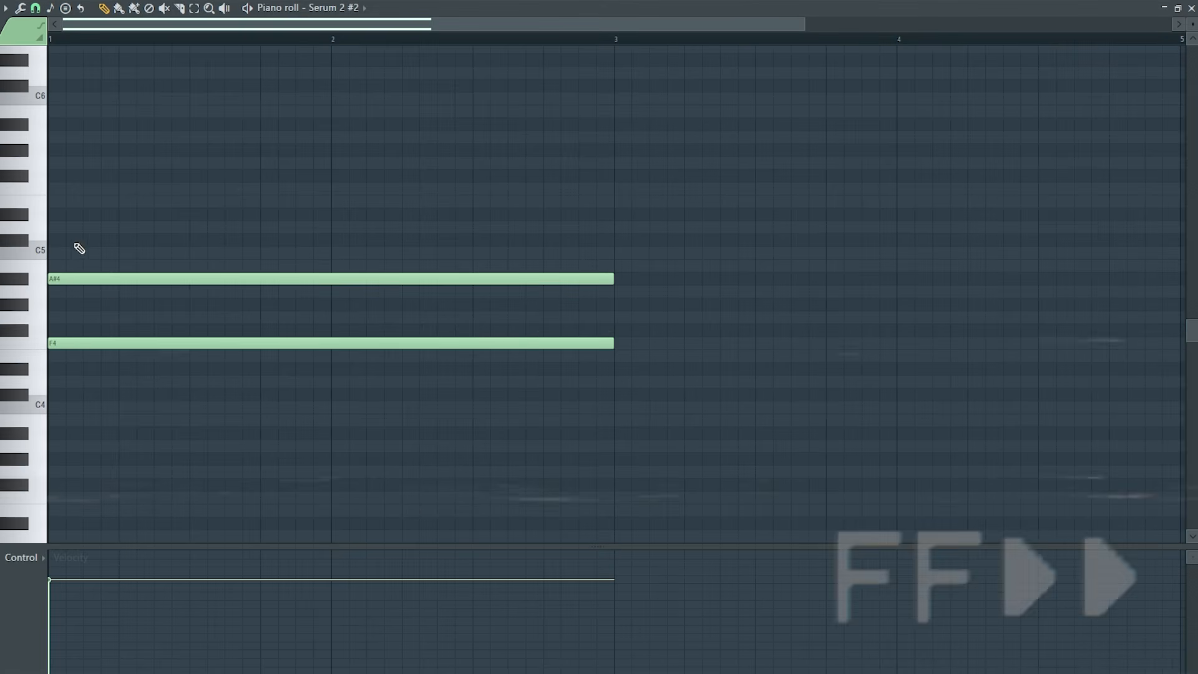
click(61, 240)
scroll(420, 94, up, 1)
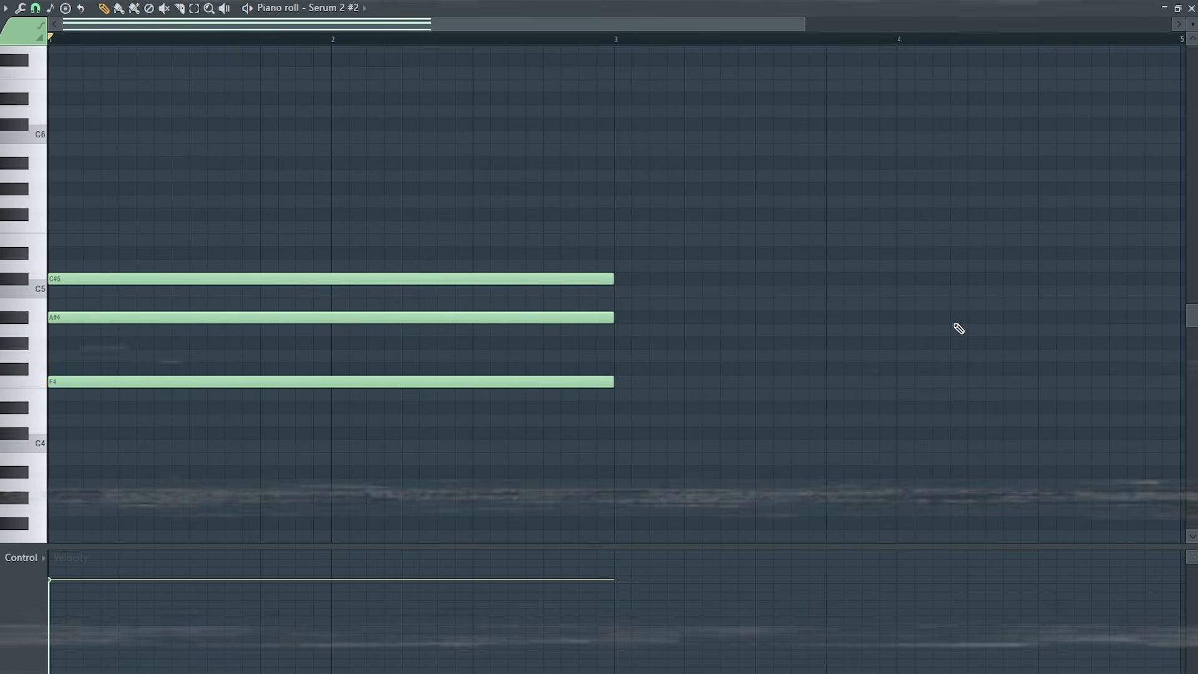
Add a two-bar D#4, G#4 and C5 chord at bar 3 of the pad pattern and audition it.
click(620, 408)
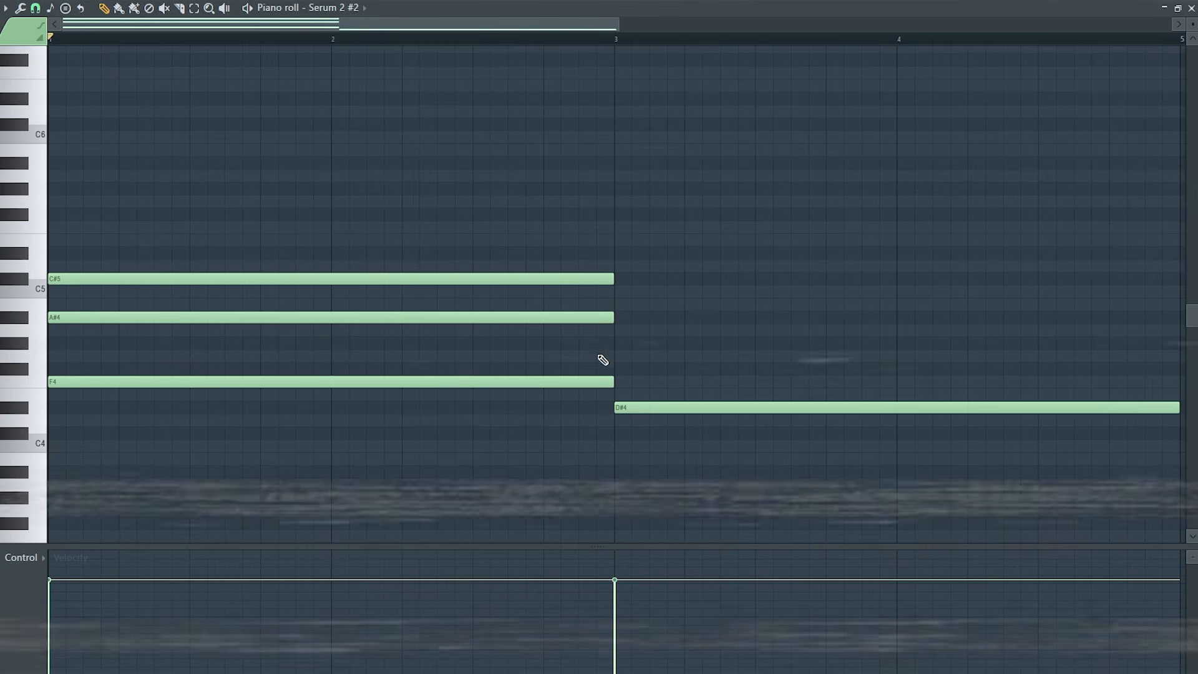
key(space)
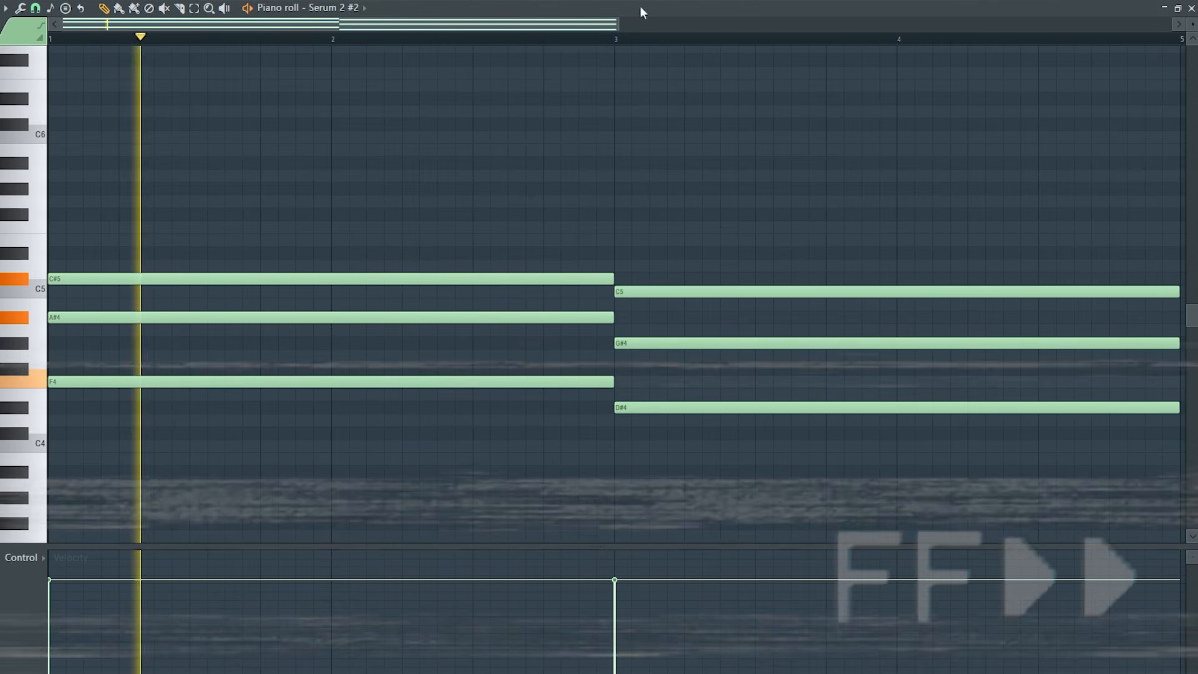
click(616, 36)
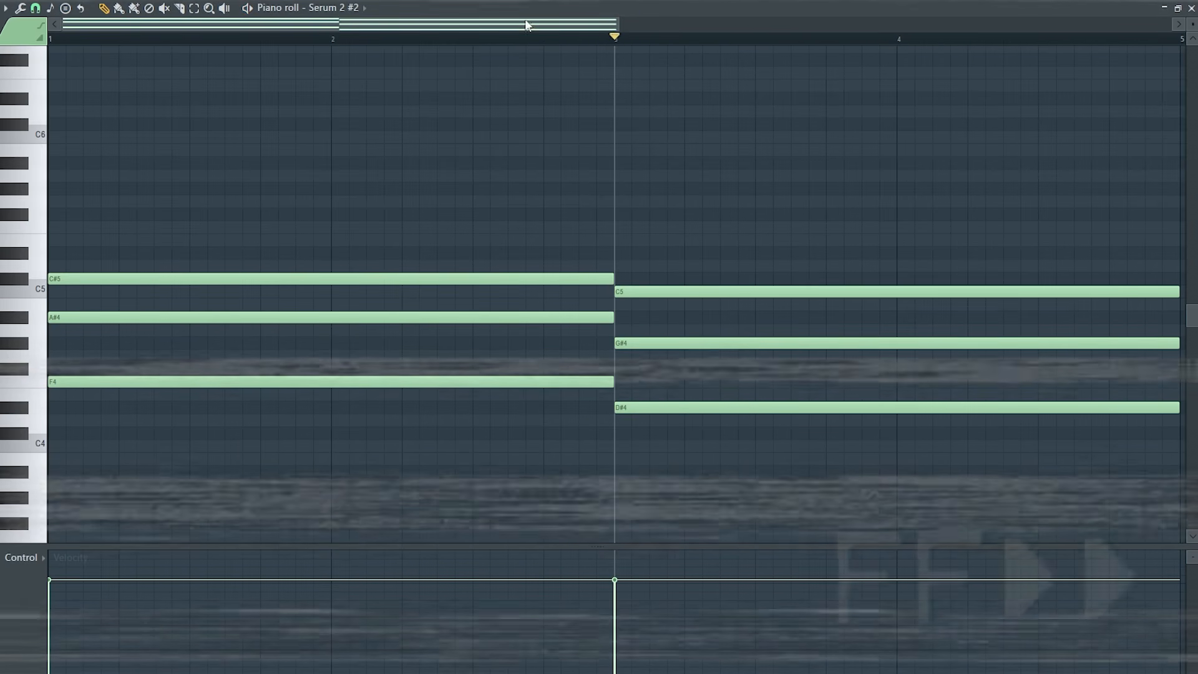
Add two-bar chords to the pad pattern: F4, G#4 and C5 at bar 5, and C#4, F4 and A#4 at bar 7.
drag(620, 27, 1176, 63)
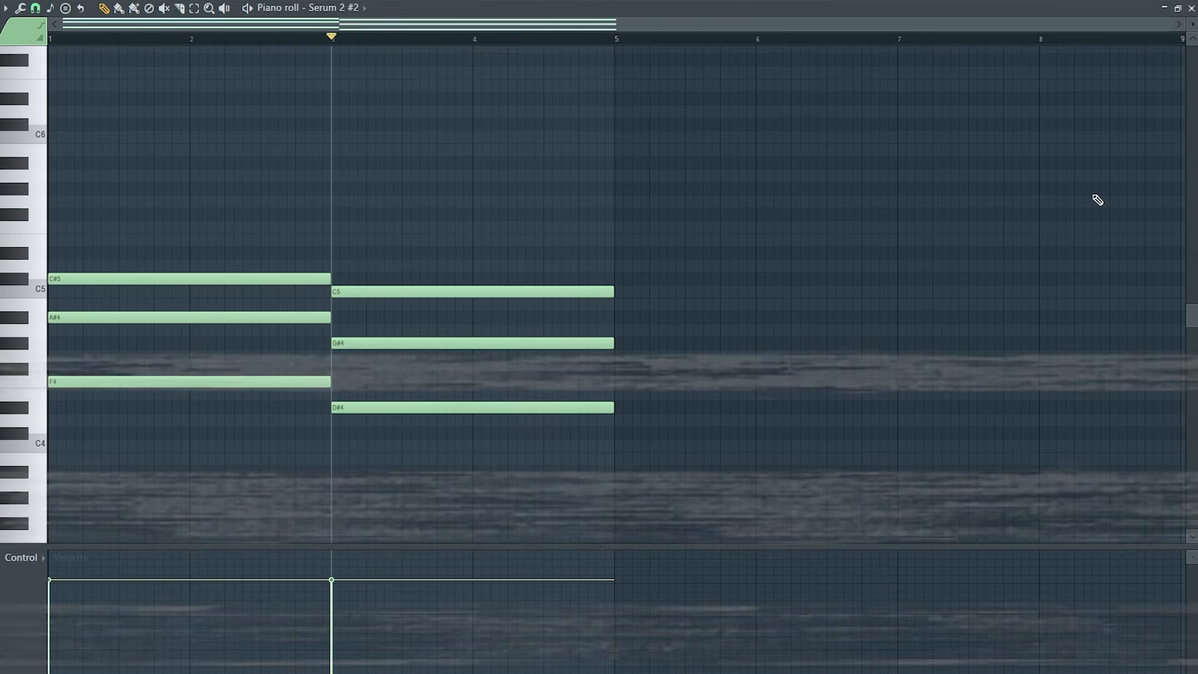
click(618, 381)
click(619, 343)
click(619, 291)
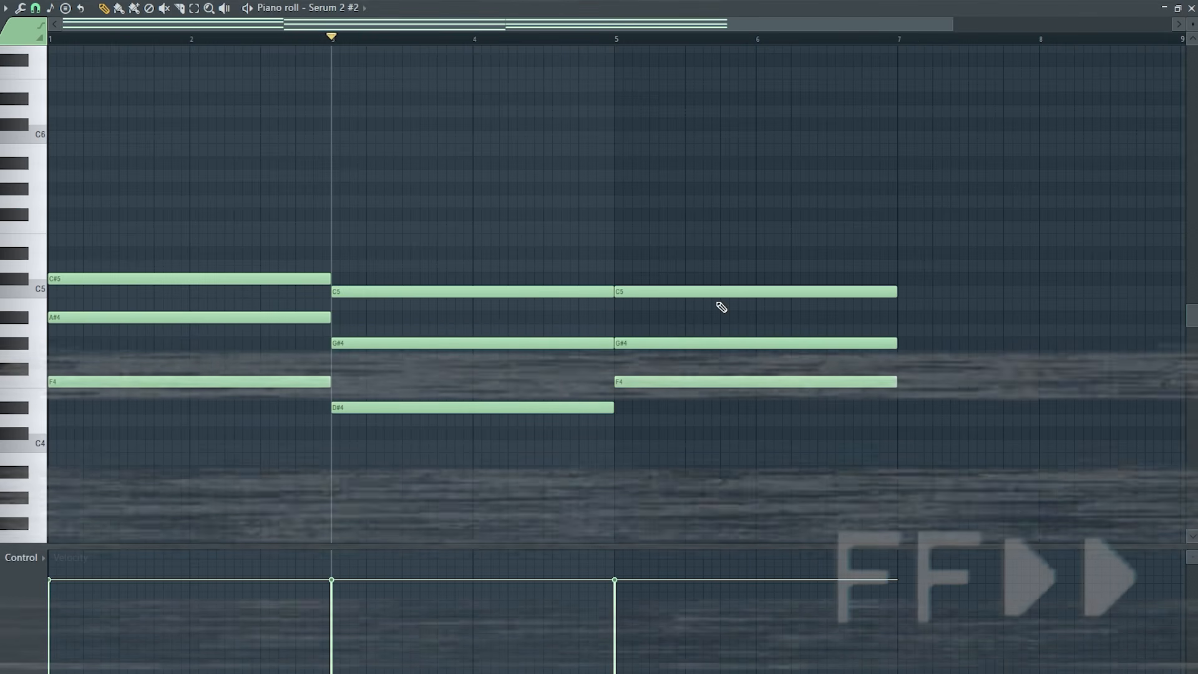
click(901, 433)
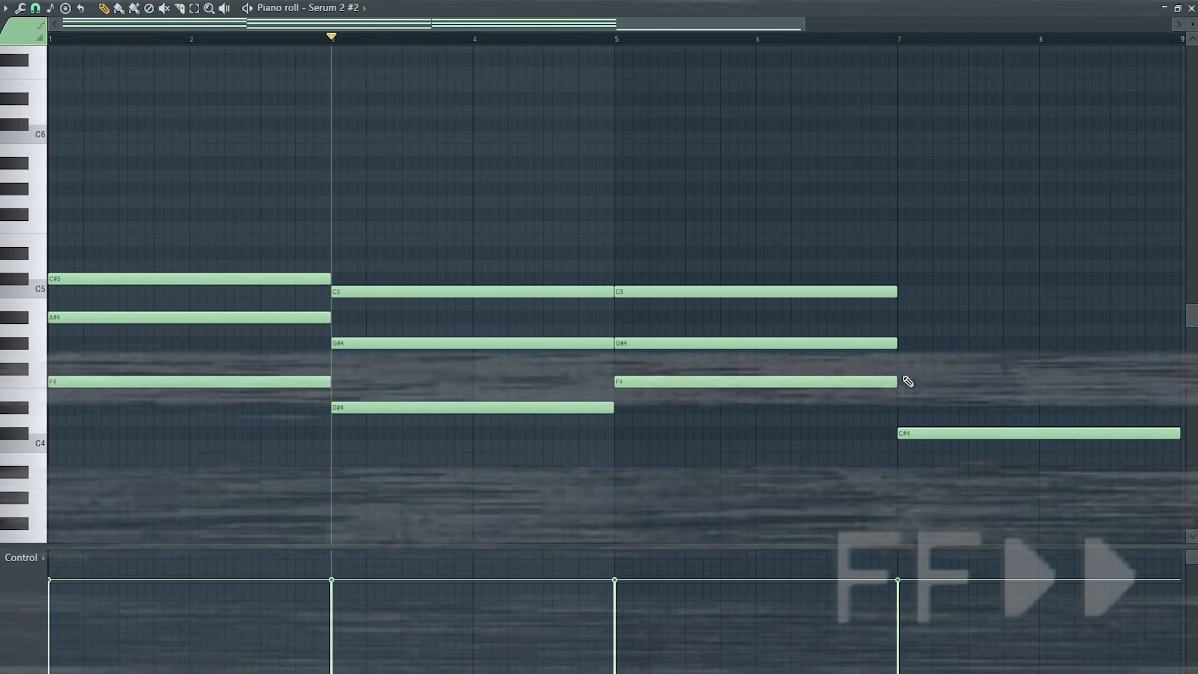
click(900, 382)
click(900, 317)
Audition the pad chords from several bars and play the whole eight-bar progression from the start.
key(space)
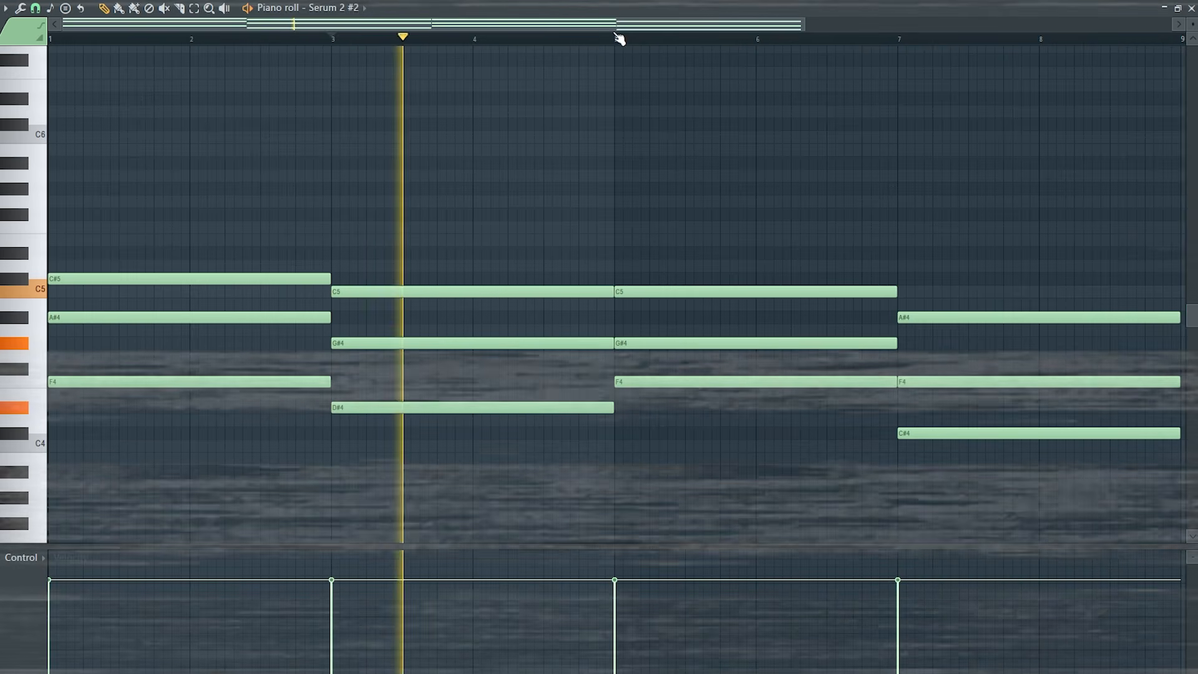
click(615, 38)
click(898, 38)
key(space)
click(52, 39)
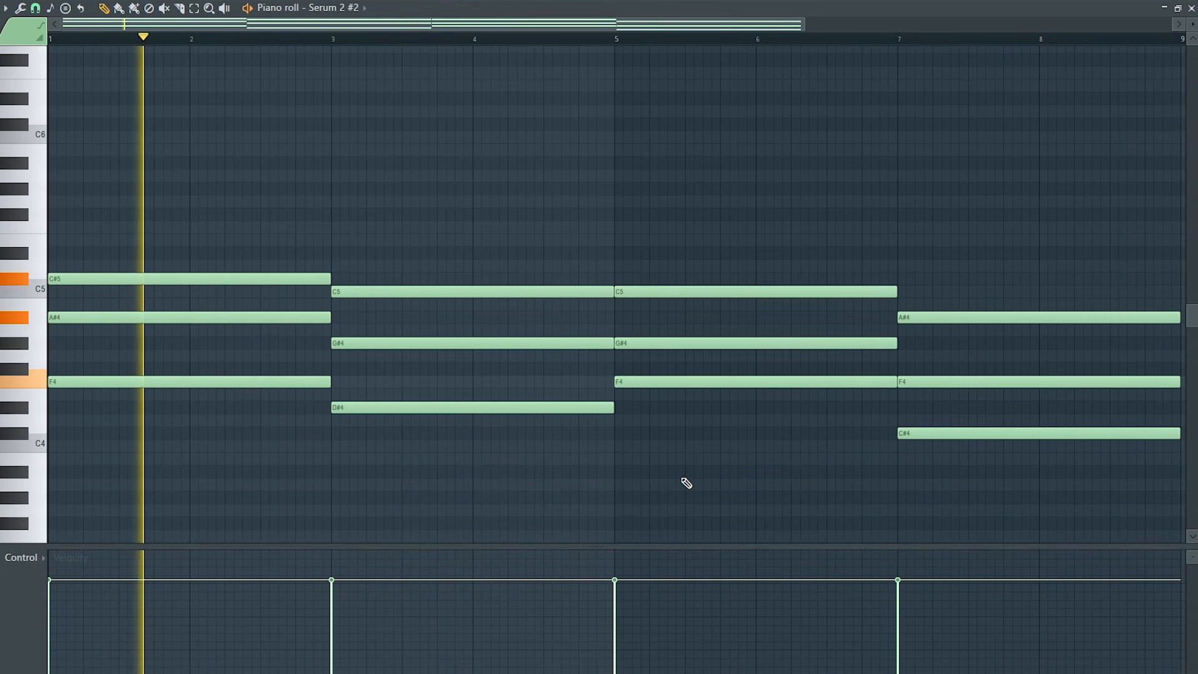
scroll(687, 482, down, 1)
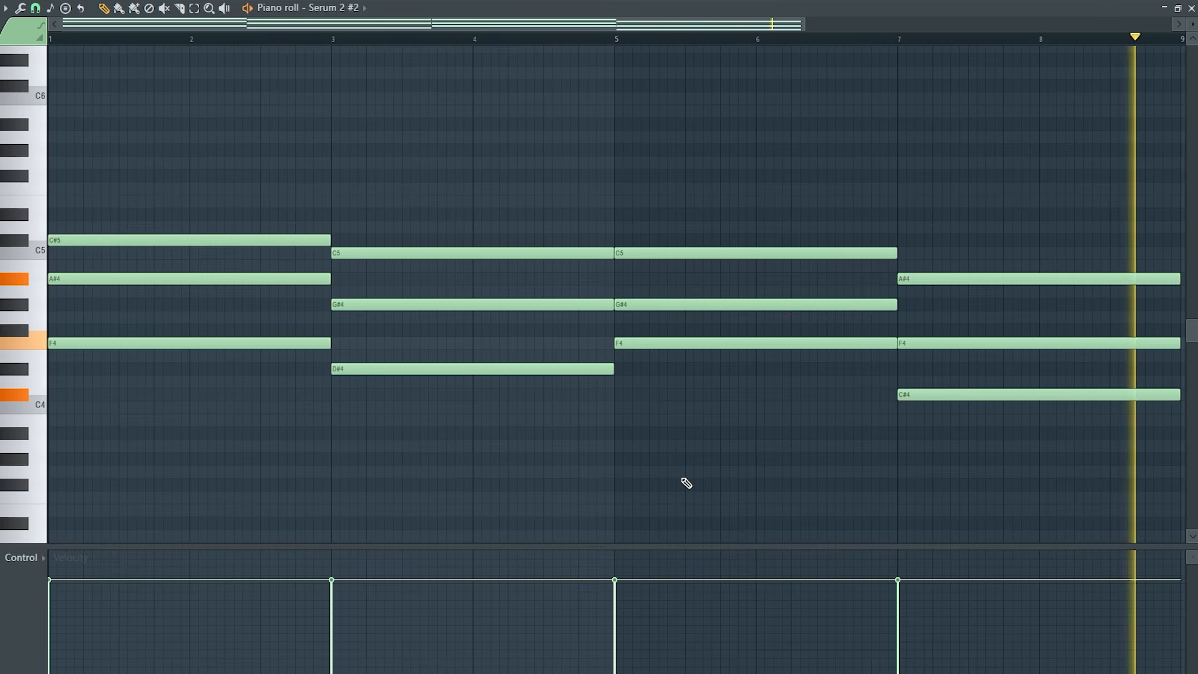
Turn down the lows of the Serum 2 #2 pad in Fruity Parametric EQ 2 on its mixer track.
key(F9)
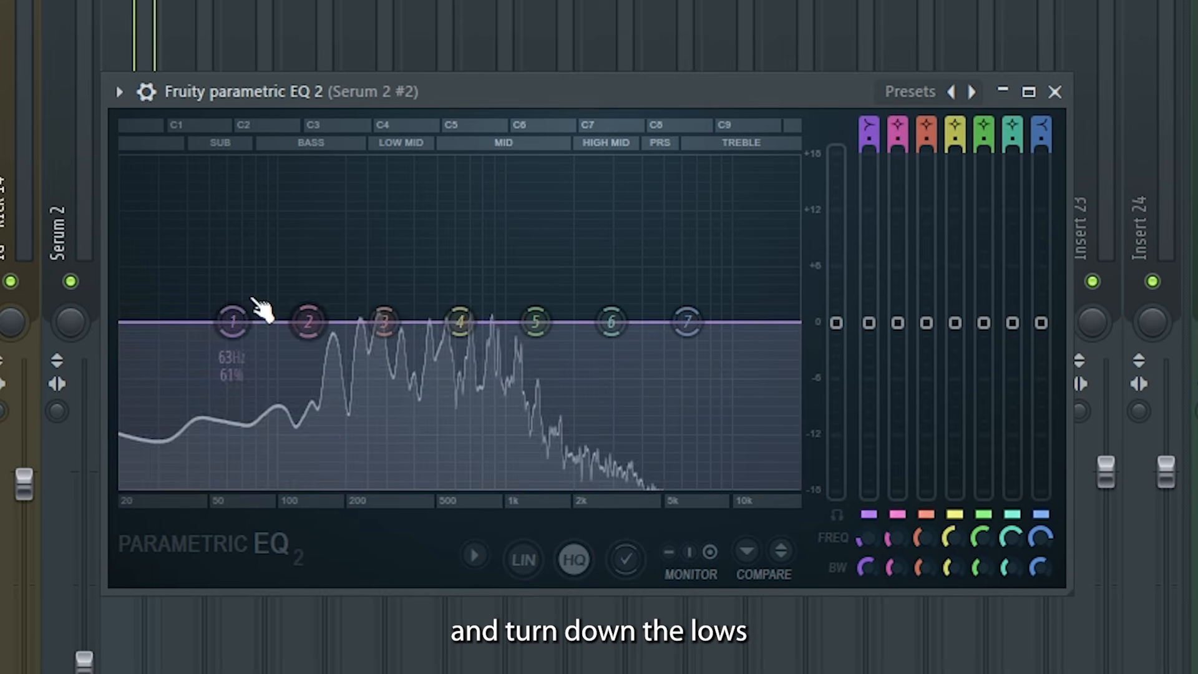
drag(334, 277, 386, 365)
drag(459, 321, 459, 345)
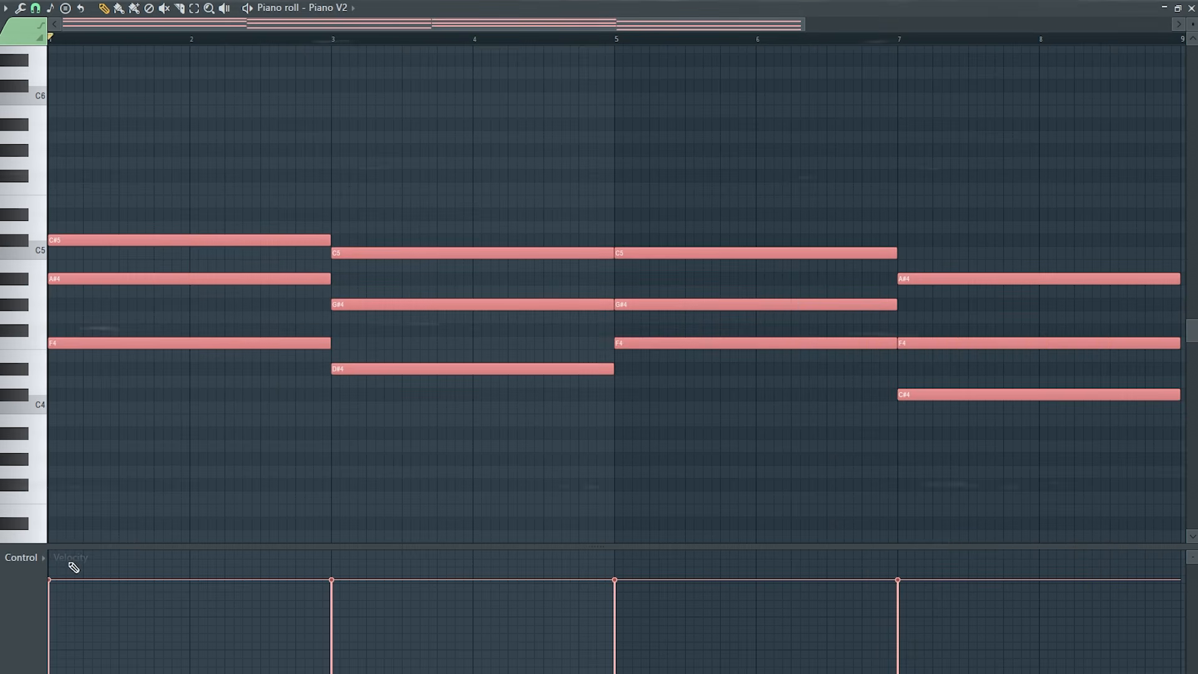
Lower the velocities of all four Piano V2 chords to the same reduced level and deselect the notes.
drag(337, 581, 335, 608)
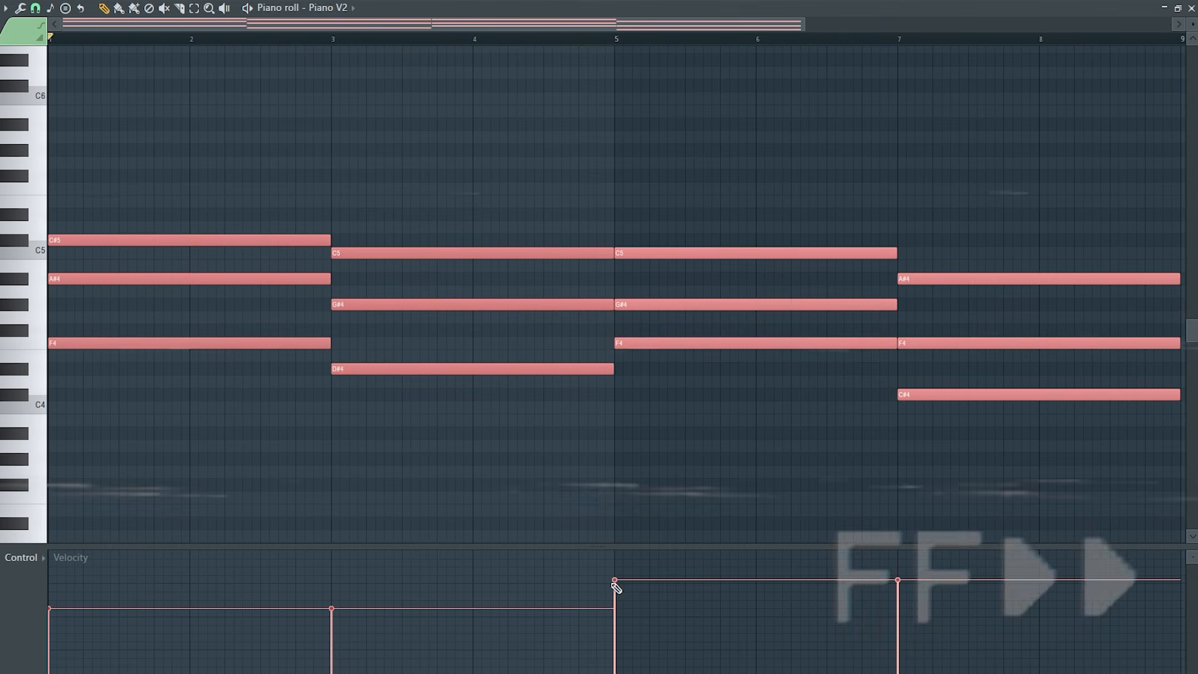
drag(617, 582, 623, 608)
drag(899, 581, 907, 616)
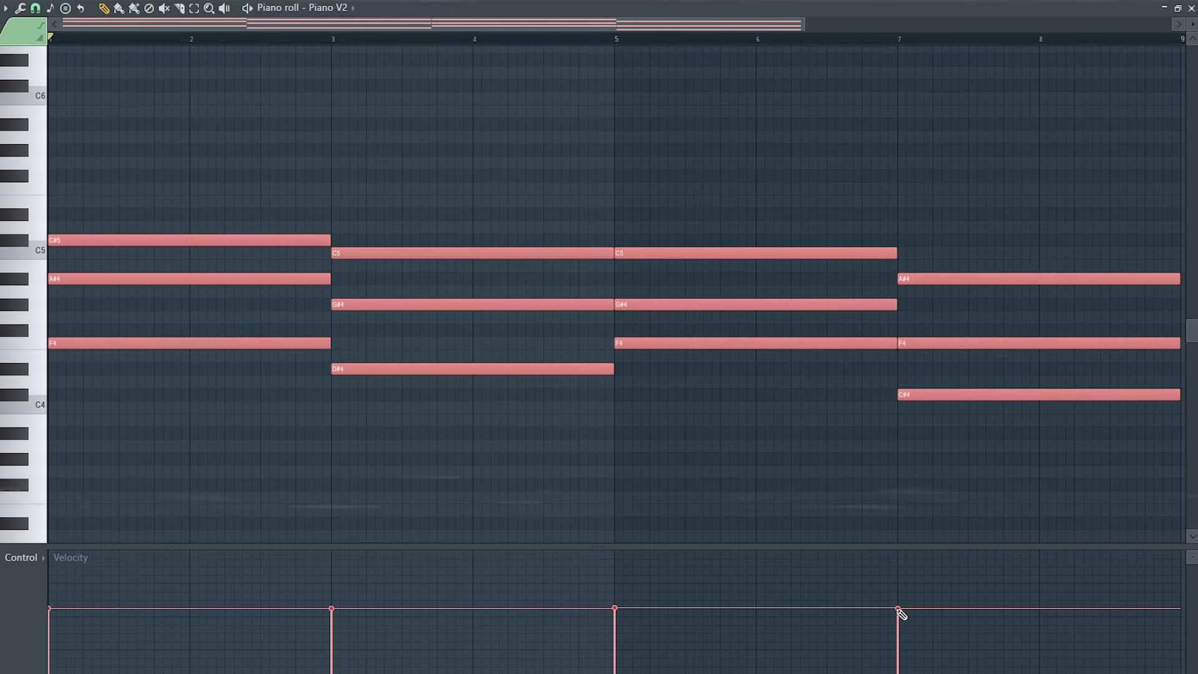
key(ctrl+d)
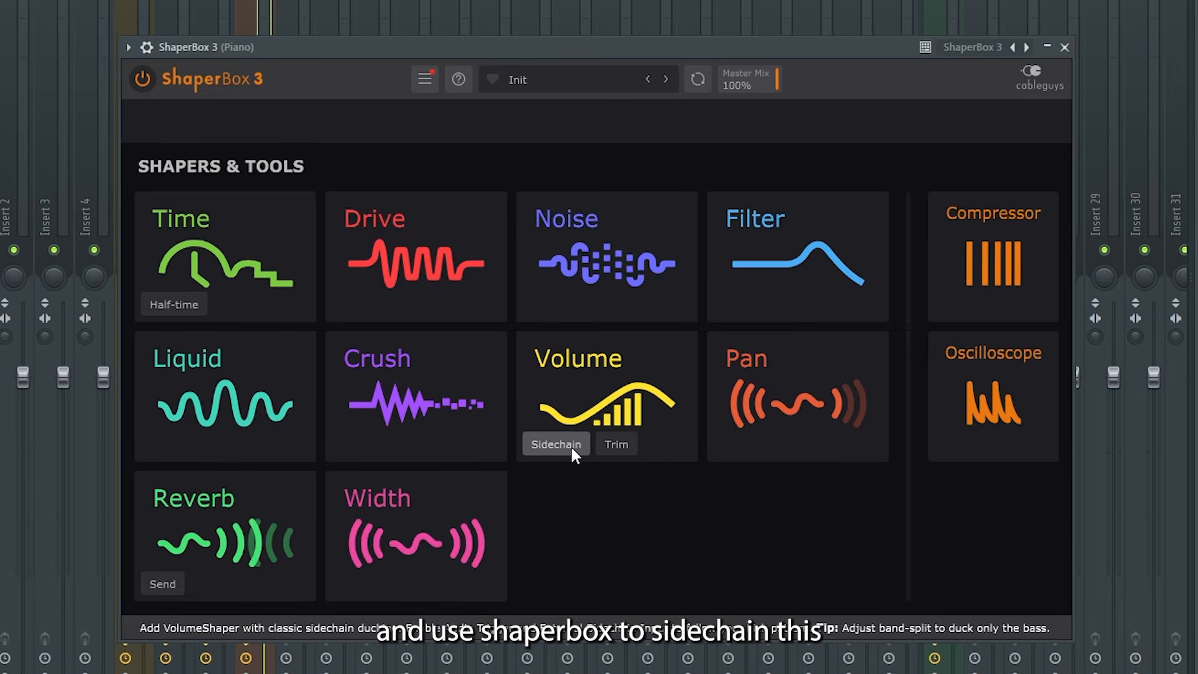
Load the Volume shaper's Sidechain variant in ShaperBox 3 on the Piano track and reduce its mix slightly.
click(565, 444)
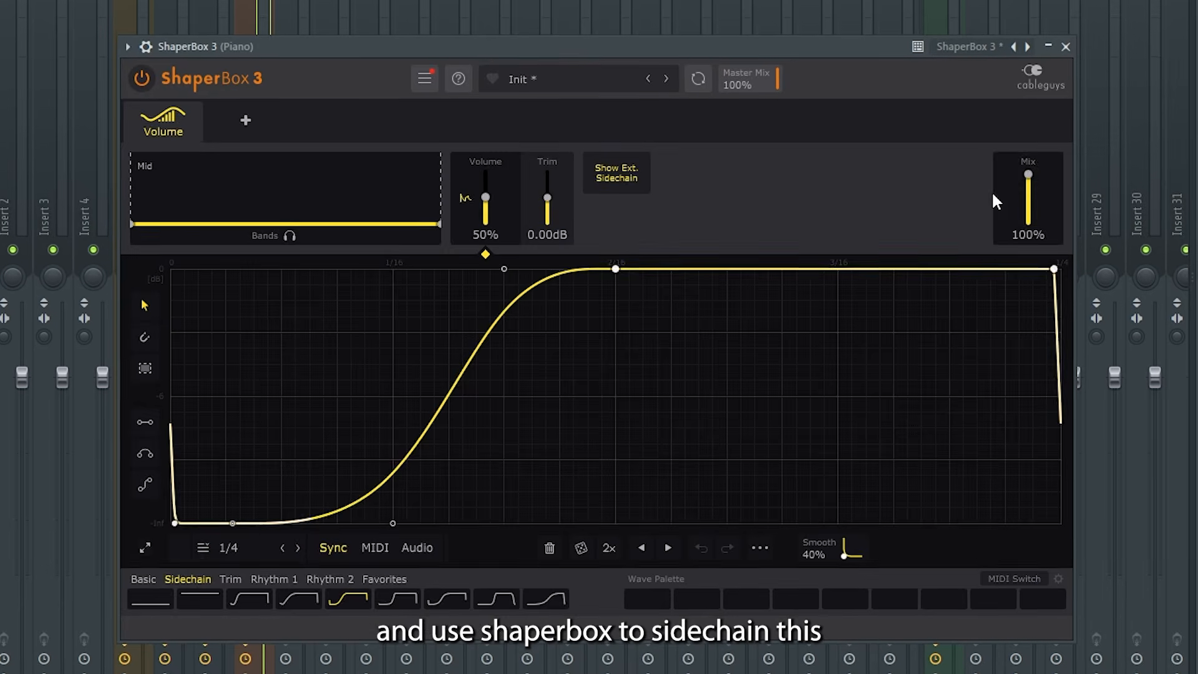
drag(1032, 165, 1031, 180)
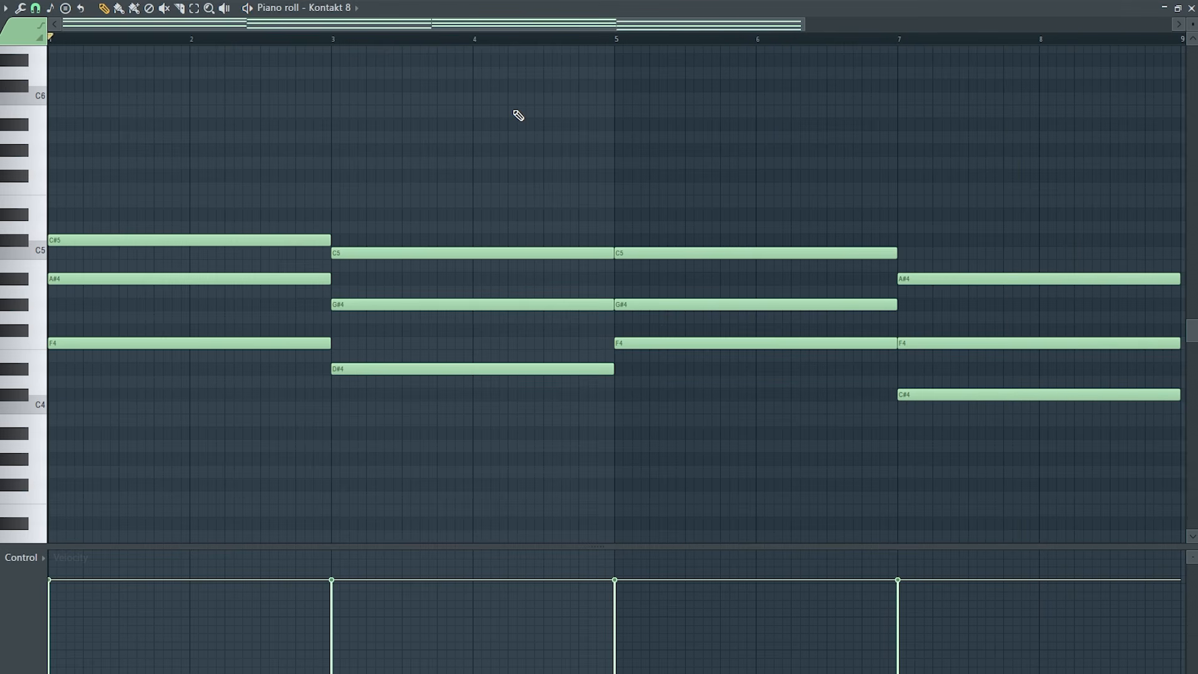
Dampen the lows of the Kontakt 8 mixer track in Fruity Parametric EQ 2.
key(F9)
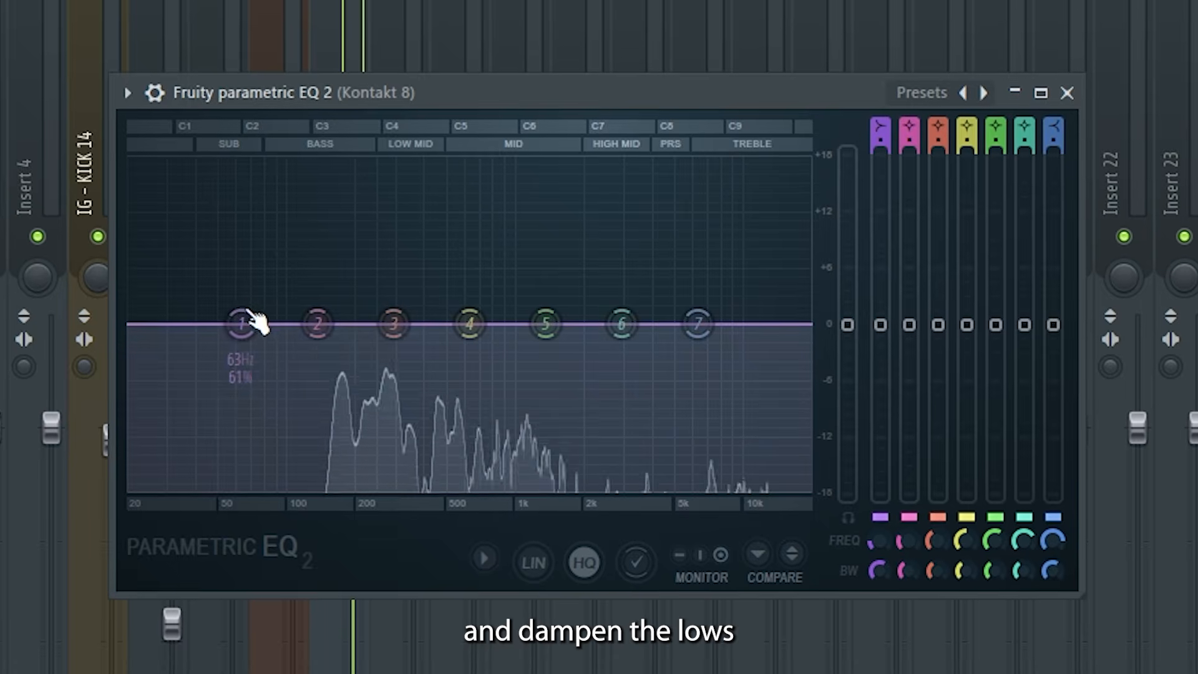
drag(291, 304, 345, 388)
drag(344, 489, 338, 491)
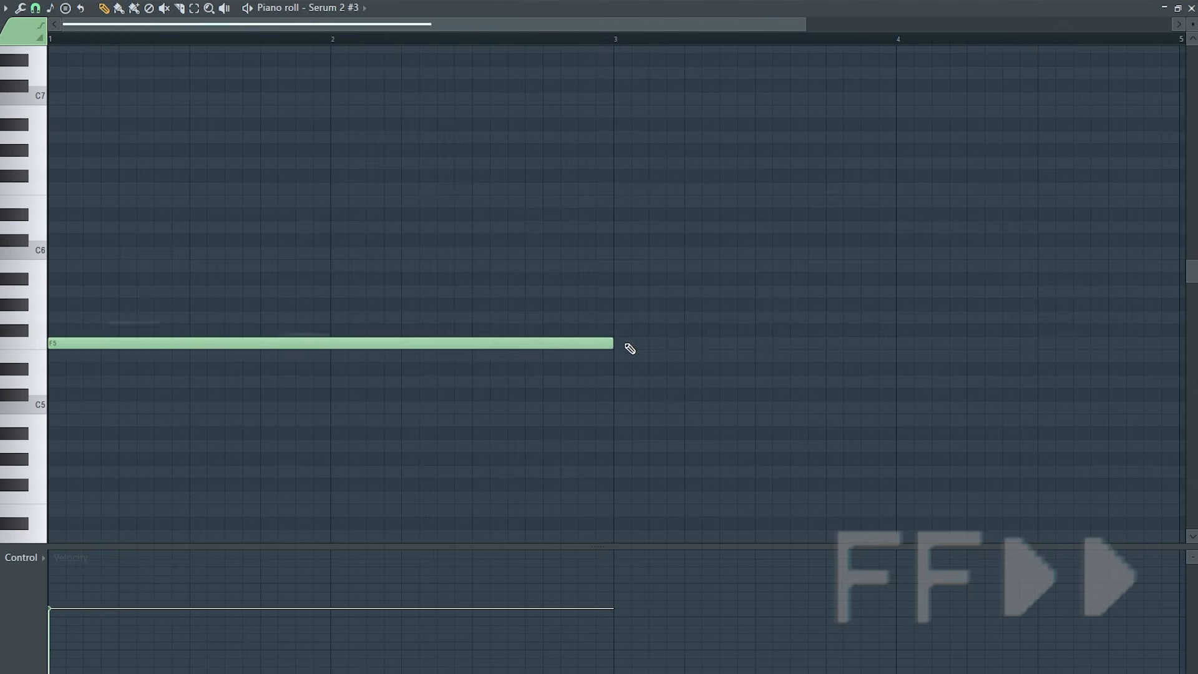
Shorten the Serum 2 #3 F5 note to one sixteenth and repeat it every three sixteenths through bars 1 and 2.
drag(630, 348, 65, 343)
click(109, 343)
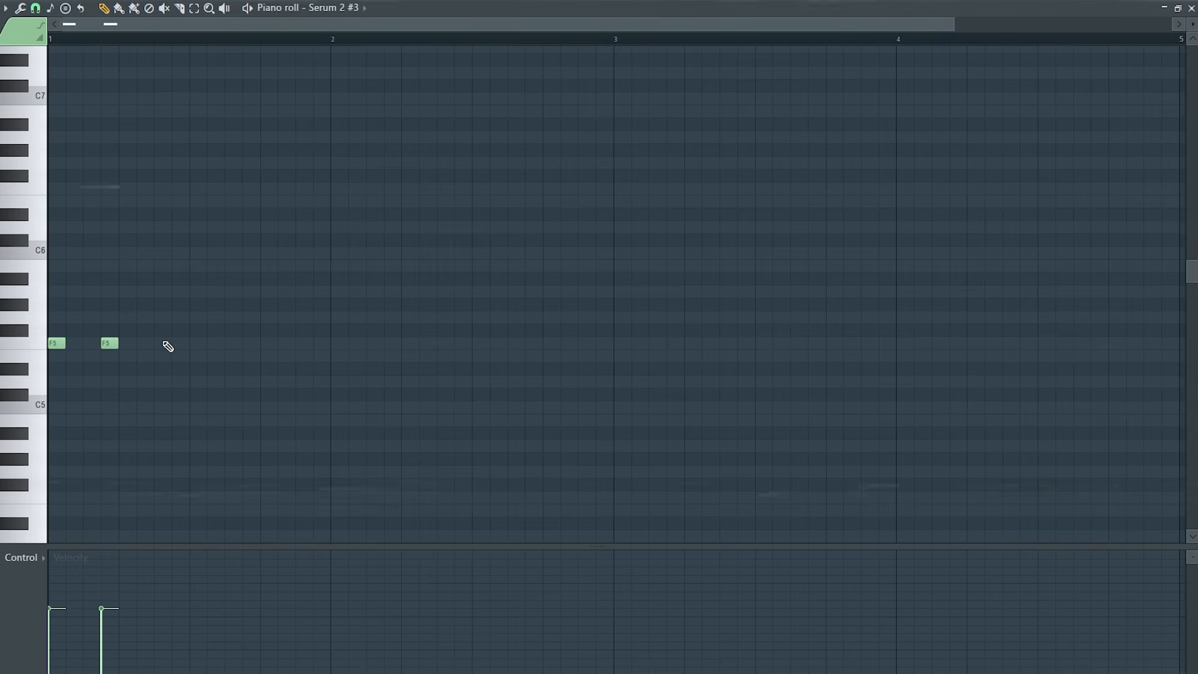
click(214, 343)
click(267, 343)
click(320, 343)
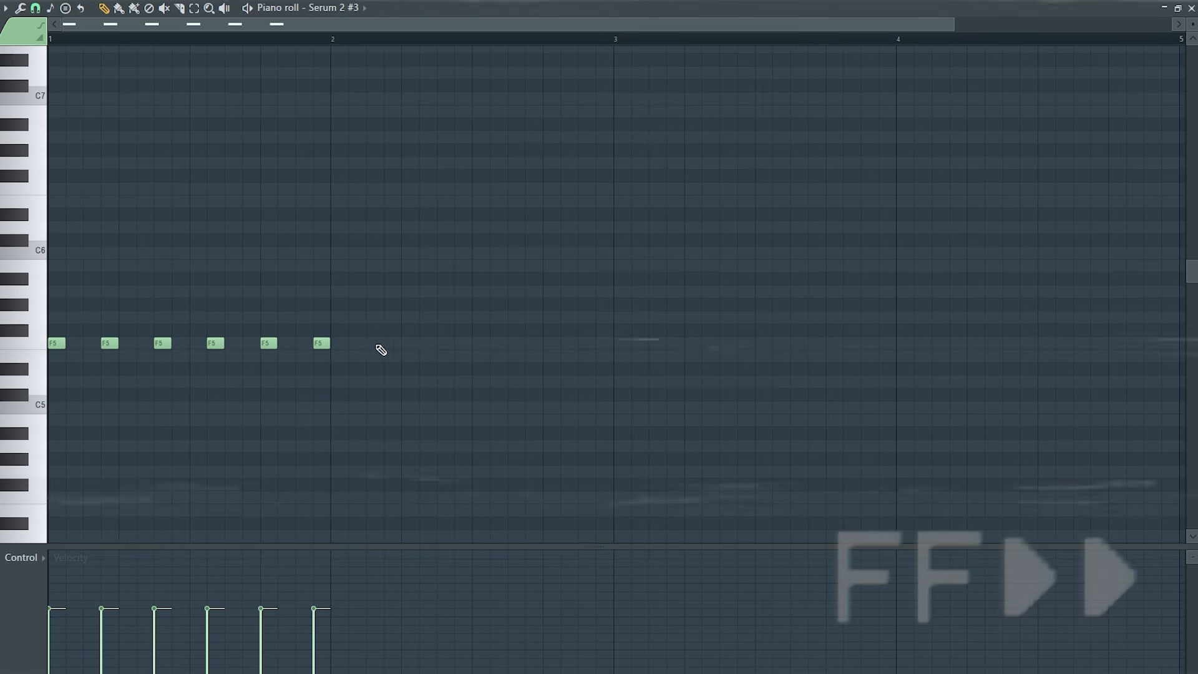
click(373, 343)
click(419, 343)
click(480, 343)
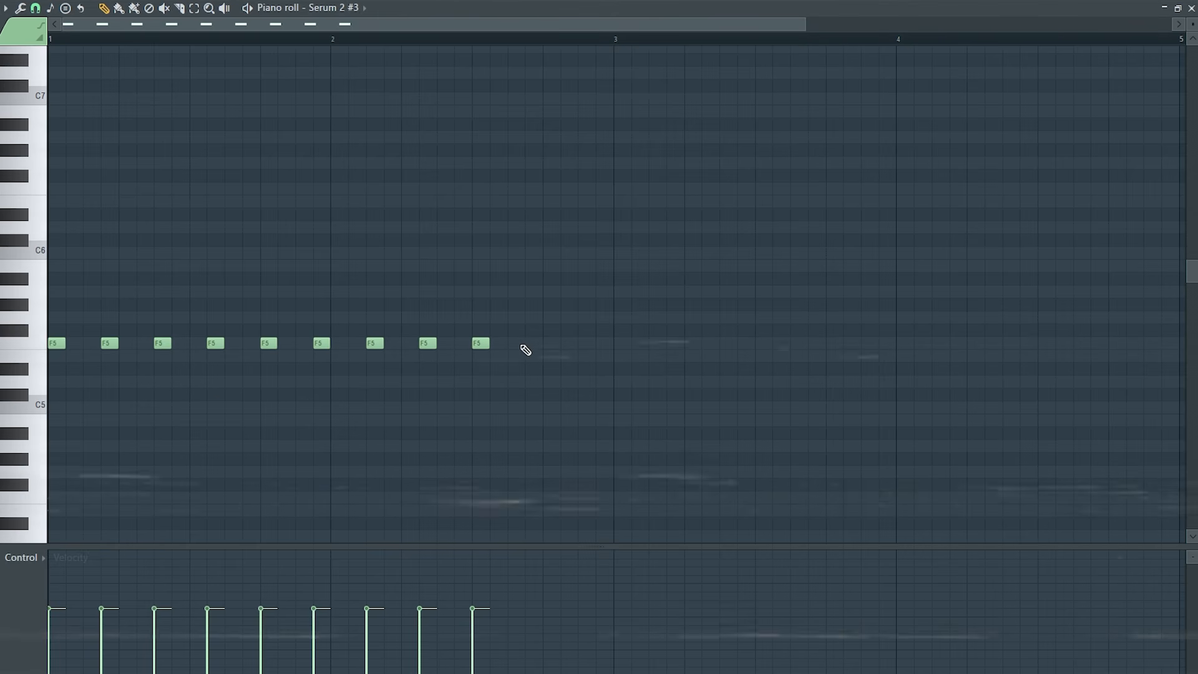
click(582, 344)
Duplicate the two-bar F5 pattern into bars 3 and 4, deselect the notes and play it.
drag(607, 37, 50, 38)
key(ctrl+b)
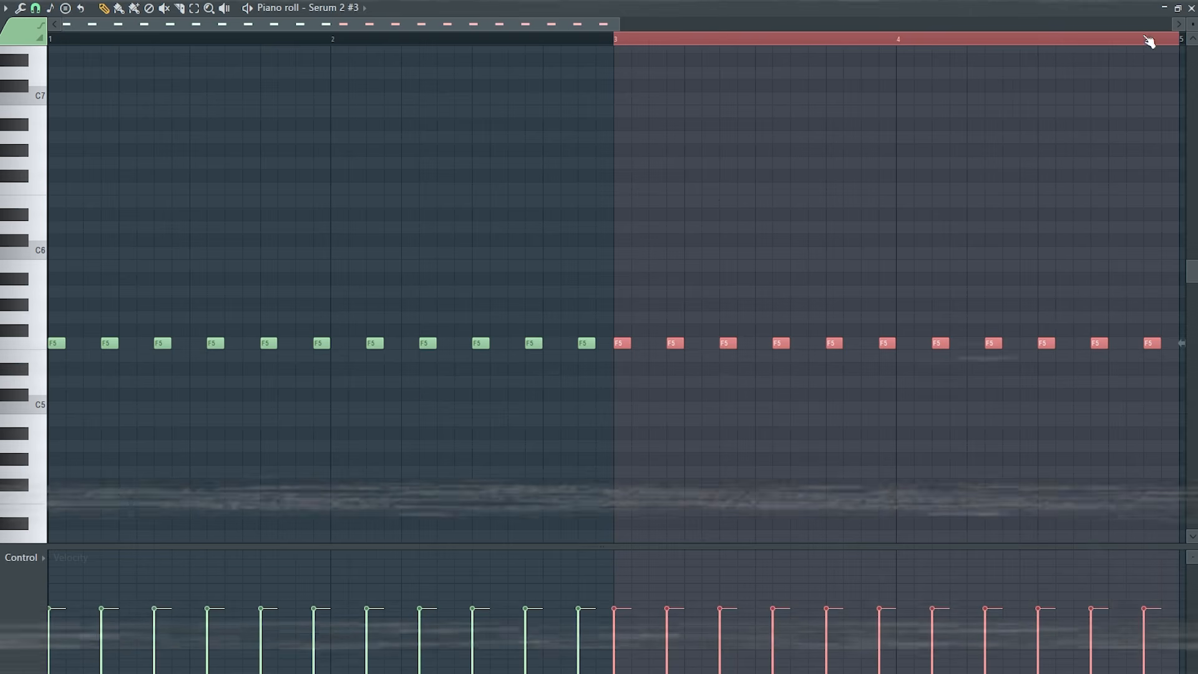
ctrl+click(613, 108)
key(space)
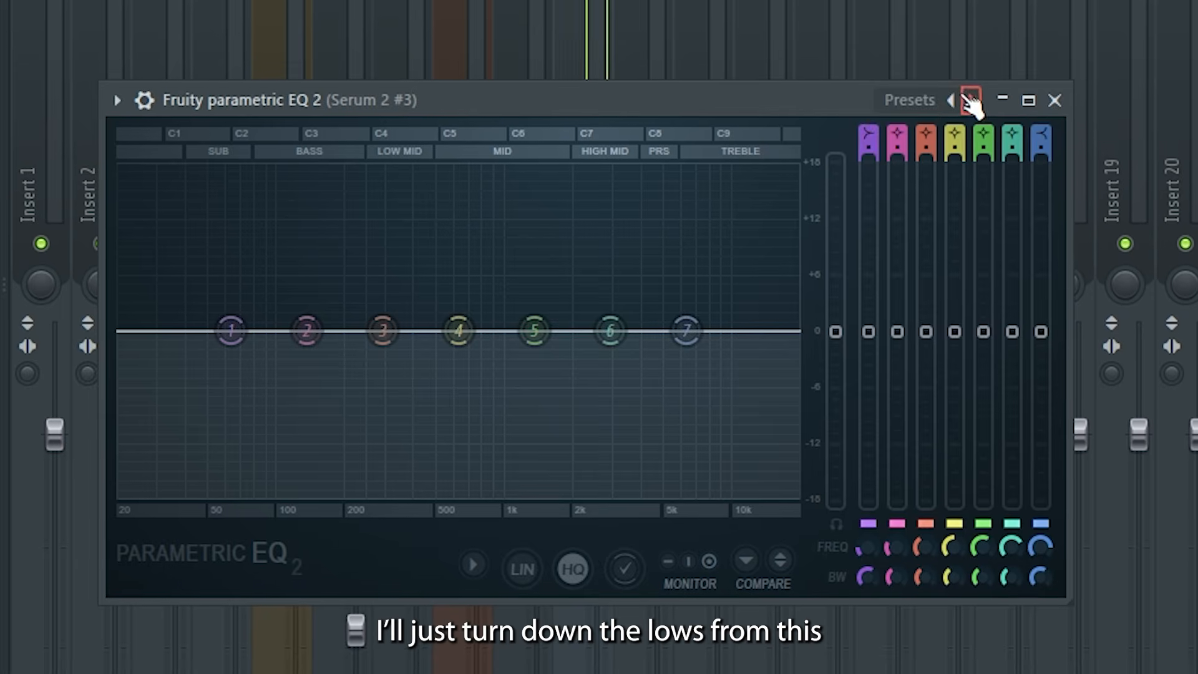
Cut the lows of the Serum 2 #3 mixer track with a low-cut preset in Fruity Parametric EQ 2.
click(968, 98)
click(967, 98)
drag(171, 326, 375, 331)
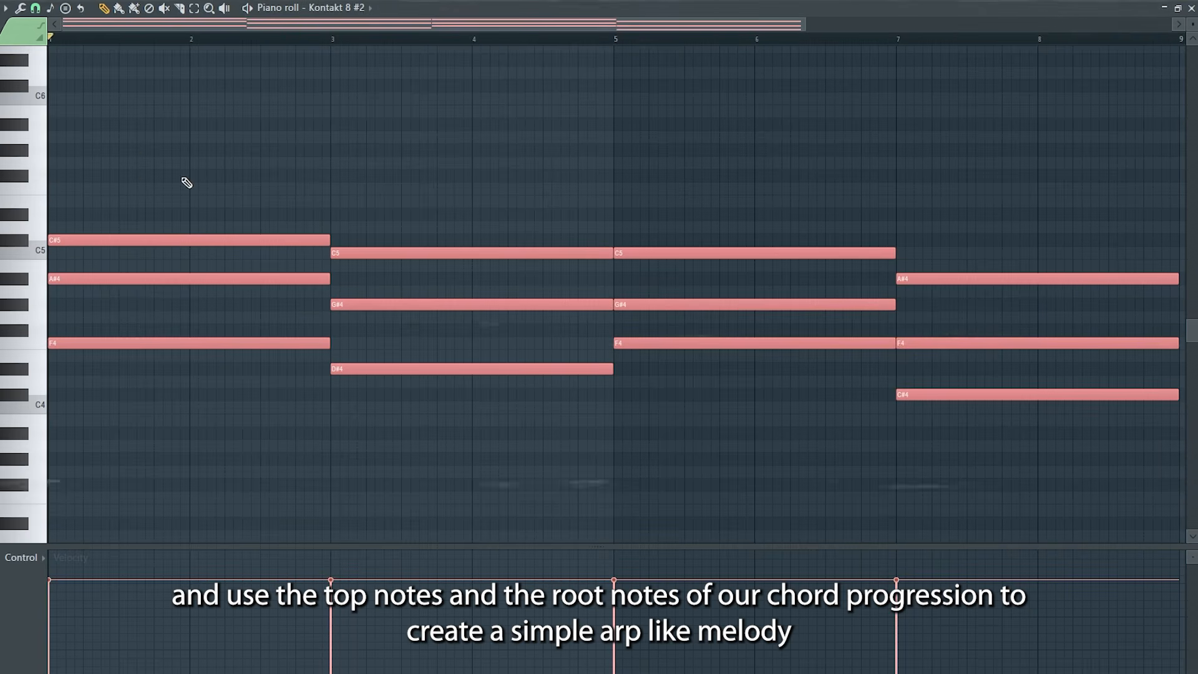
Raise the Kontakt 8 #2 chords one octave, remove their middle notes and turn the first pair into staggered F5 and C#6 eighth notes.
key(ctrl+Up)
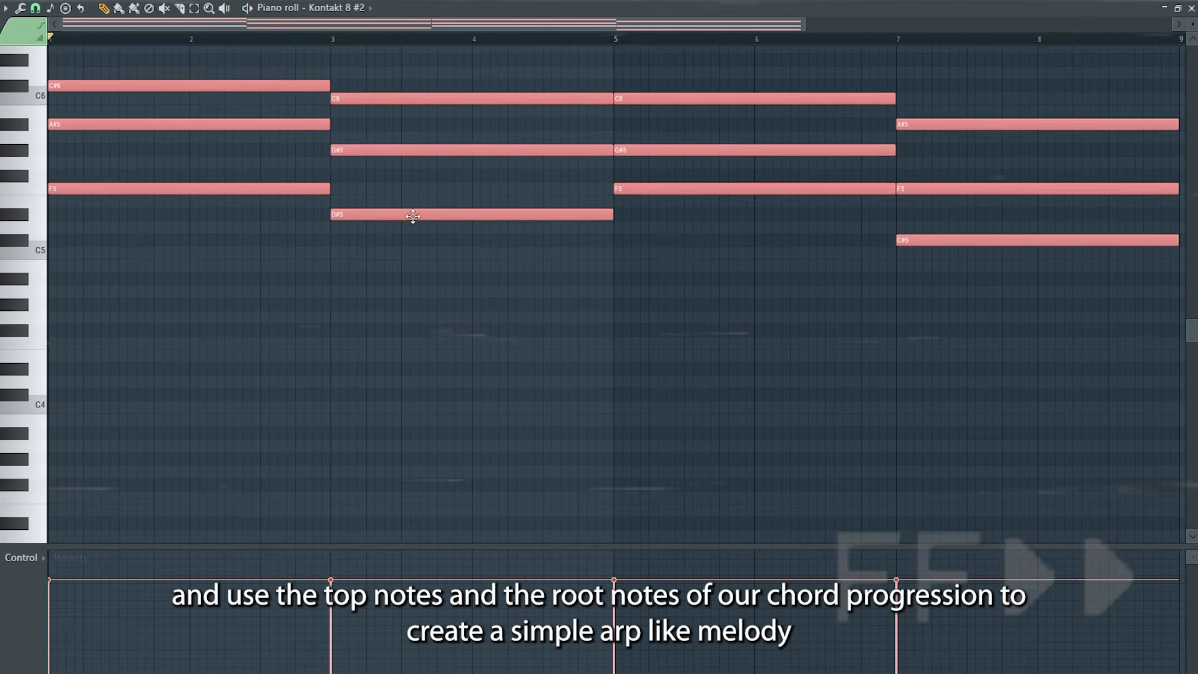
scroll(428, 157, up, 3)
key(space)
key(space)
key(ctrl+d)
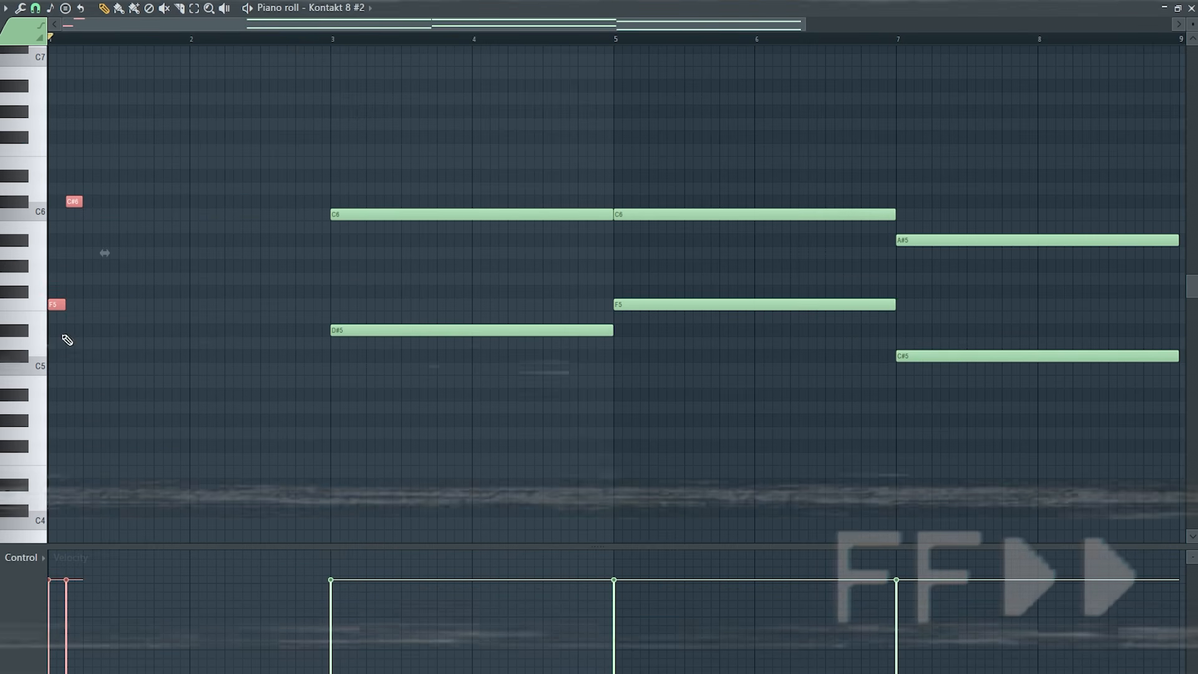
Fill eight bars with alternating eighth notes, two bars per pair: F5/C#6, D#5/C6, F5/C6 and C#5/A#5, and deselect them.
scroll(405, 299, up, 2)
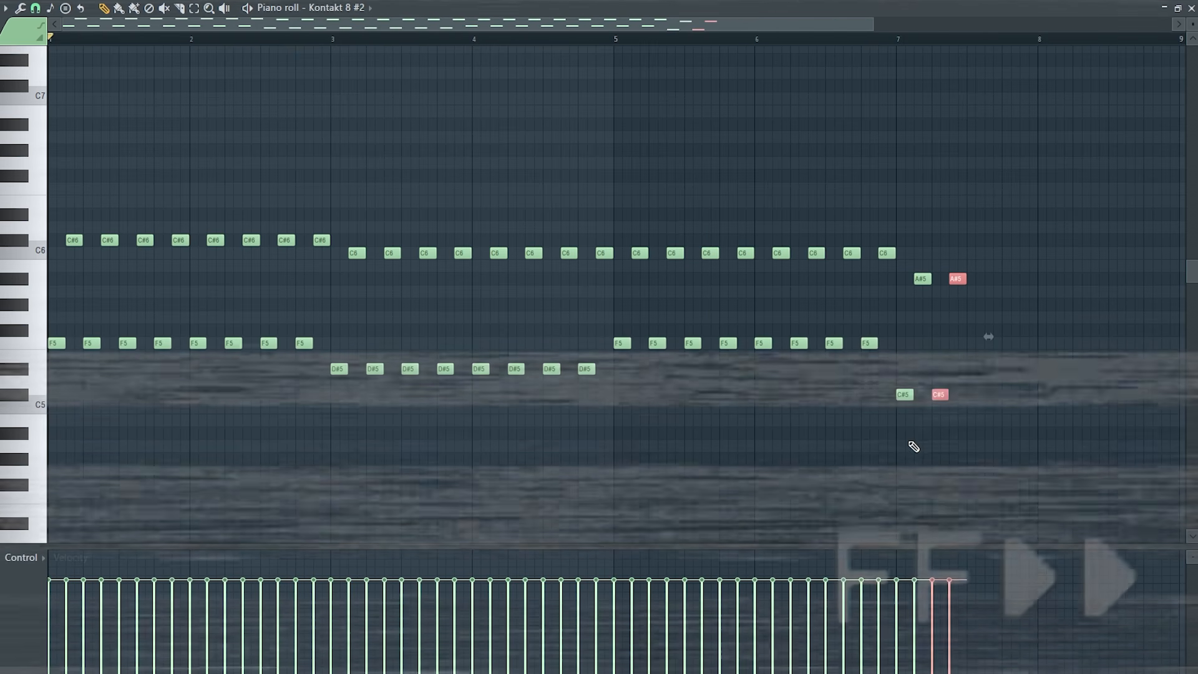
key(ctrl+b)
scroll(888, 438, down, 1)
scroll(811, 465, up, 1)
key(ctrl+d)
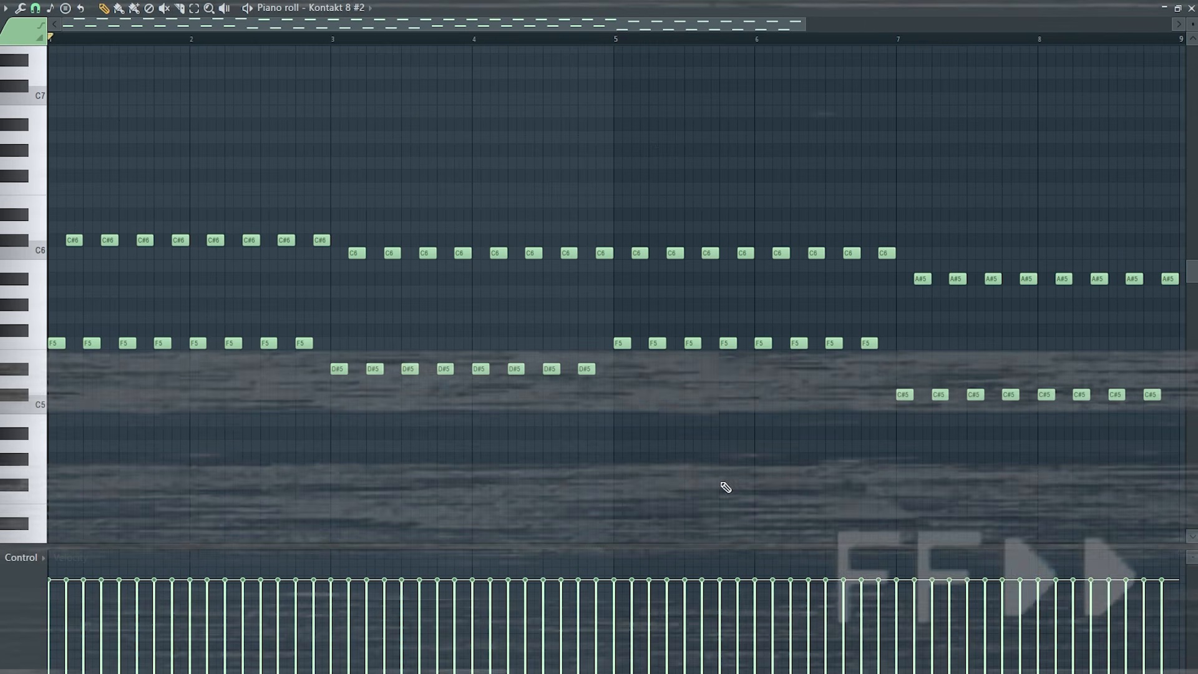
Add lower-velocity half-bar notes G6, A#6, G#6 and D#6 in the second halves of bars 1 to 4.
click(127, 136)
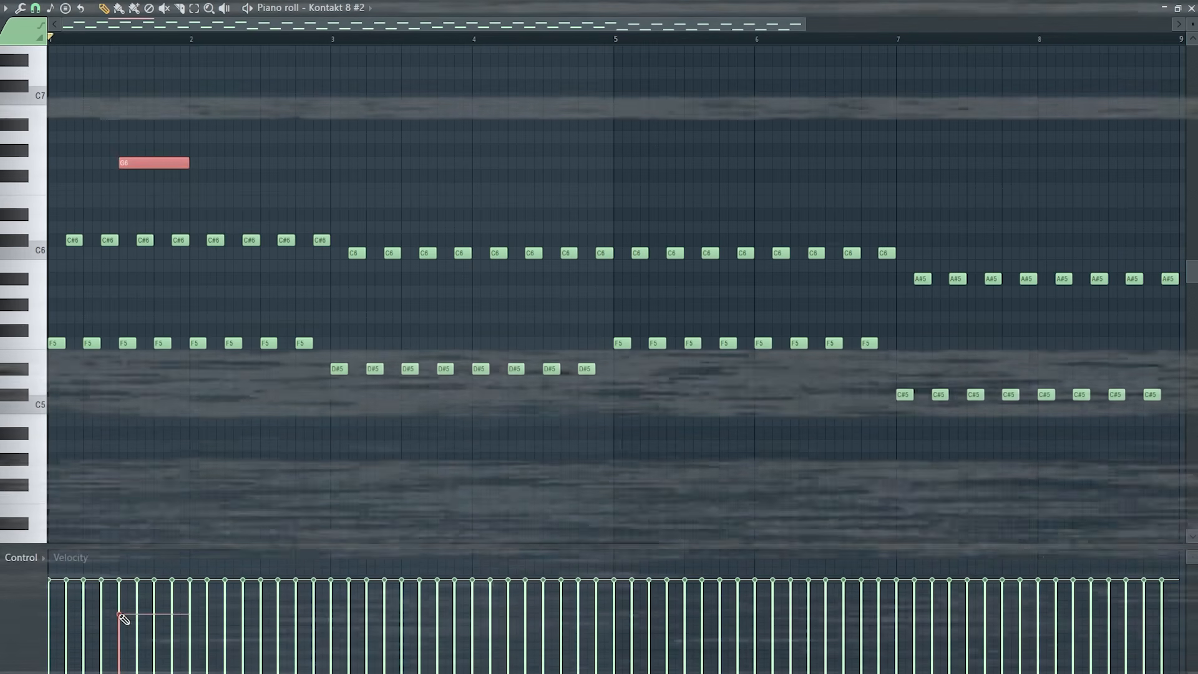
drag(120, 615, 120, 623)
click(266, 124)
scroll(413, 209, up, 1)
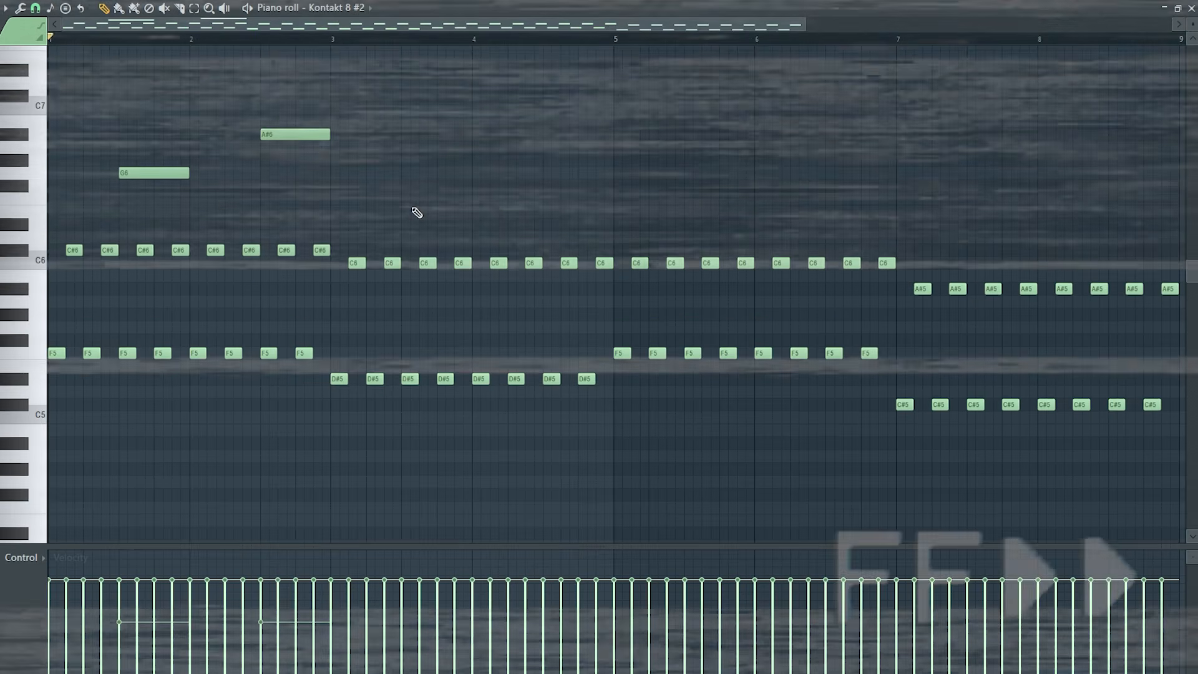
click(409, 188)
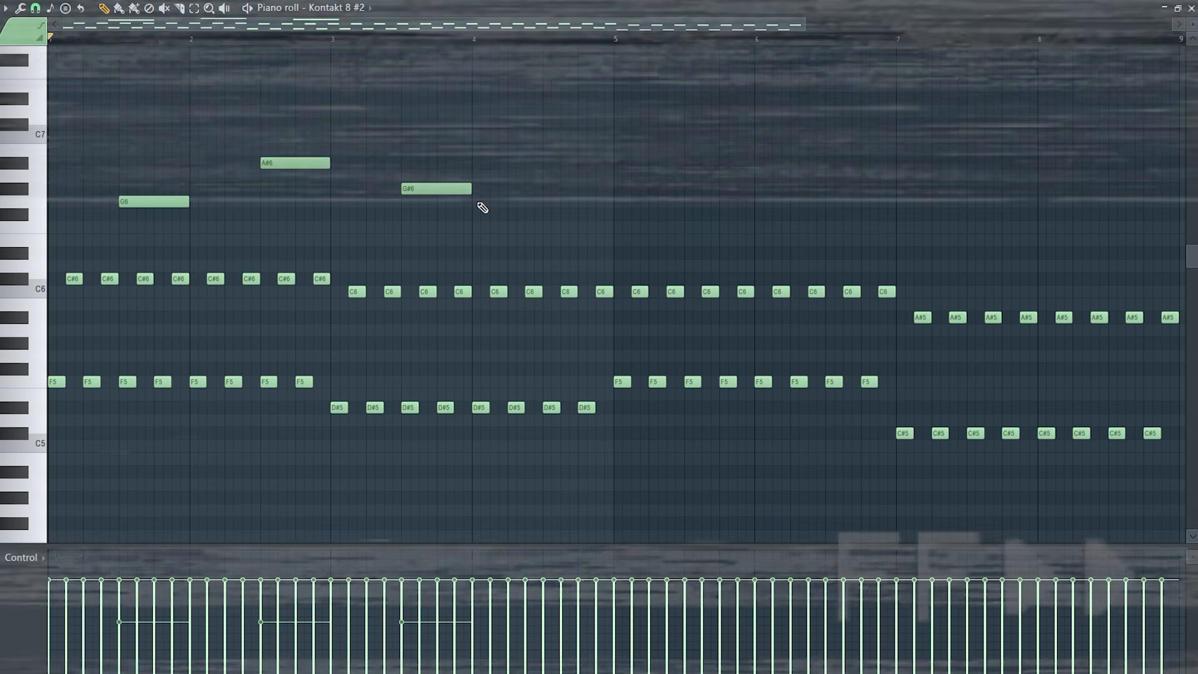
click(549, 252)
Duplicate the four upper melody notes into bars 5 to 8, play the pattern back and close the piano roll.
drag(663, 270, 178, 134)
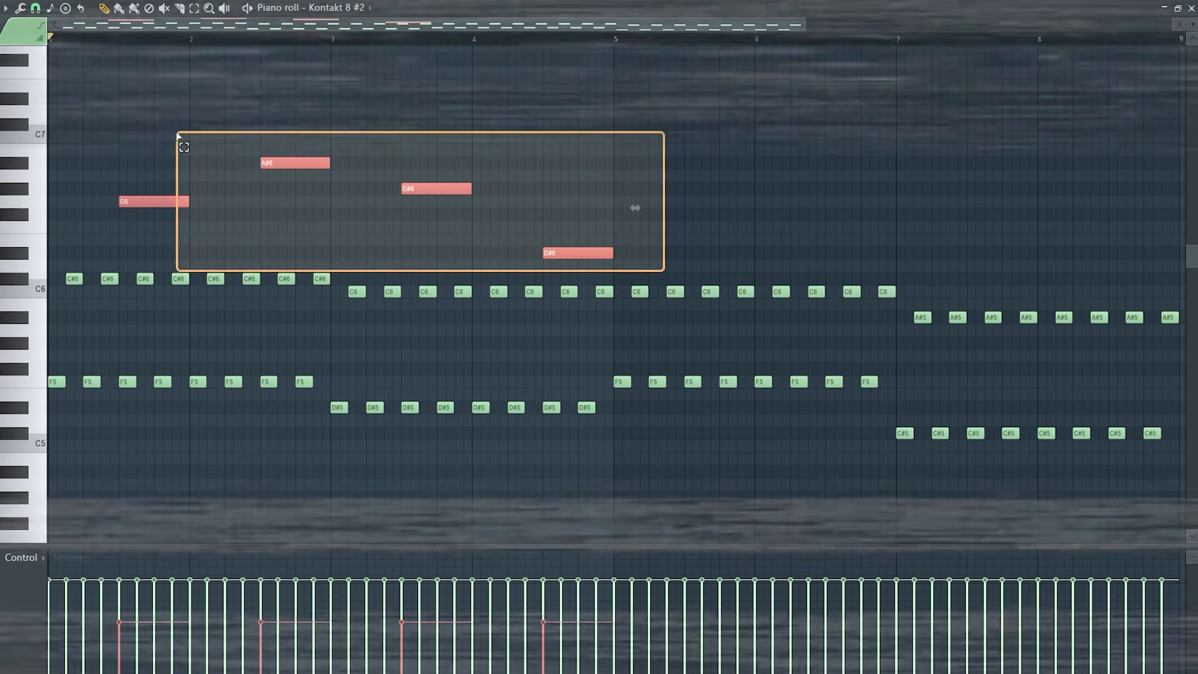
key(ctrl+b)
drag(660, 204, 699, 194)
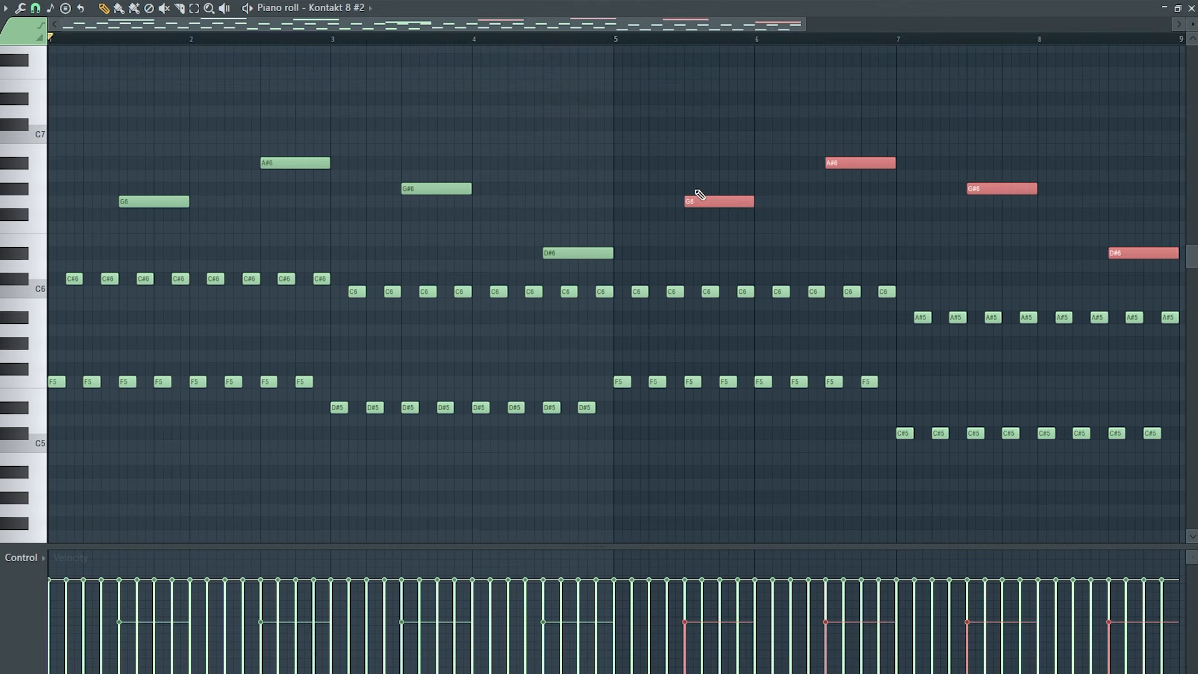
key(space)
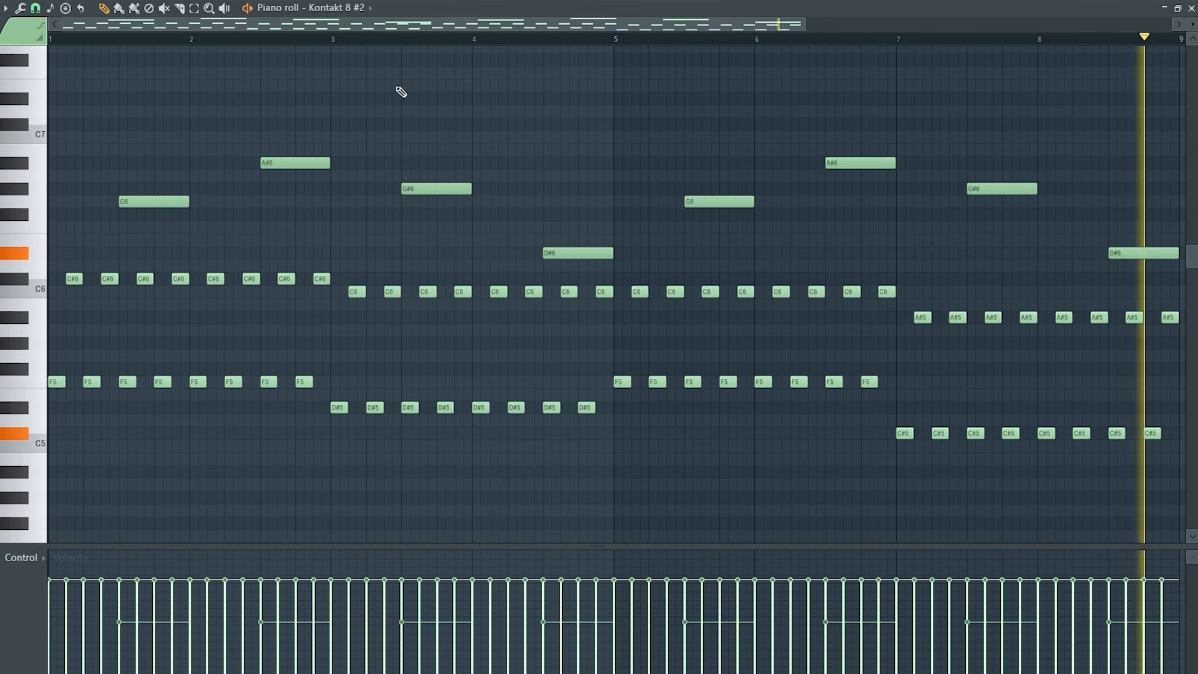
key(space)
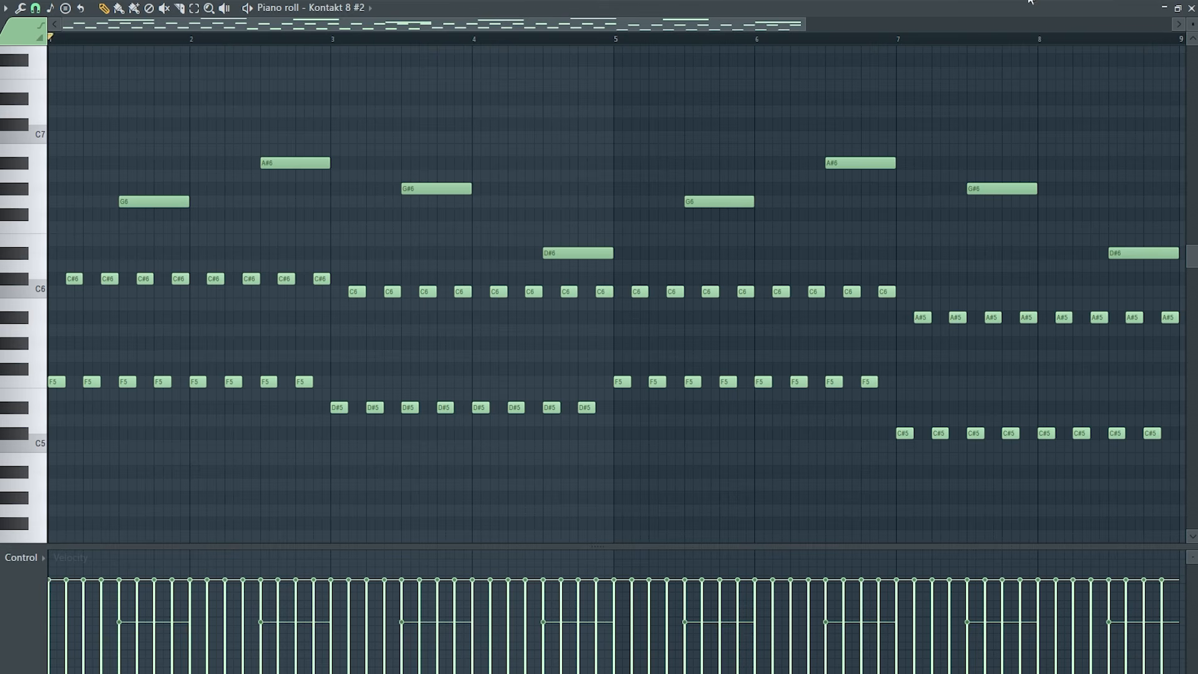
click(1167, 11)
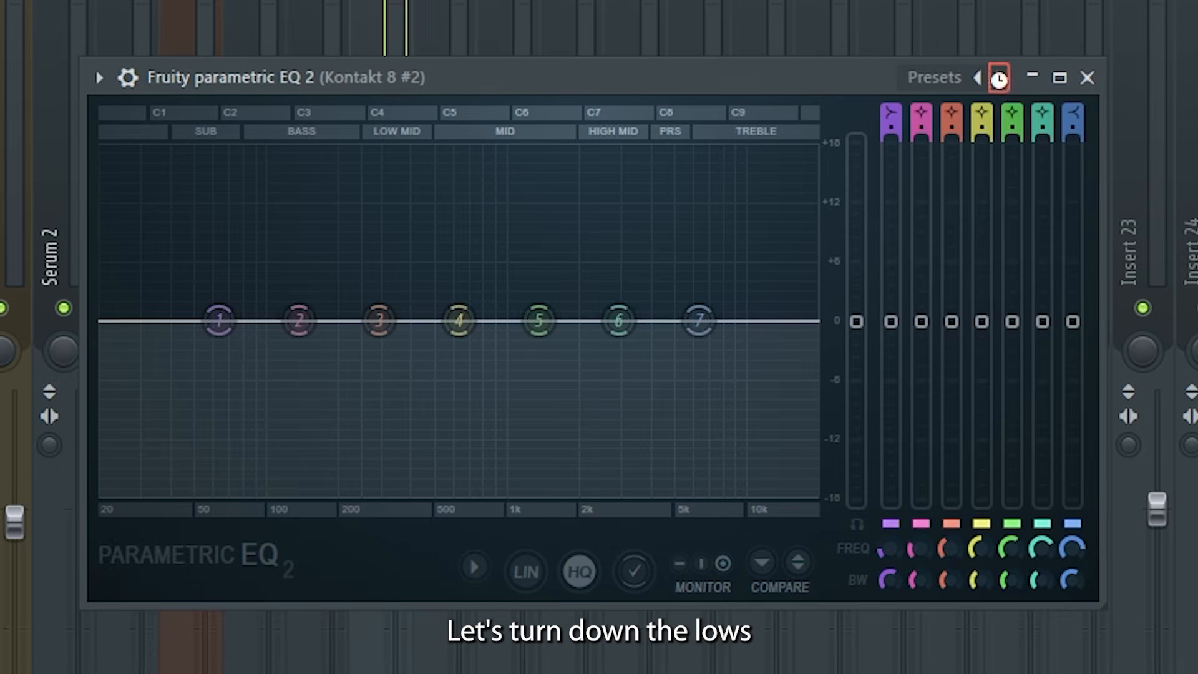
Load the 20Hz + 18kHz cut preset in Kontakt 8 #2's Fruity Parametric EQ 2 and raise its low cut into the low mids.
click(1001, 75)
key(space)
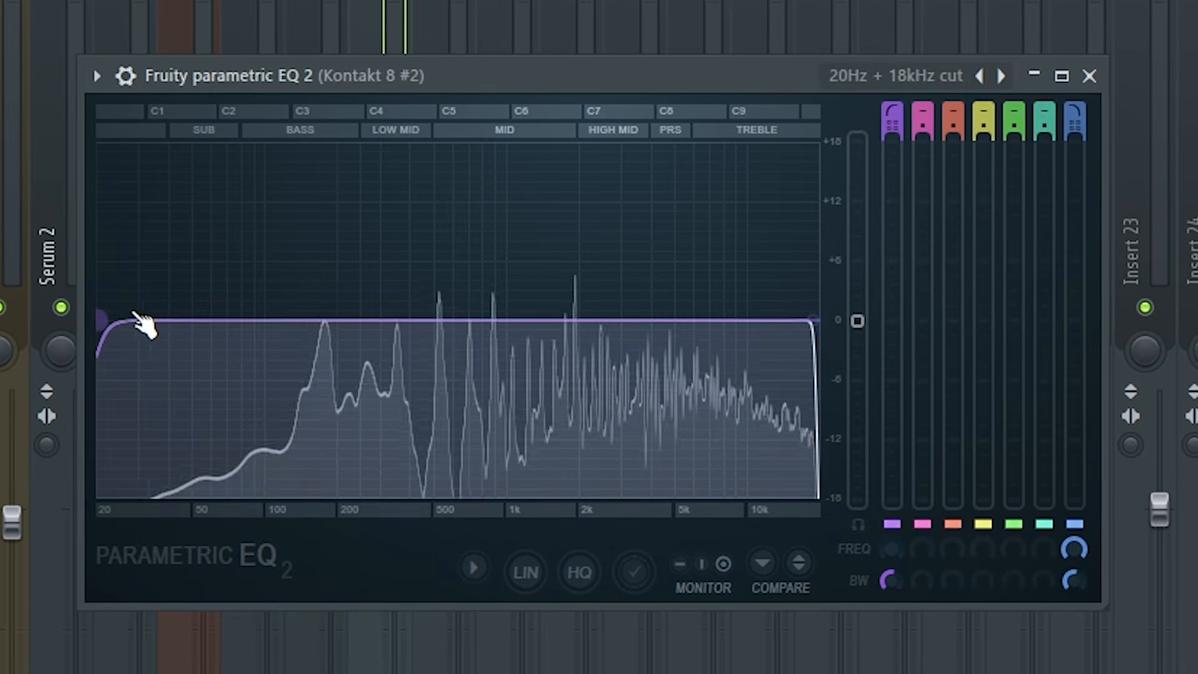
drag(139, 320, 355, 318)
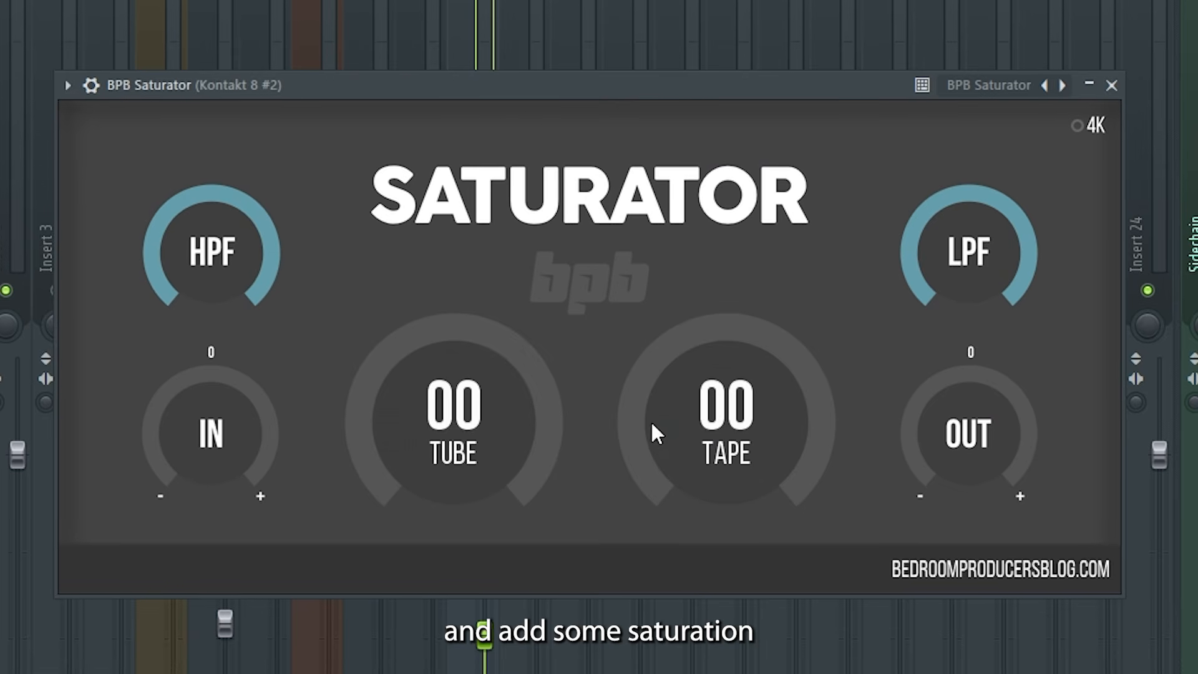
Set Tape to 12 in BPB Saturator on the Kontakt 8 #2 track and raise Tube slightly.
drag(654, 431, 676, 395)
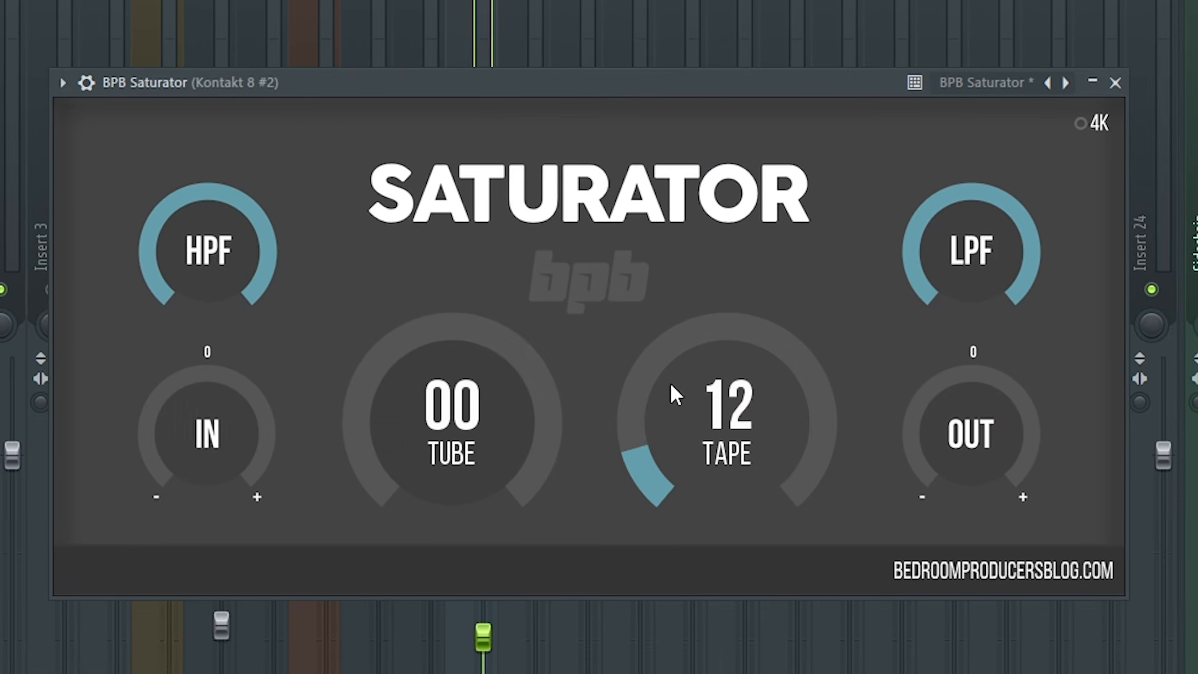
drag(488, 394, 481, 376)
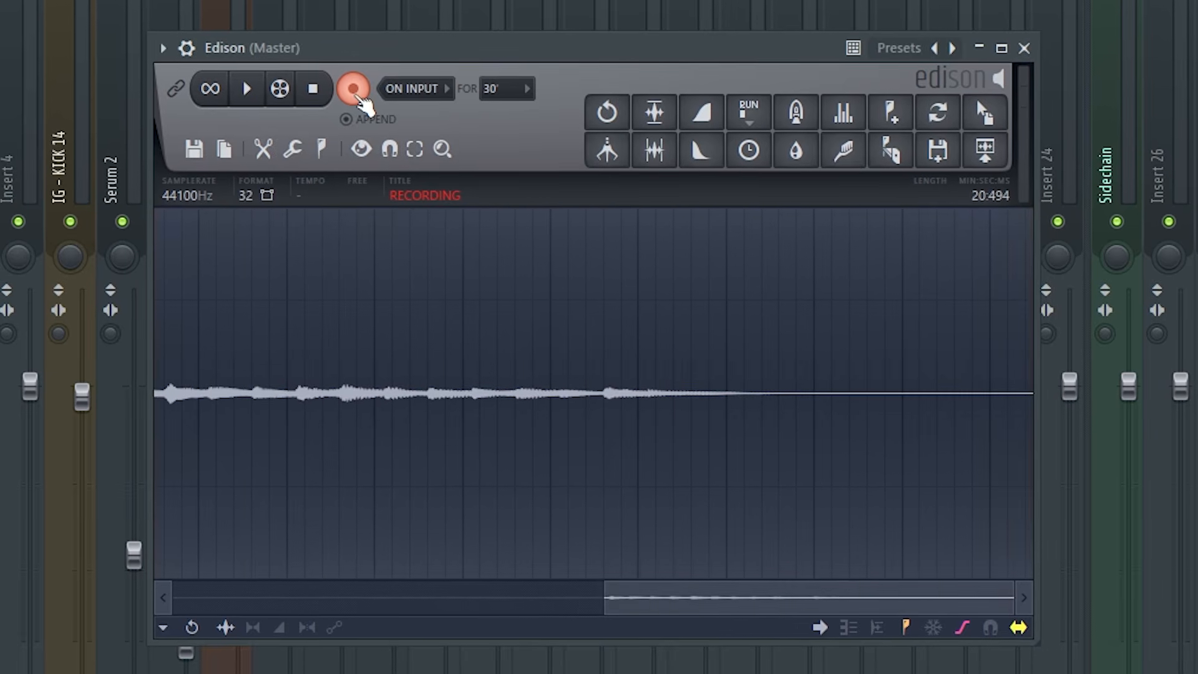
Stop the Edison recording on the master and reverse the Ethnic Atmosphere audio clip on Track 16.
click(353, 89)
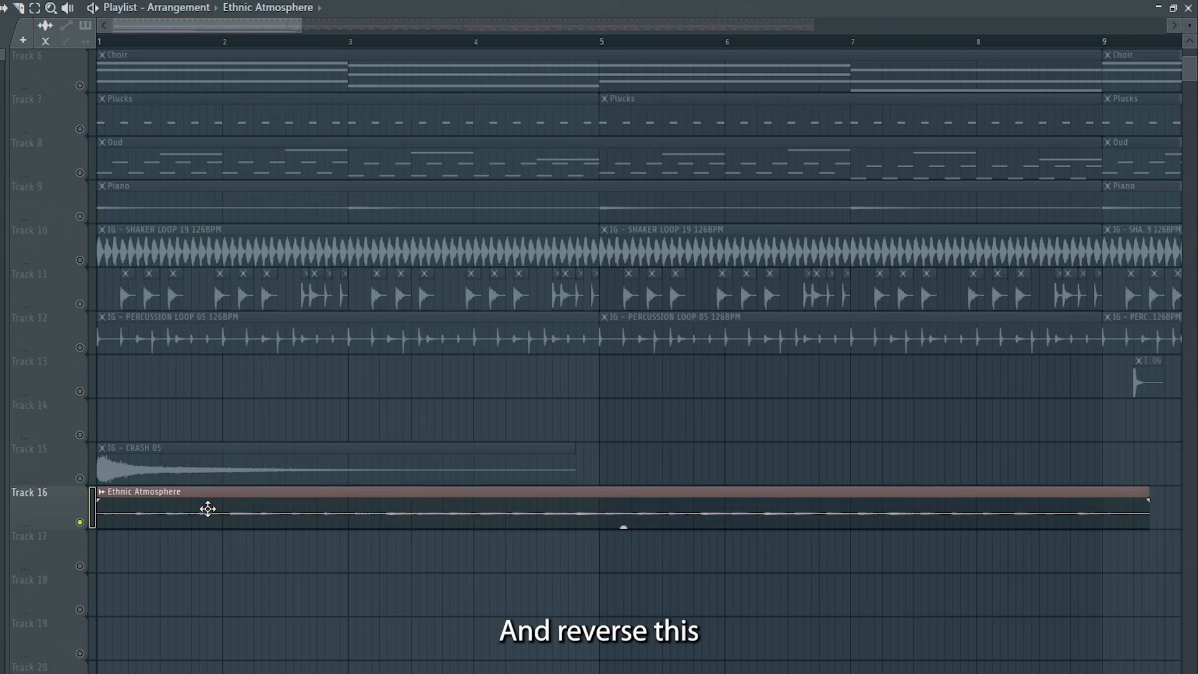
double_click(205, 509)
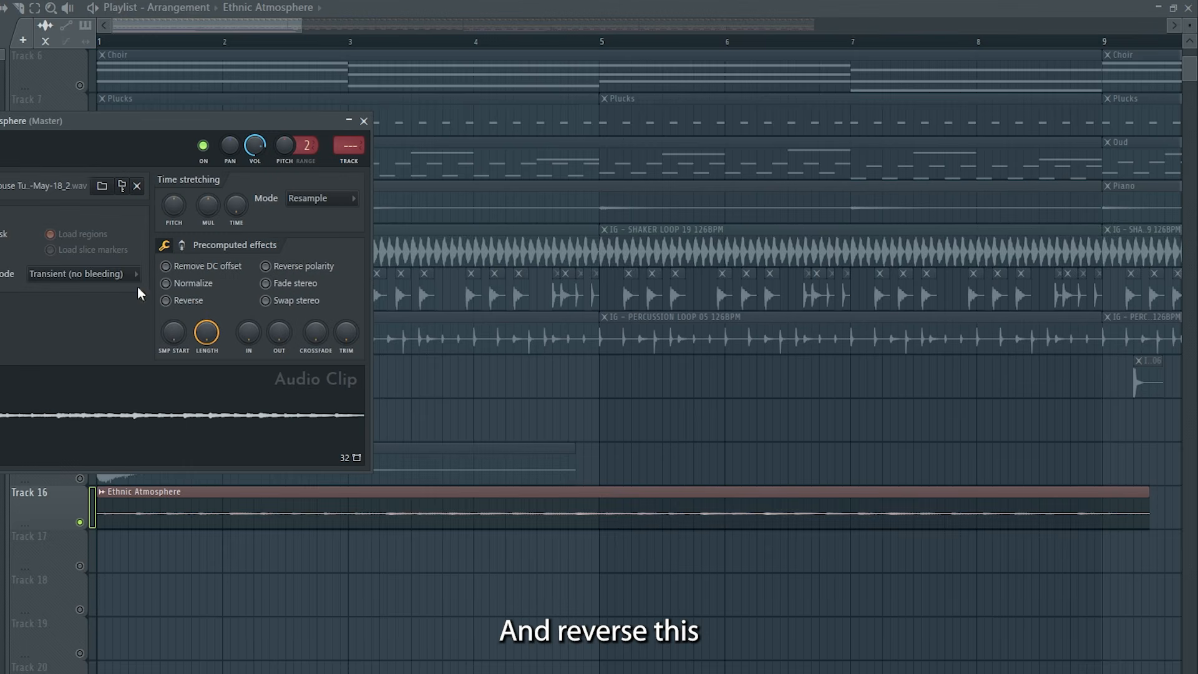
click(364, 121)
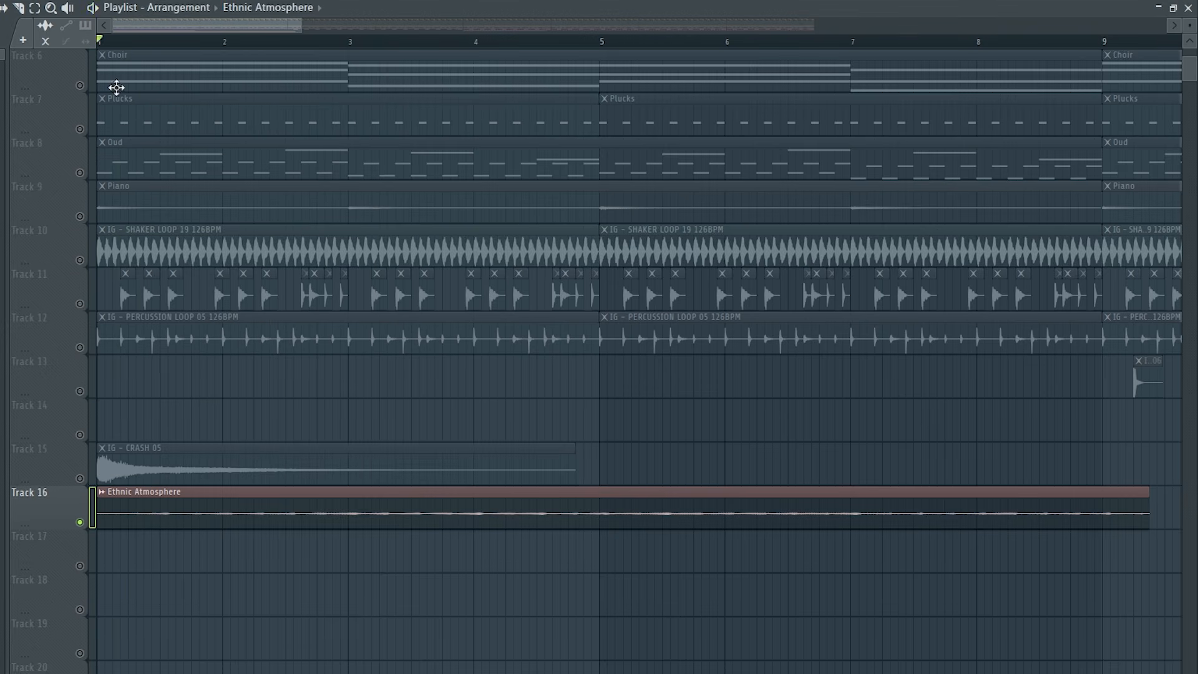
Trim the opening of the Ethnic Atmosphere clip and move the remainder back to the start of bar 1.
click(155, 42)
click(138, 42)
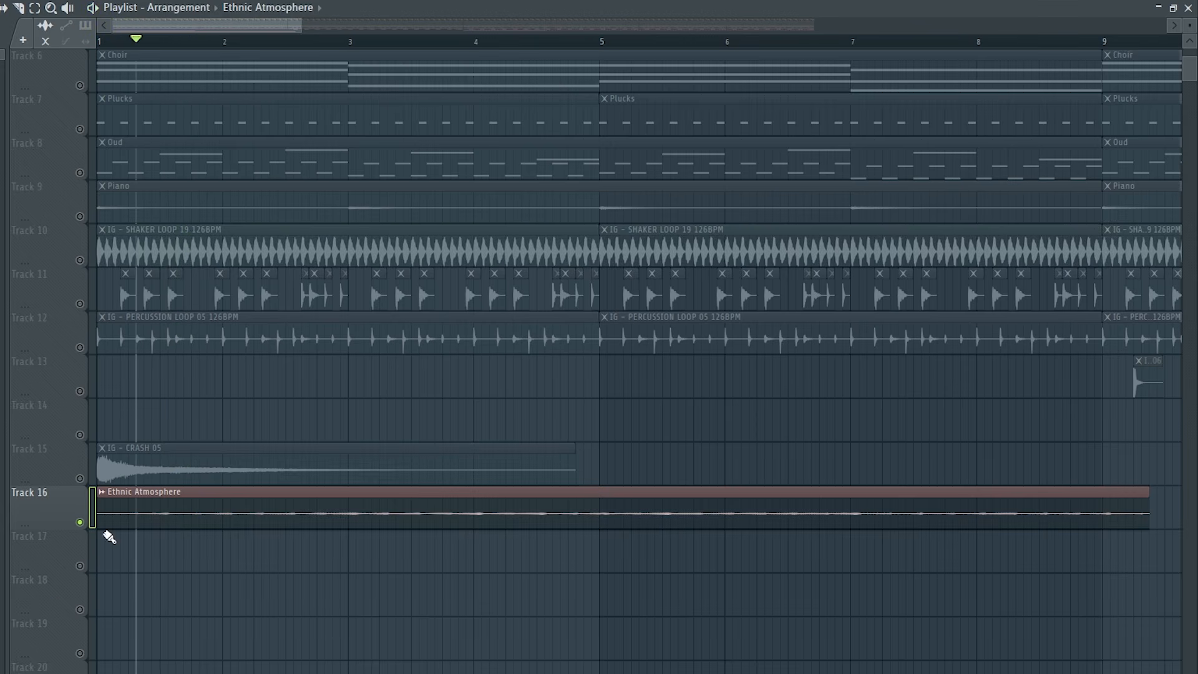
drag(98, 526, 137, 525)
drag(143, 517, 78, 517)
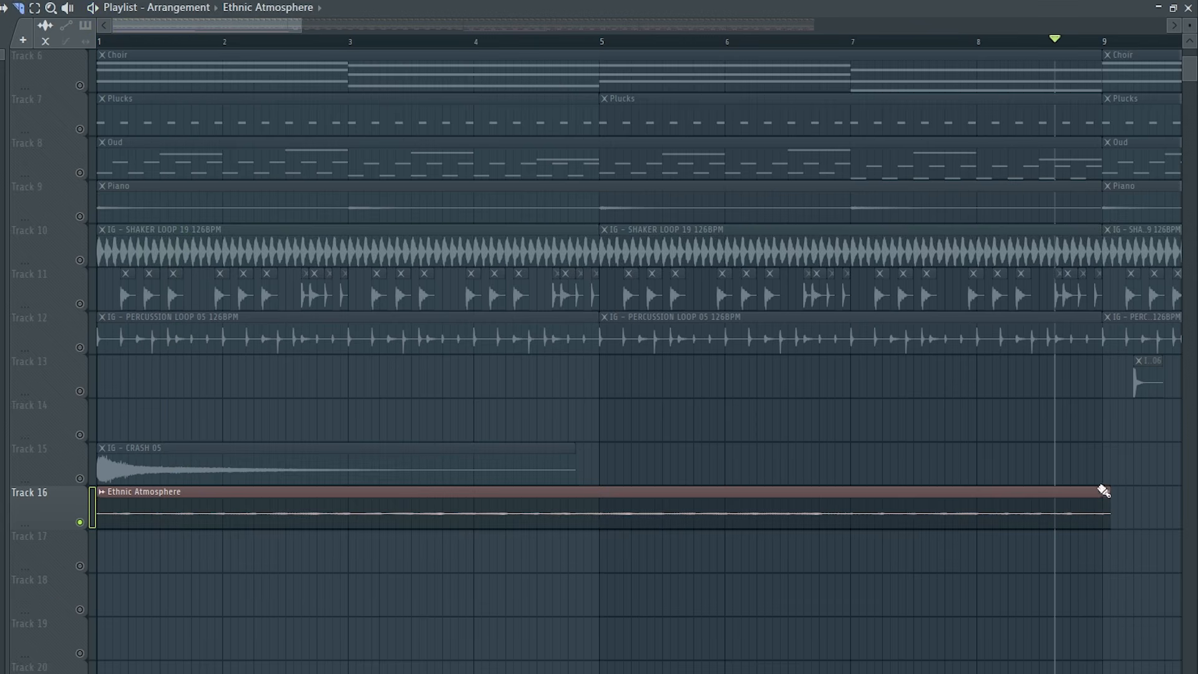
Draw a Kontakt 8 #3 melody over bars 1 and 2: F6 and G6 for three beats, C#6 and D#6 for one beat.
key(F9)
right_click(843, 650)
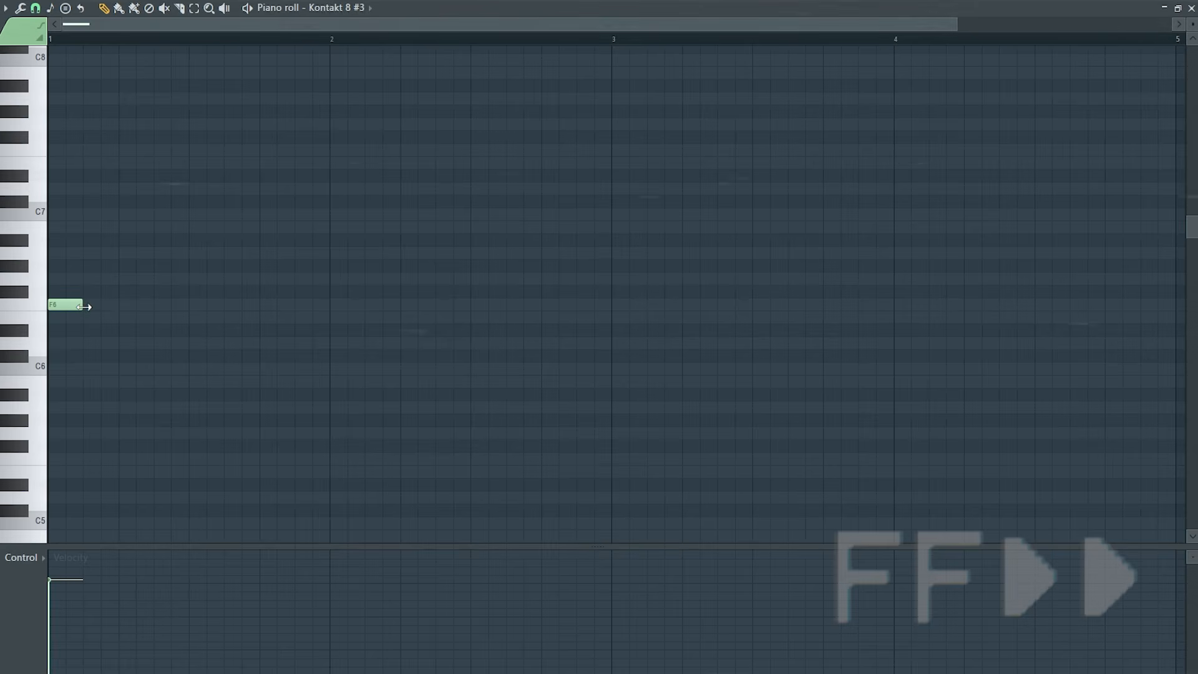
drag(88, 312, 262, 316)
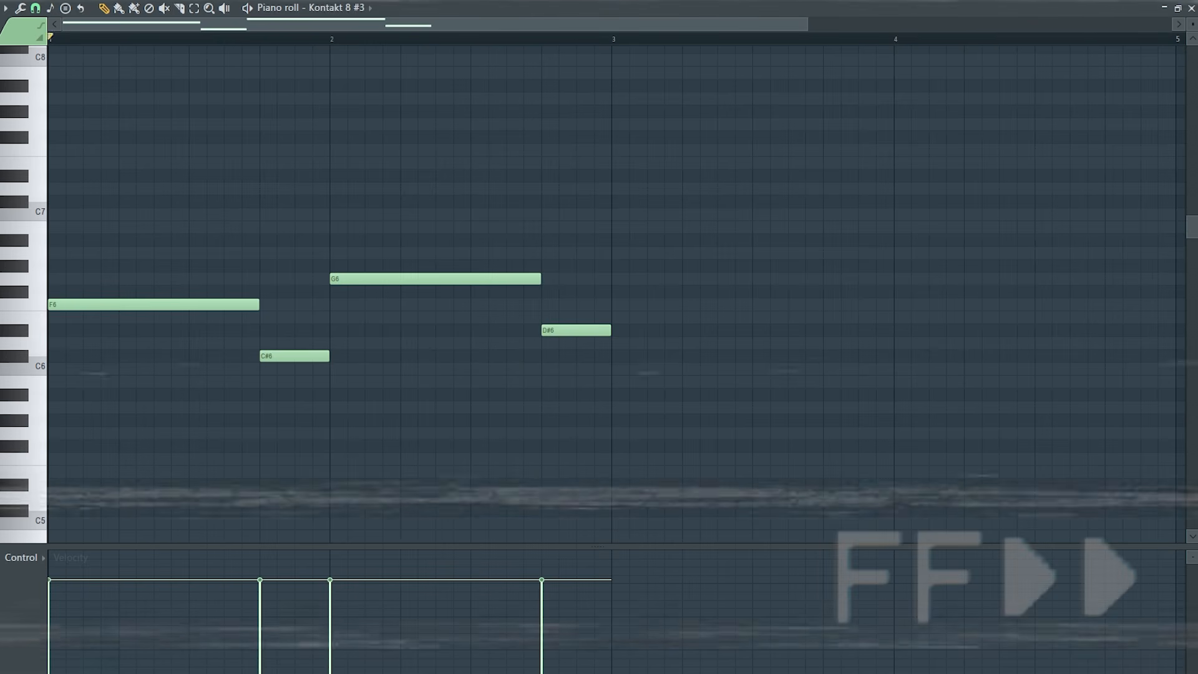
key(space)
Extend the melody through bars 3 and 4 with F6, C7, A#6 and G6, alternating three-beat and one-beat lengths.
click(616, 305)
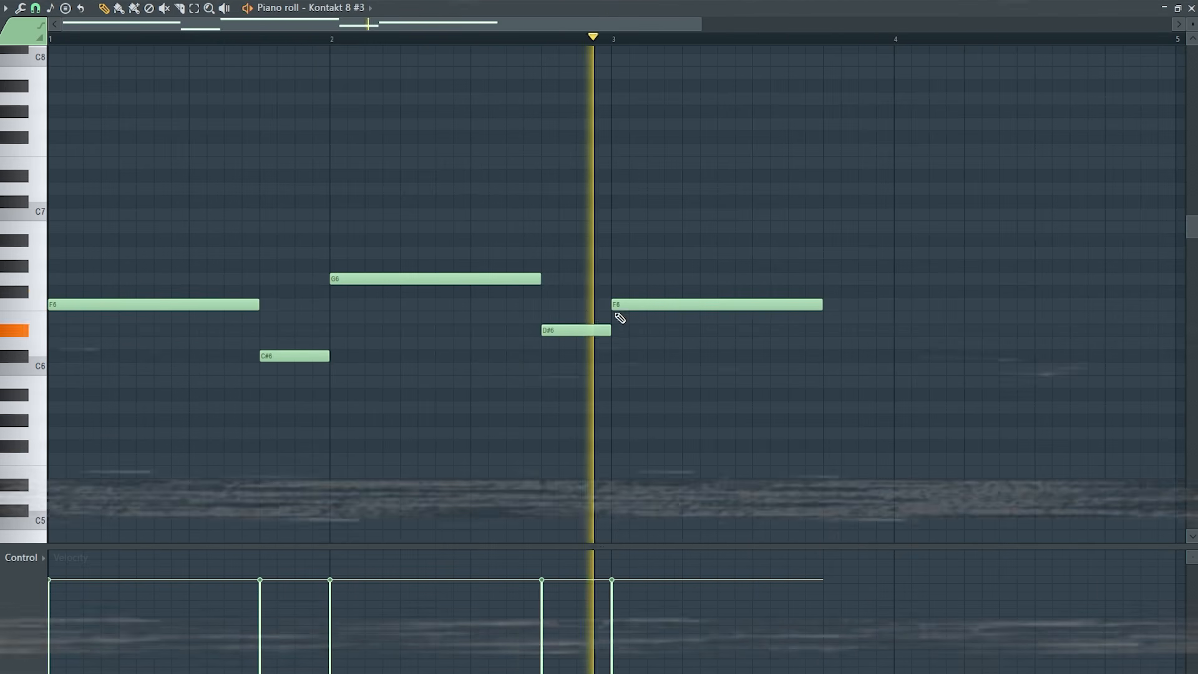
key(space)
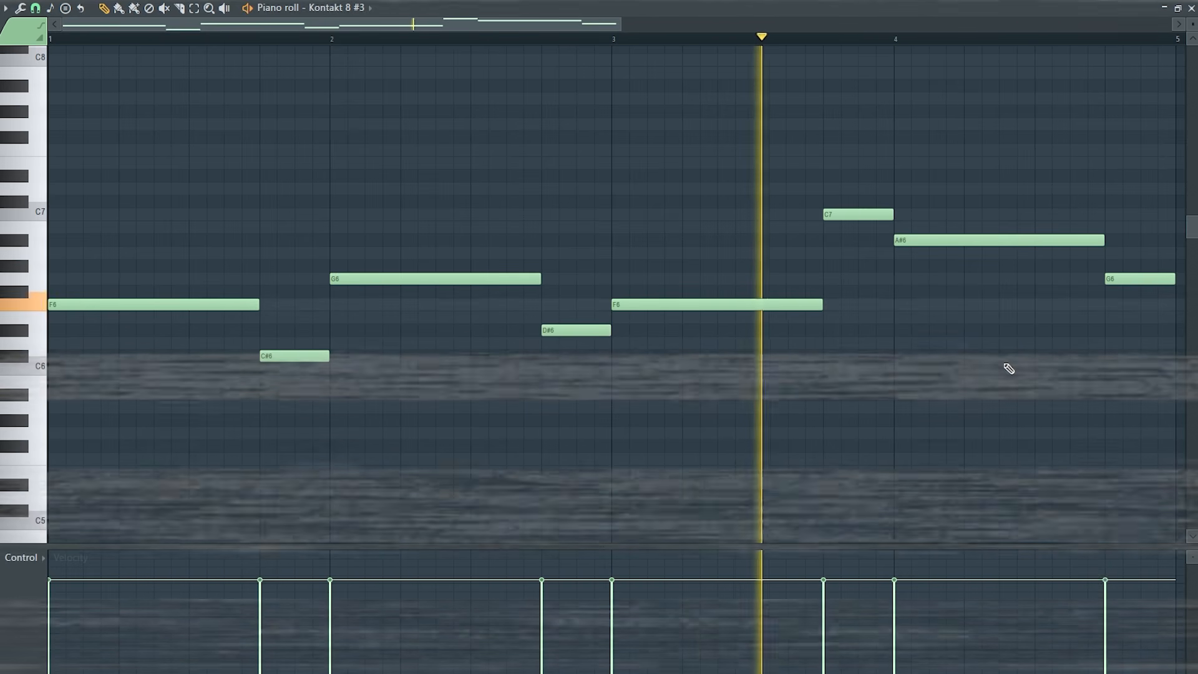
key(space)
Continue the Kontakt 8 #3 melody through bars 5 and 6 with three-beat F6 and G6 notes, each followed by a one-beat D#6.
drag(616, 29, 1179, 33)
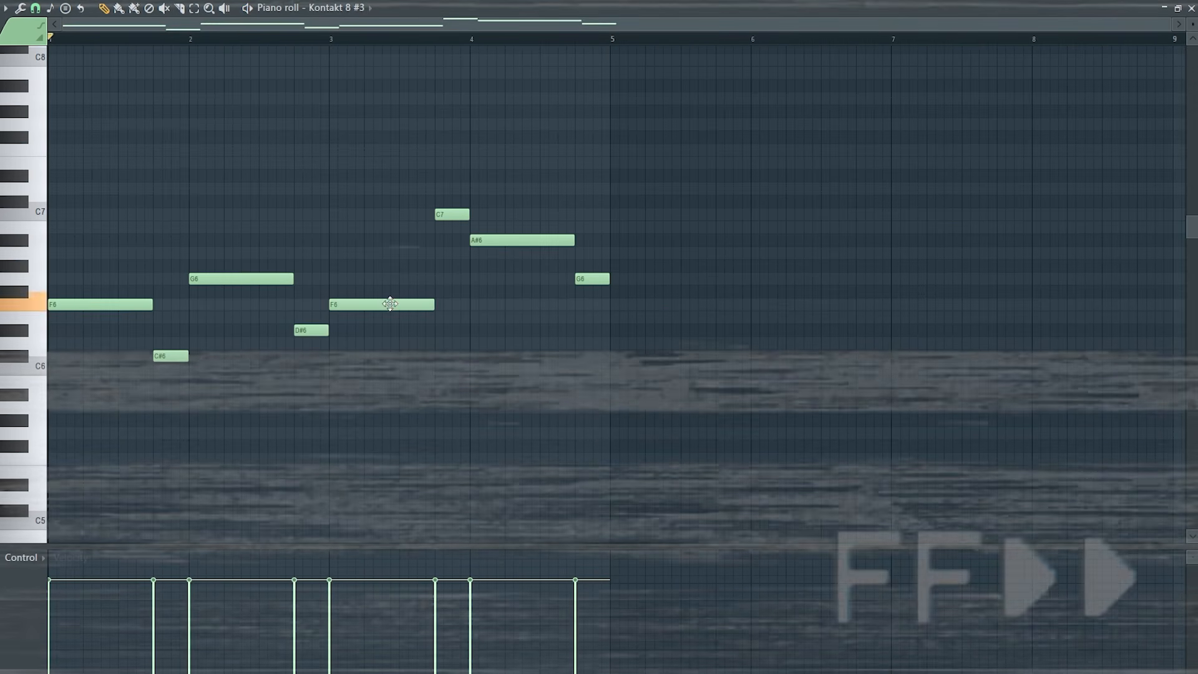
click(613, 305)
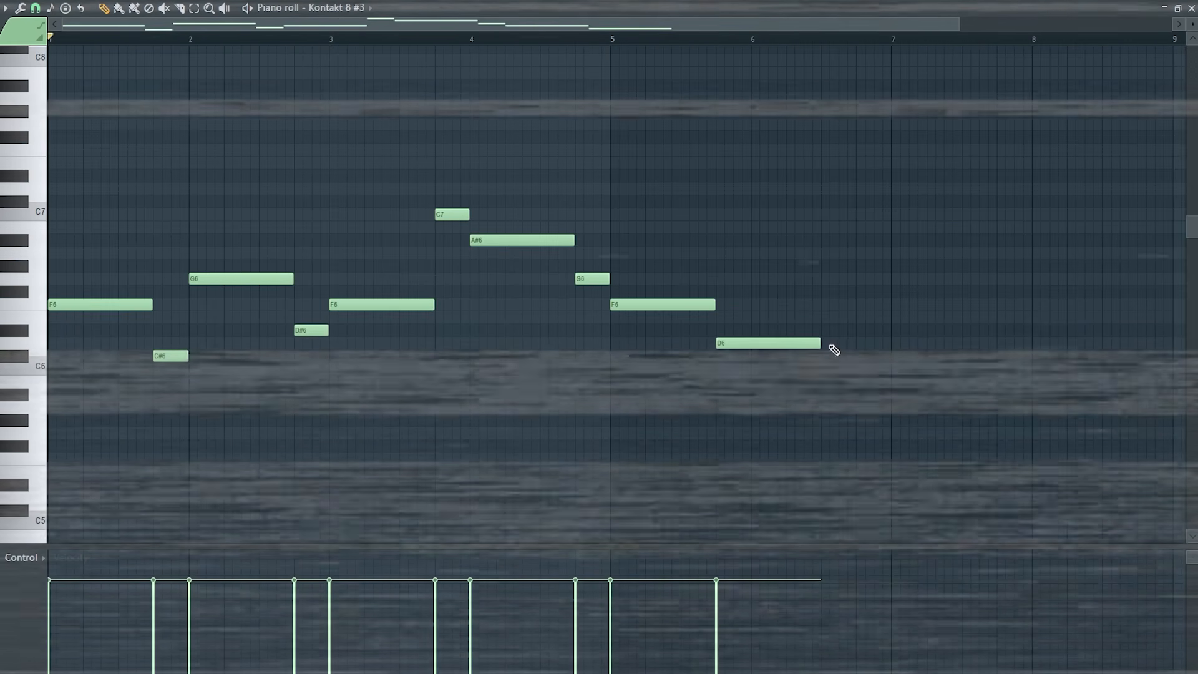
drag(733, 333, 733, 329)
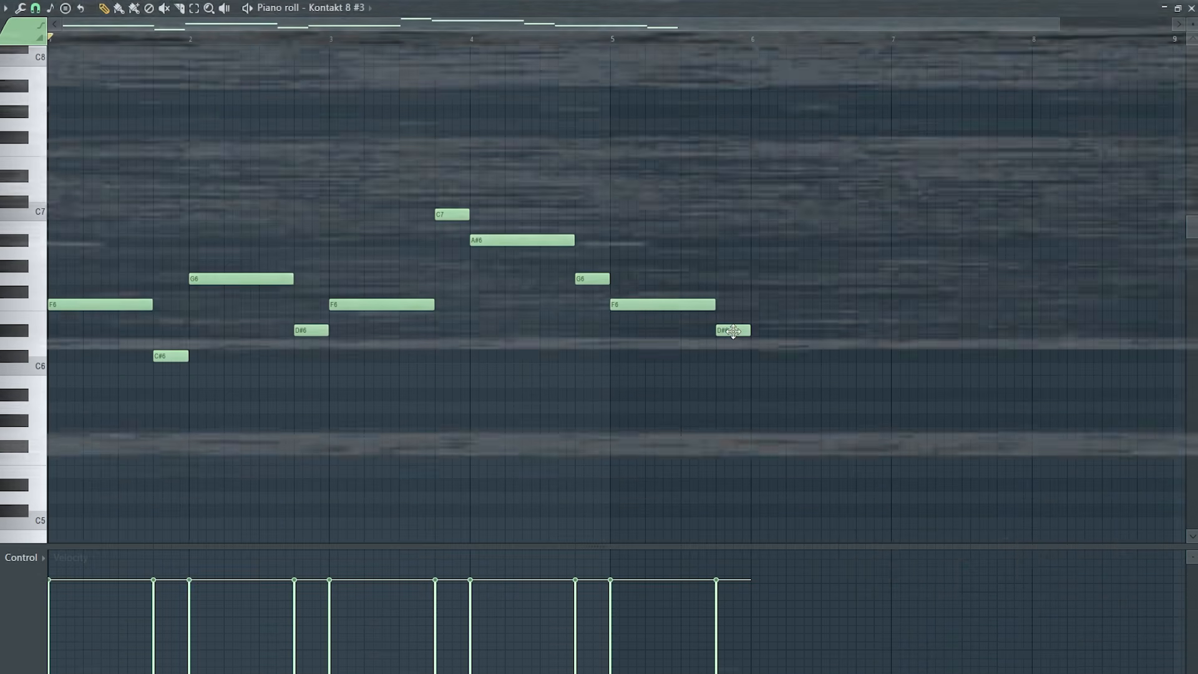
click(748, 253)
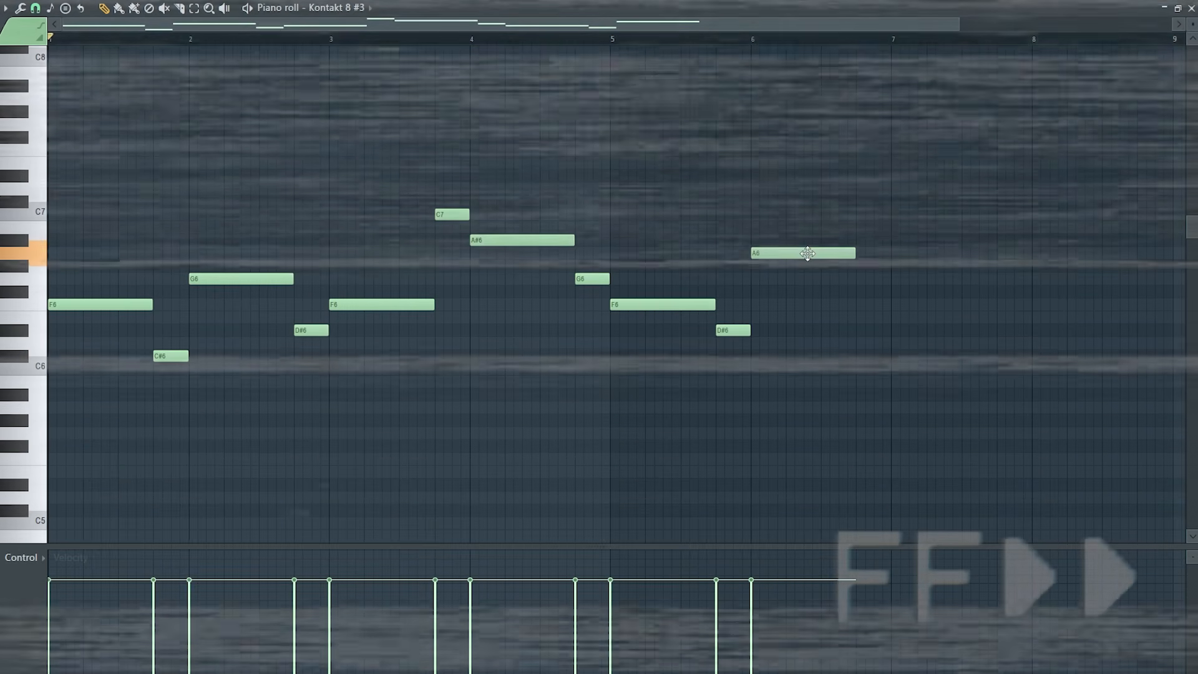
drag(746, 254, 748, 279)
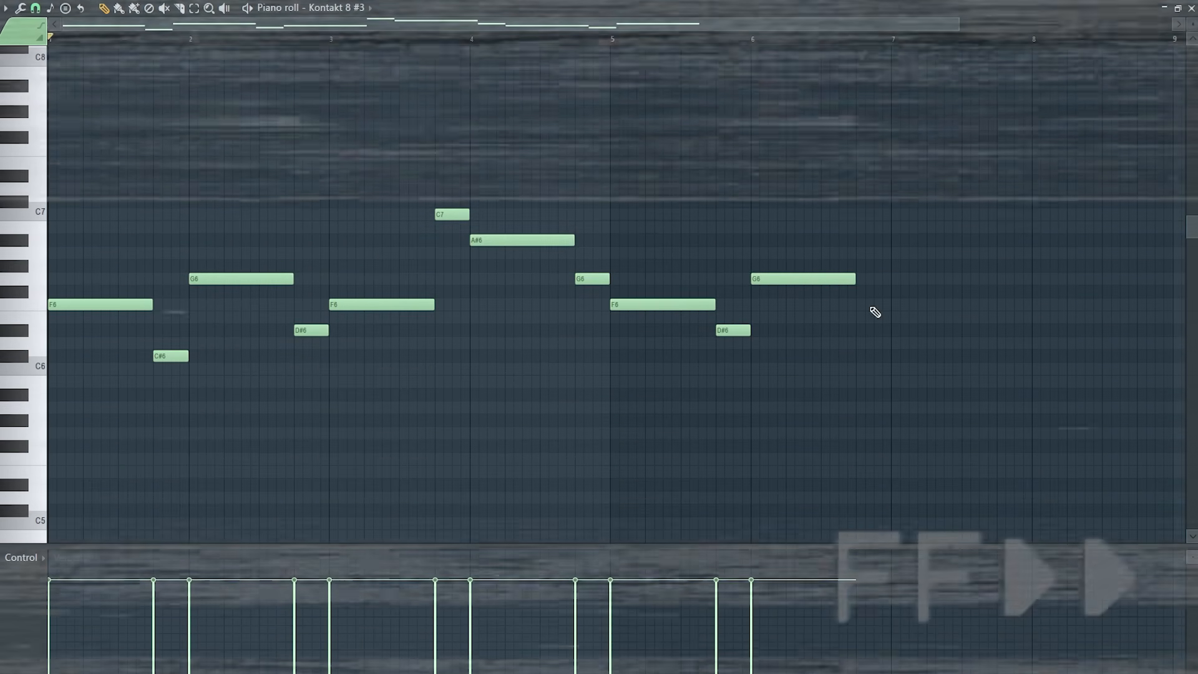
click(877, 330)
Finish the melody with a seven-beat F6 from bar 7 and a closing one-beat D#6, and play it from the start.
click(903, 304)
drag(924, 304, 1136, 305)
click(612, 40)
key(space)
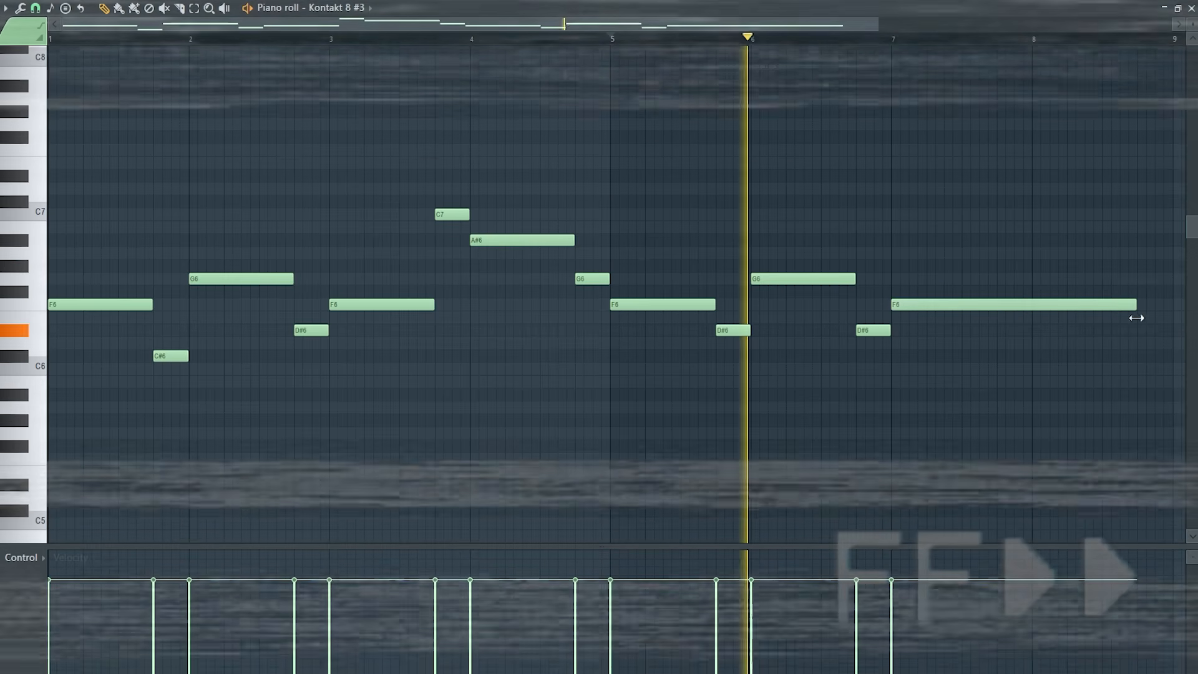
click(1155, 330)
key(space)
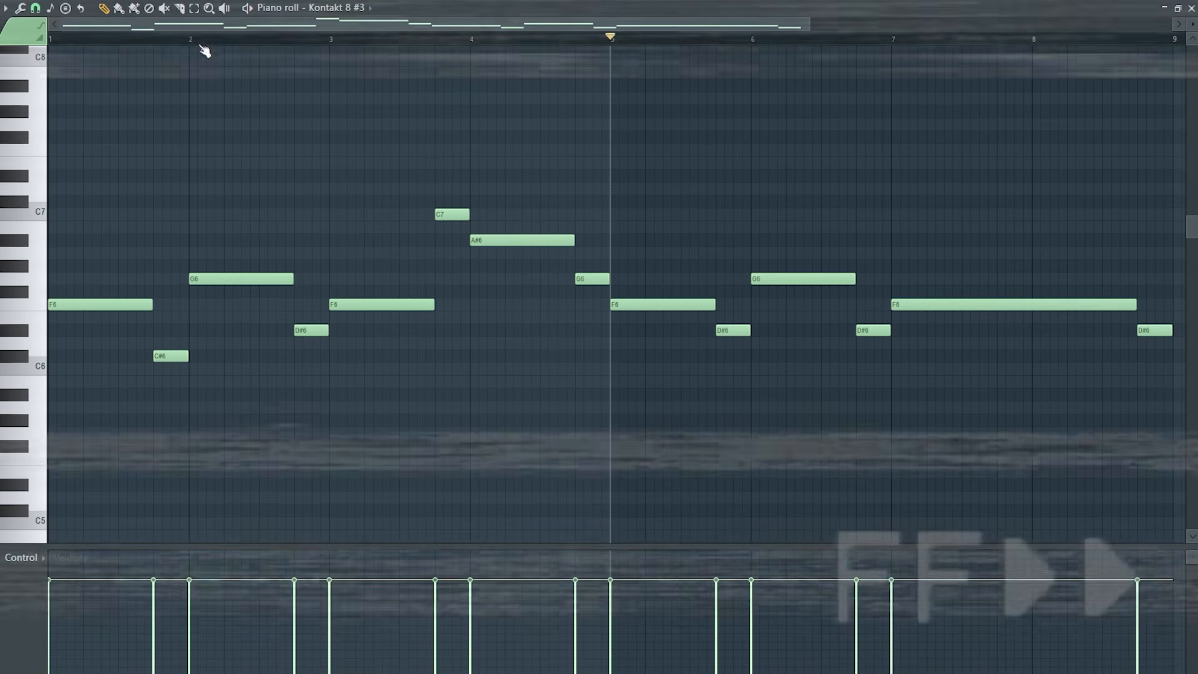
click(51, 40)
key(space)
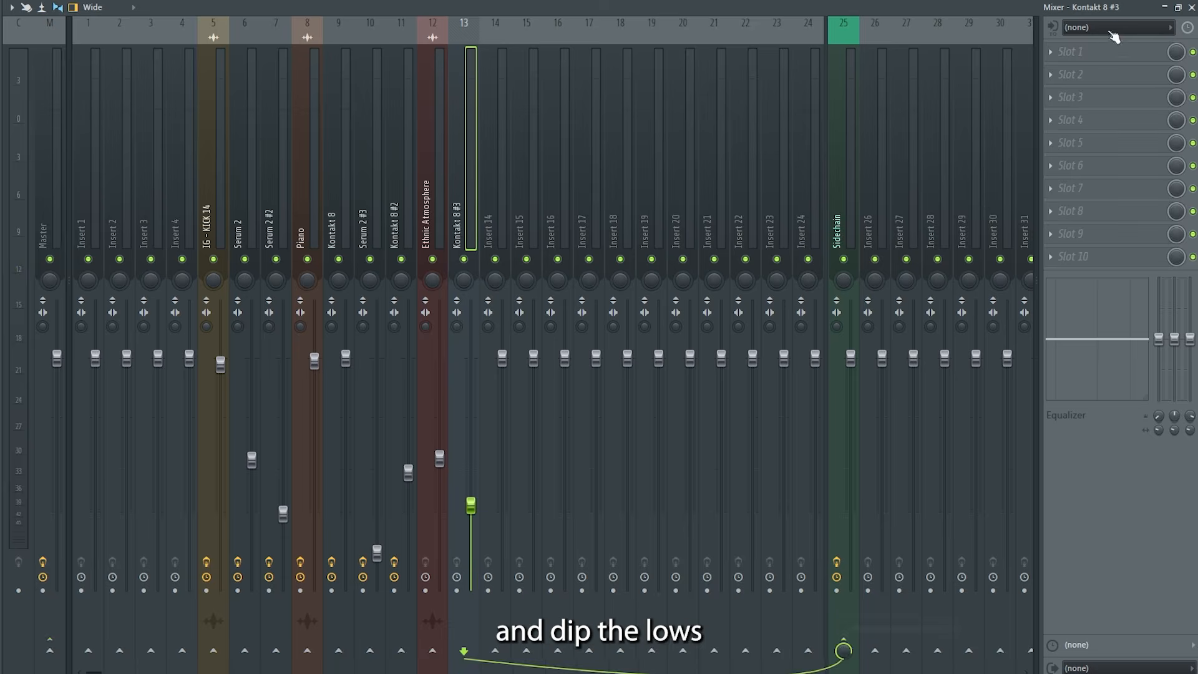
Dip the lows of the Kontakt 8 #3 mixer channel with band 1 of Fruity parametric EQ 2.
click(1118, 34)
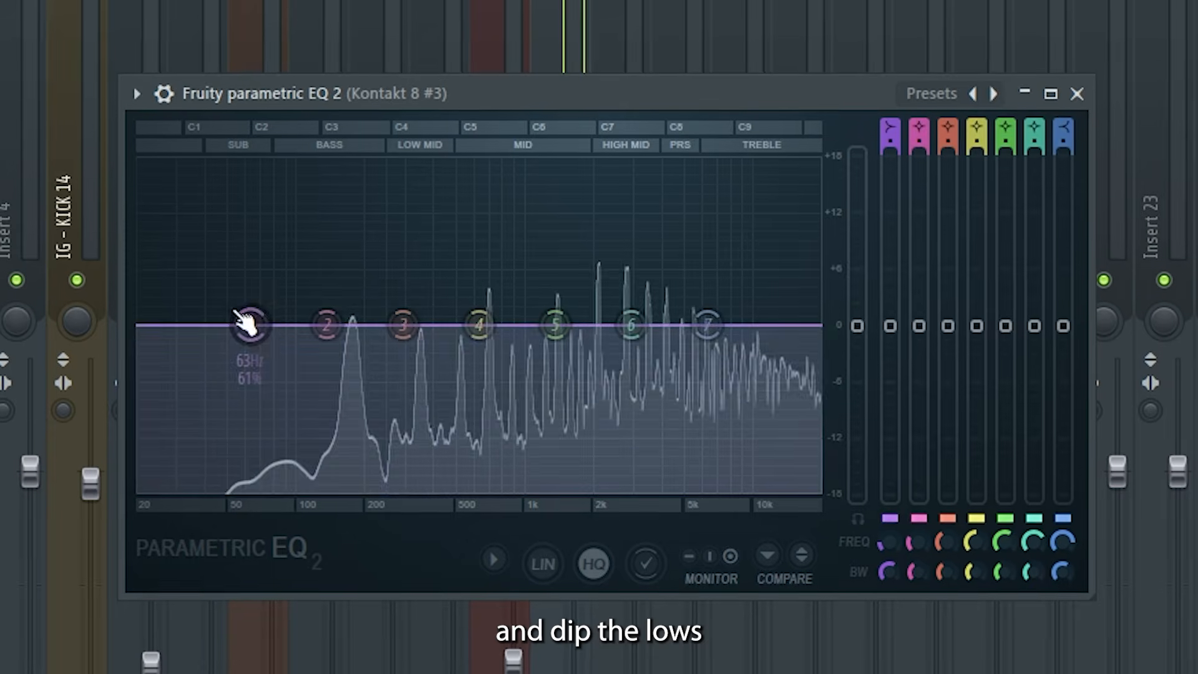
drag(248, 324, 411, 501)
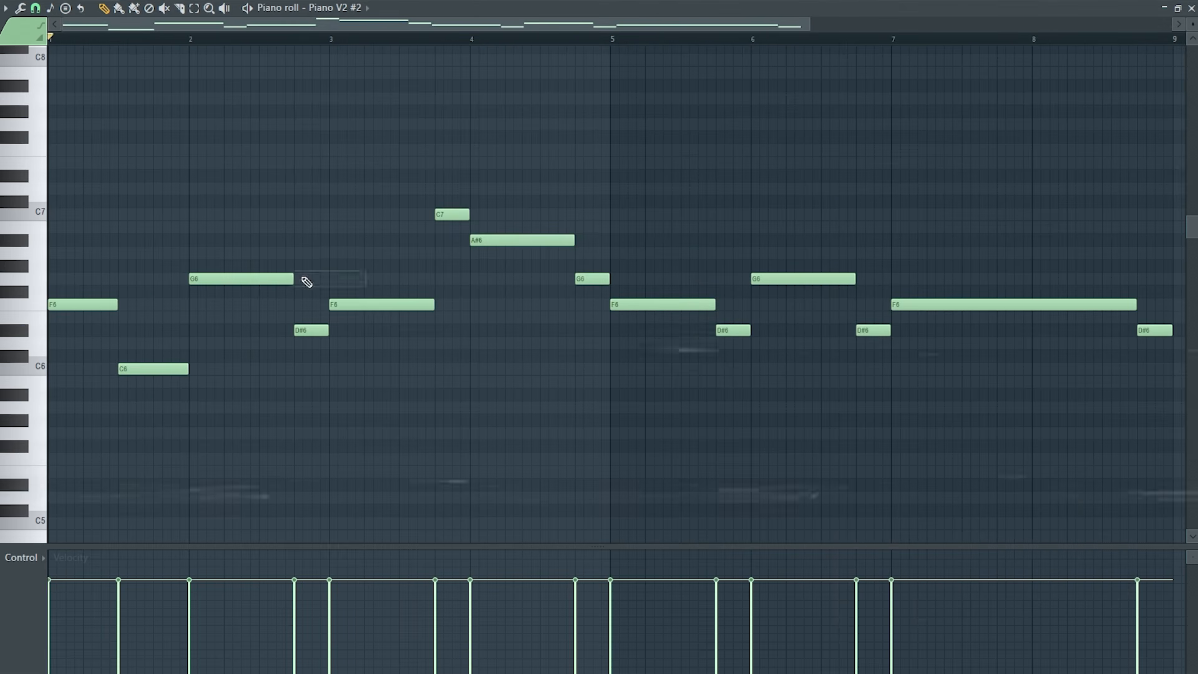
In the Piano V2 #2 melody, make each note in bars 2 and 3 two beats long and let A#6 fill bar 4, replacing G6.
drag(329, 332, 329, 333)
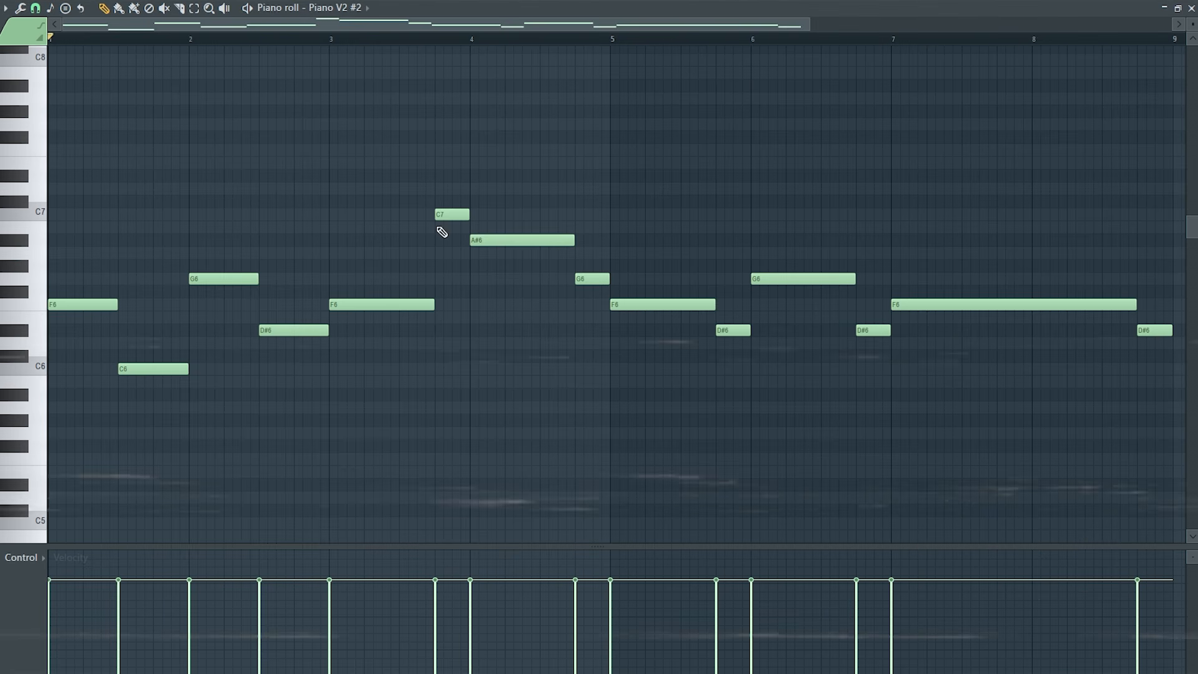
drag(427, 307, 393, 306)
mouse_move(450, 214)
mouse_down()
mouse_move(416, 214)
mouse_move(466, 214)
mouse_up()
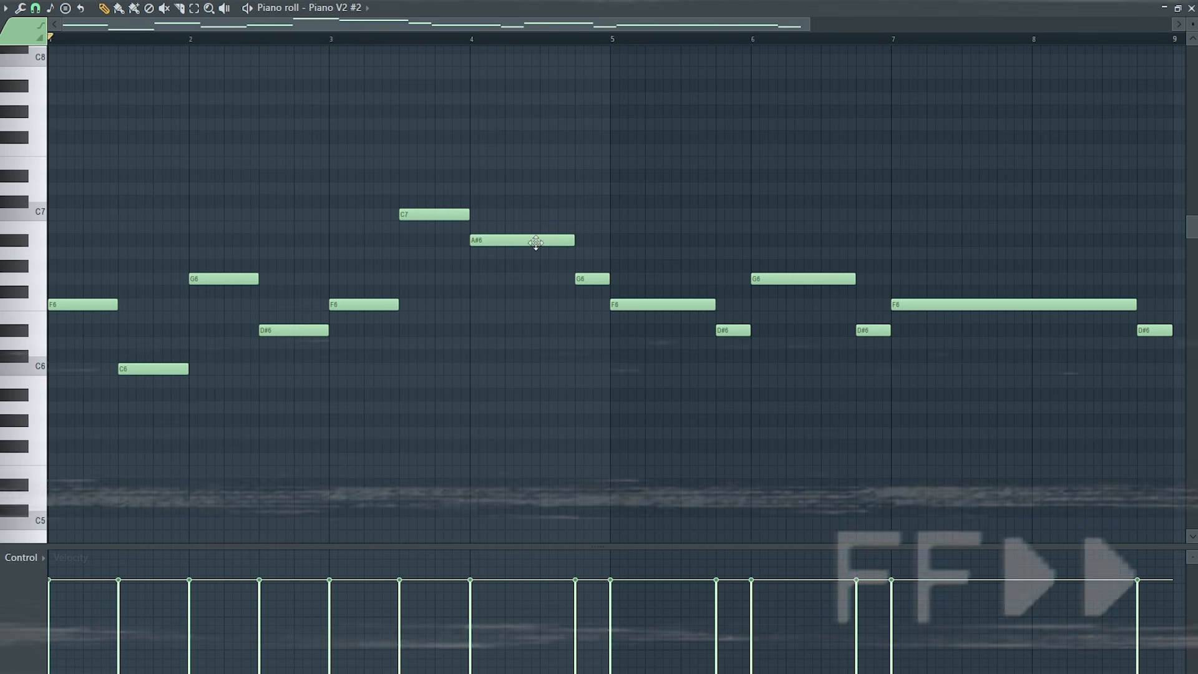
right_click(590, 279)
drag(571, 241, 610, 240)
Simplify bars 5 to 8: F6 through bar 5, two-beat G6 and A#6 in bar 6, F6 through bars 7 and 8, and no D#6 notes.
drag(713, 305, 751, 306)
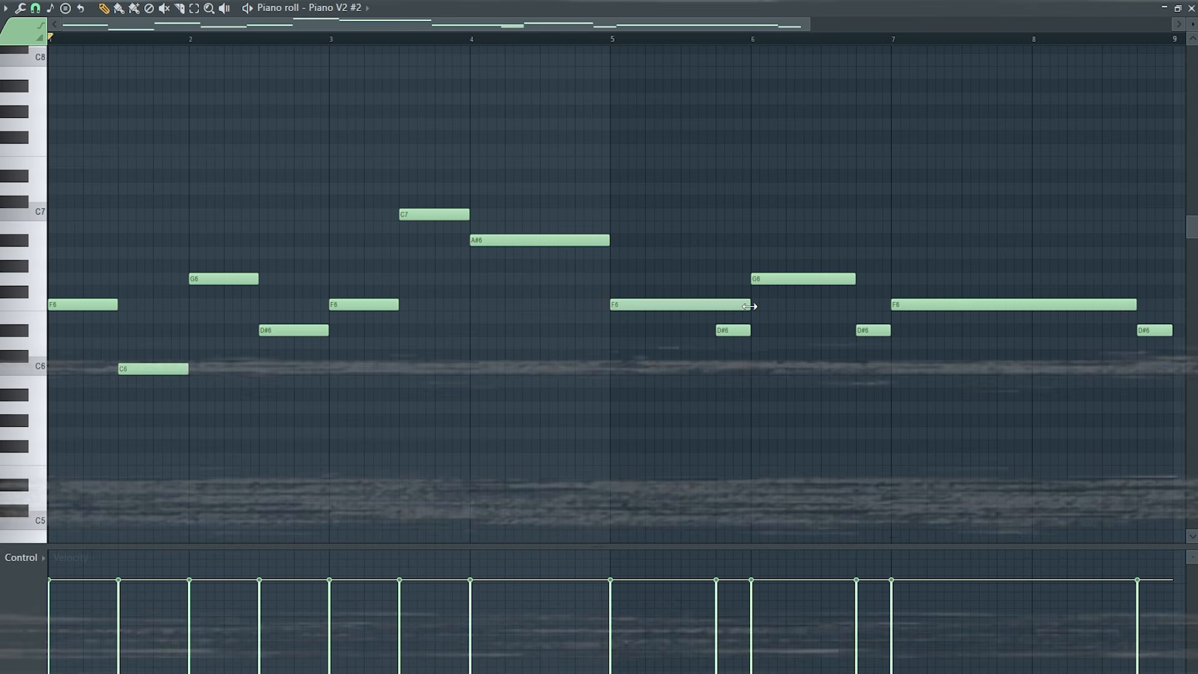
right_click(733, 330)
drag(854, 279, 820, 279)
click(827, 241)
right_click(873, 330)
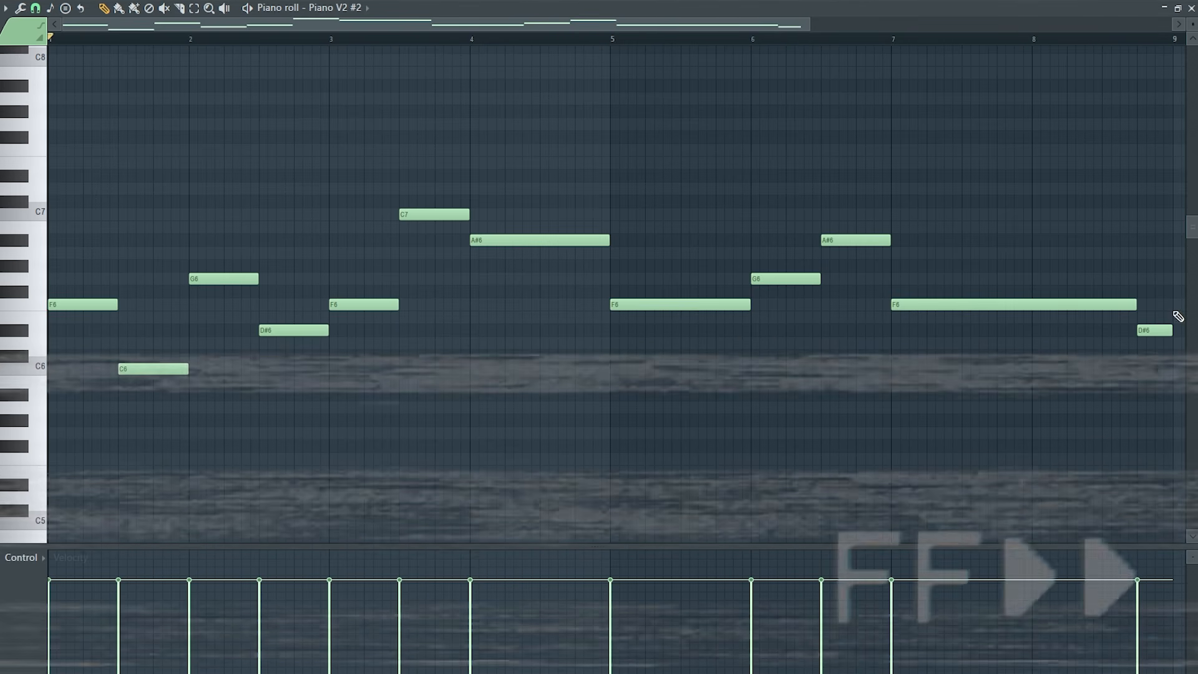
right_click(1154, 329)
drag(1136, 305, 1172, 306)
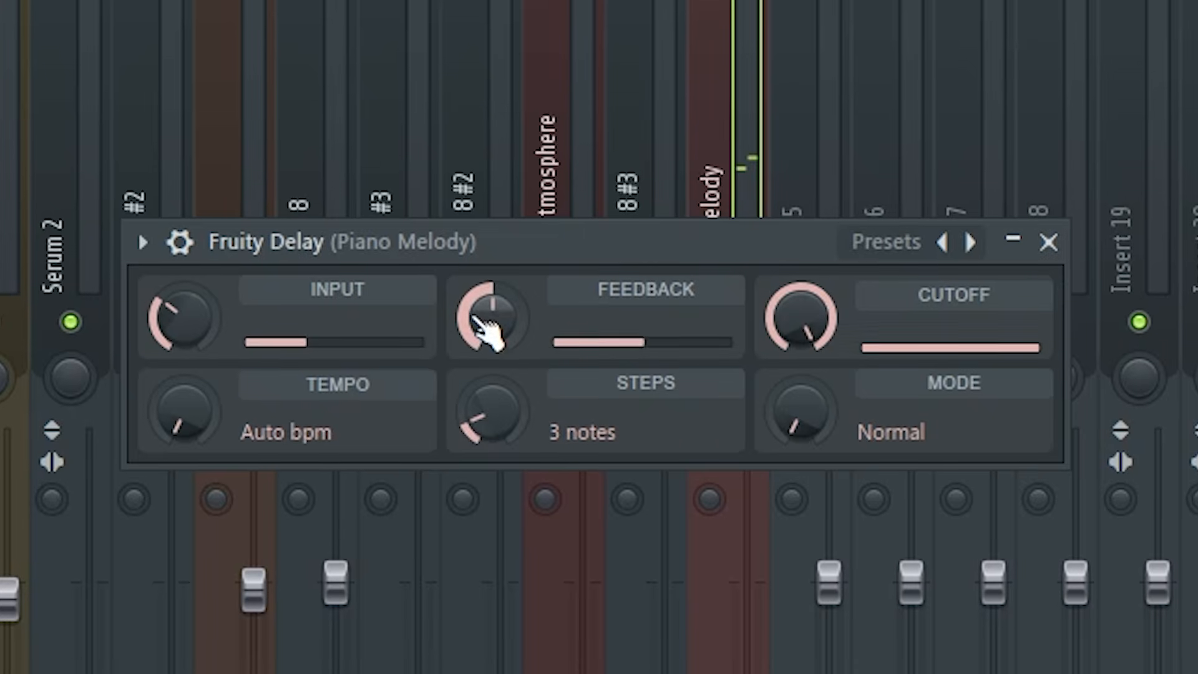
Lower the feedback and input levels of the Fruity Delay on the Piano Melody channel and close it.
drag(476, 318, 476, 340)
drag(175, 321, 175, 332)
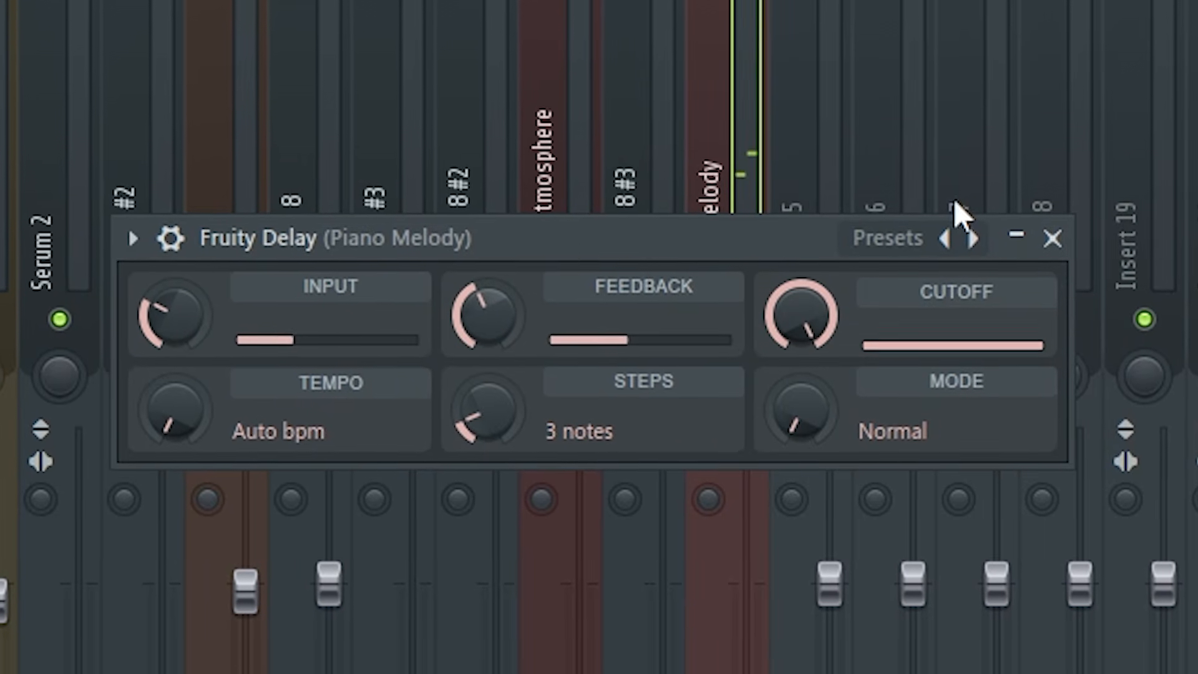
click(1051, 239)
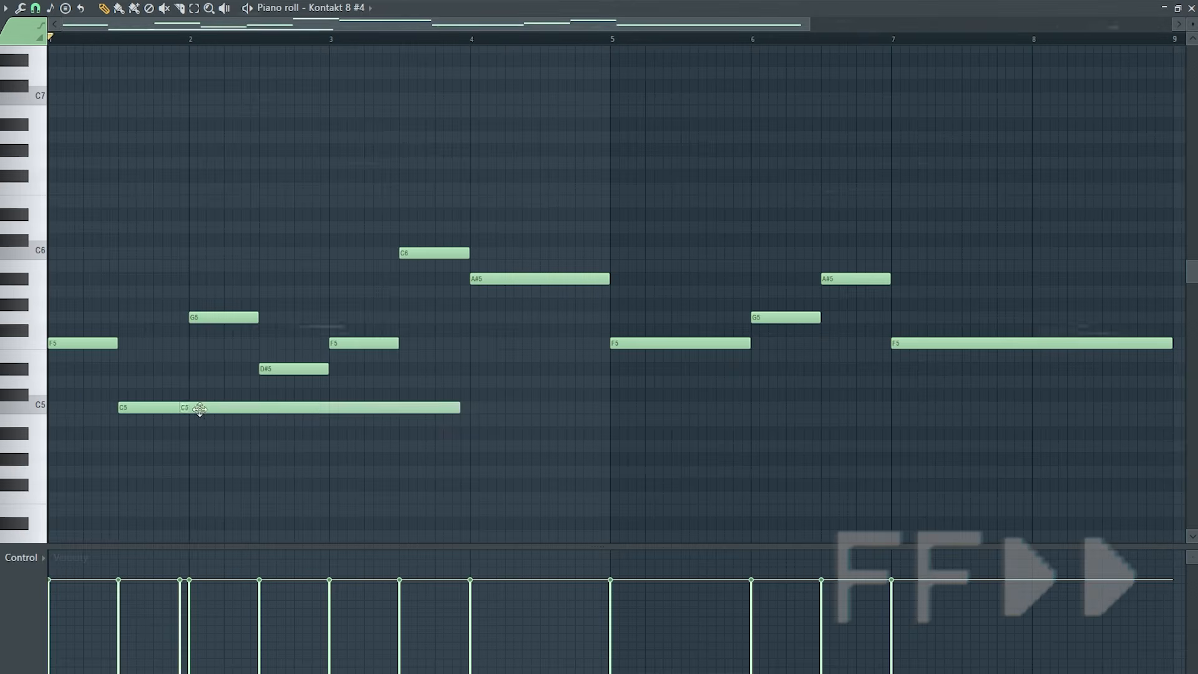
Delete the overlong extra C5 from the Kontakt 8 #4 melody and add a short C#5 near the end of bar 1.
right_click(199, 409)
mouse_move(178, 408)
mouse_down()
mouse_move(155, 410)
mouse_move(168, 399)
mouse_up()
click(158, 396)
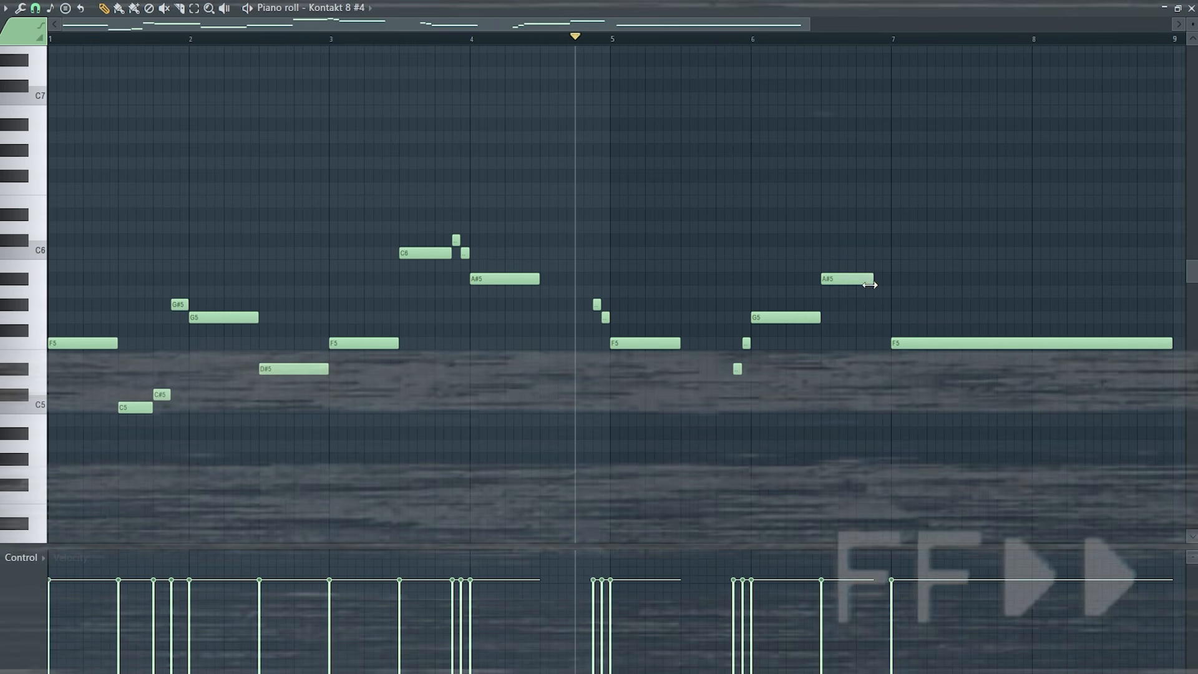
Add short G5 and D#5 passing notes at the end of bar 6 and shorten the final F5 to one bar.
click(879, 317)
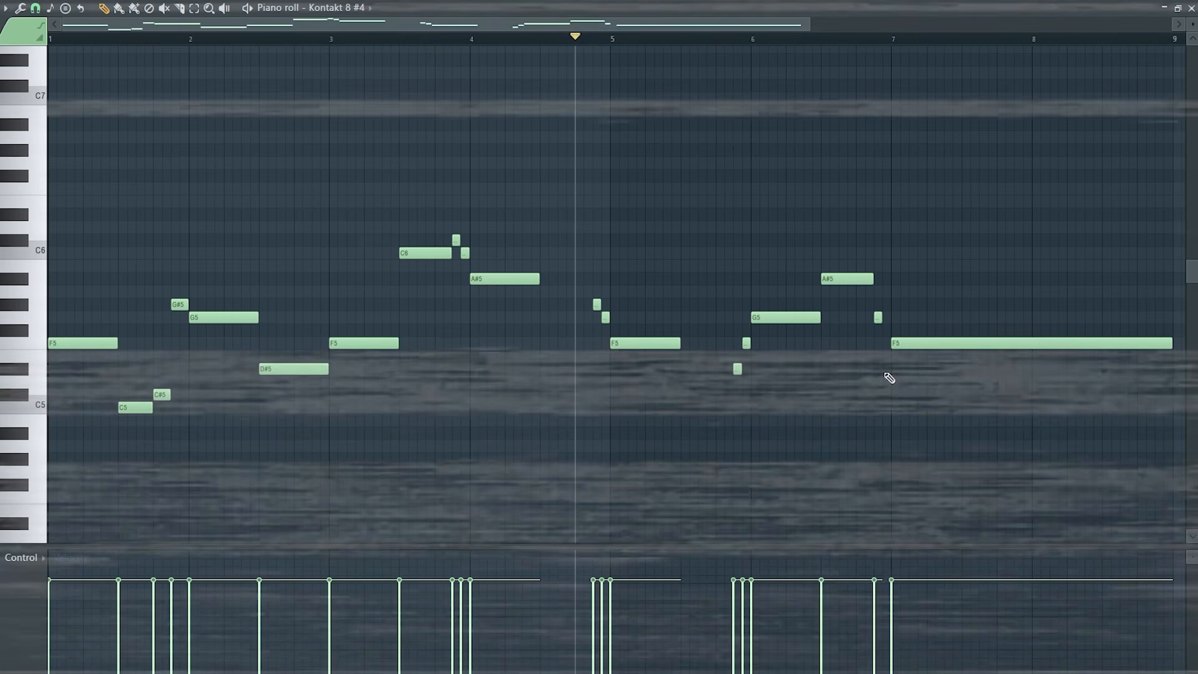
drag(1036, 358, 1026, 358)
key(space)
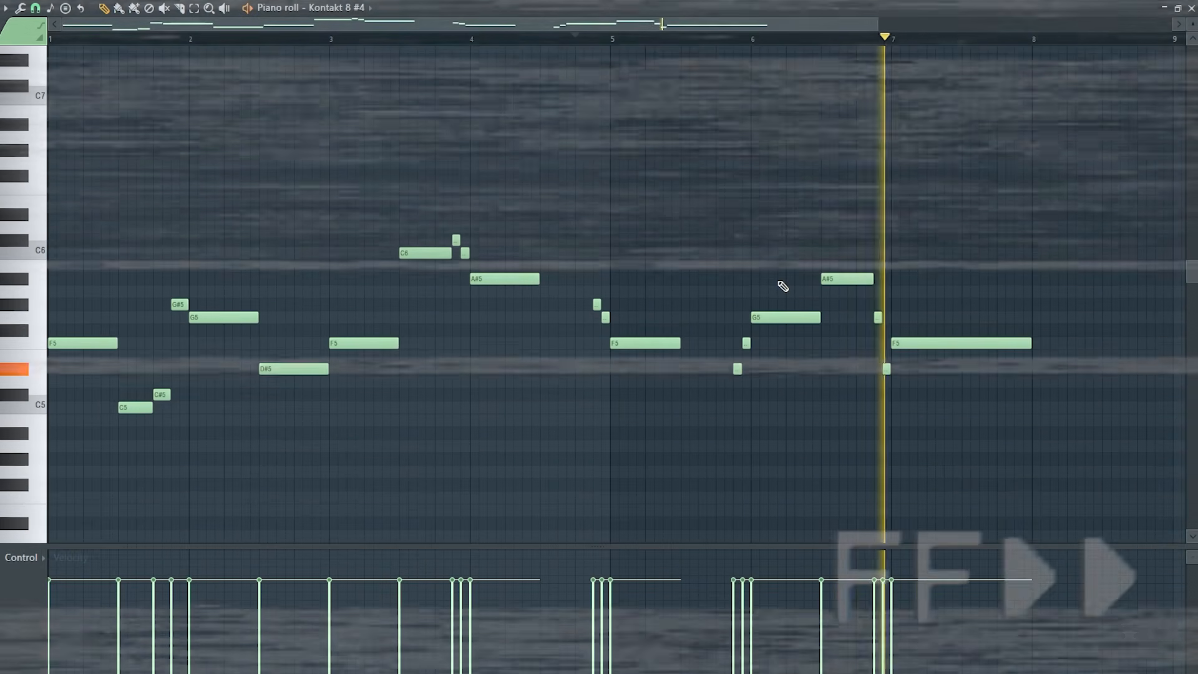
key(space)
Play the finished Kontakt 8 #4 melody from the start.
click(59, 44)
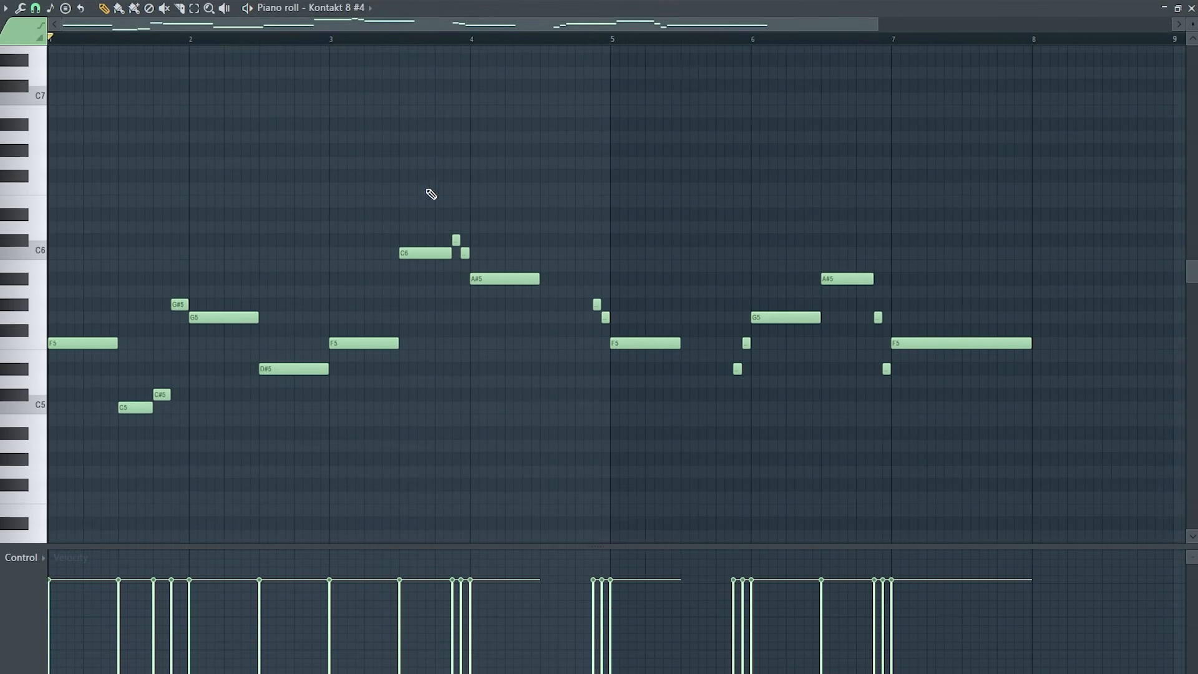
key(space)
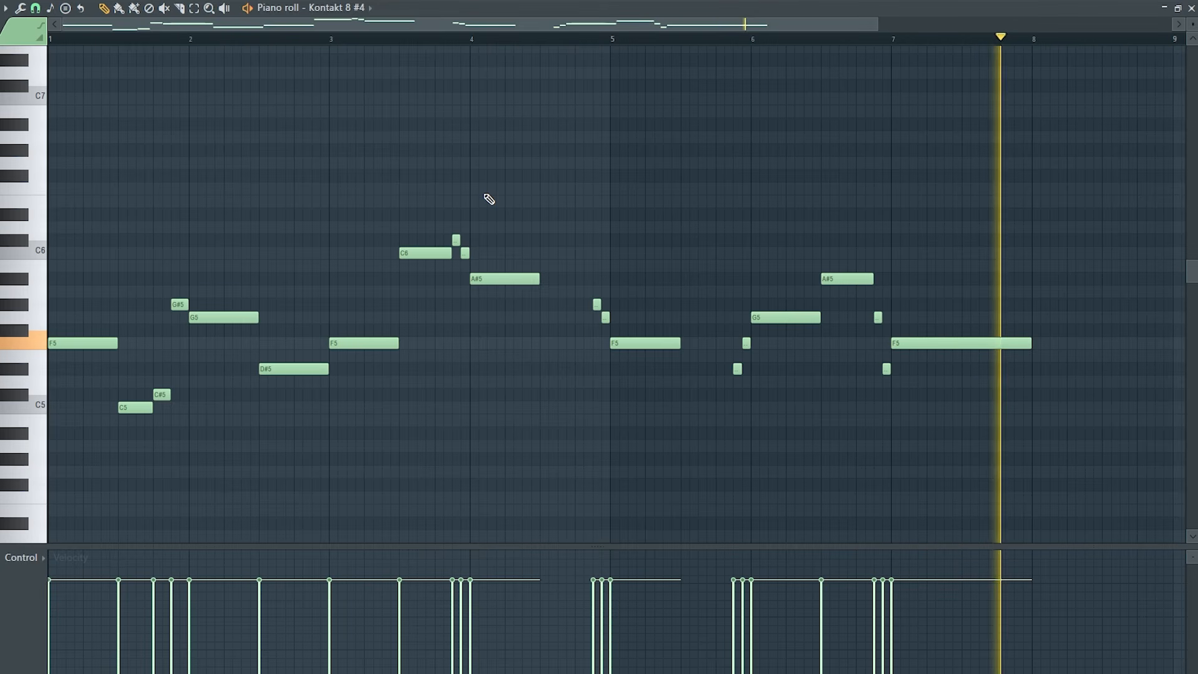
key(space)
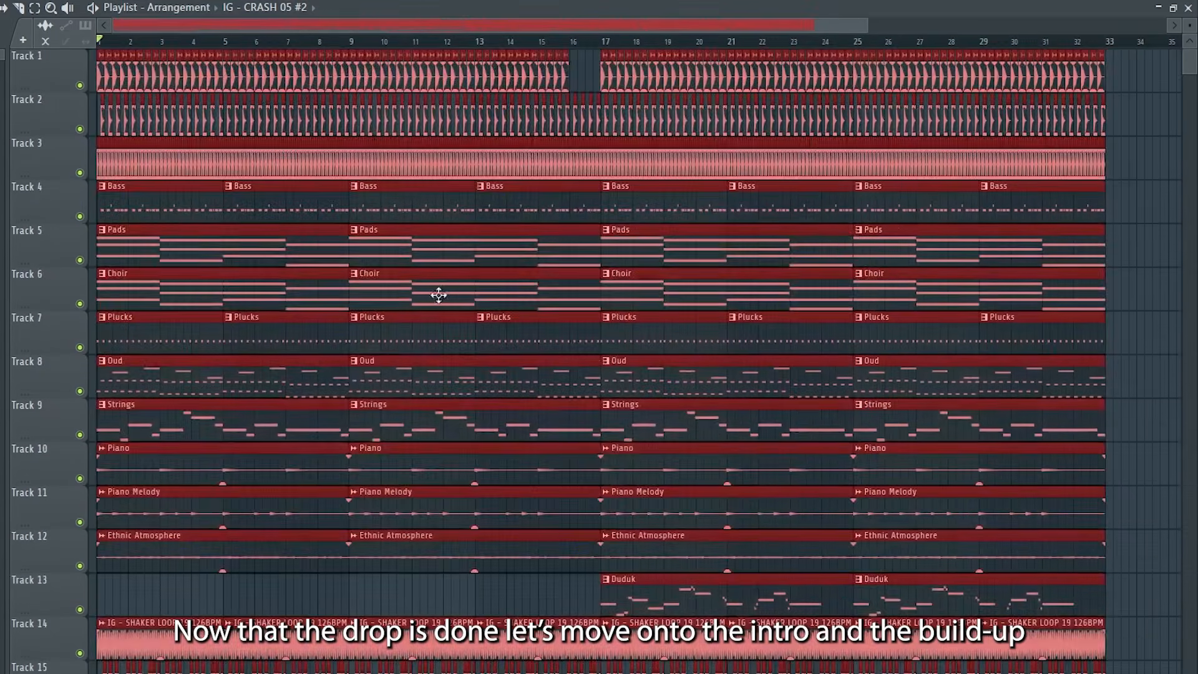
Move the whole drop arrangement so it starts at bar 25.
drag(165, 289, 908, 294)
scroll(897, 292, up, 5)
ctrl+click(583, 329)
scroll(583, 329, down, 5)
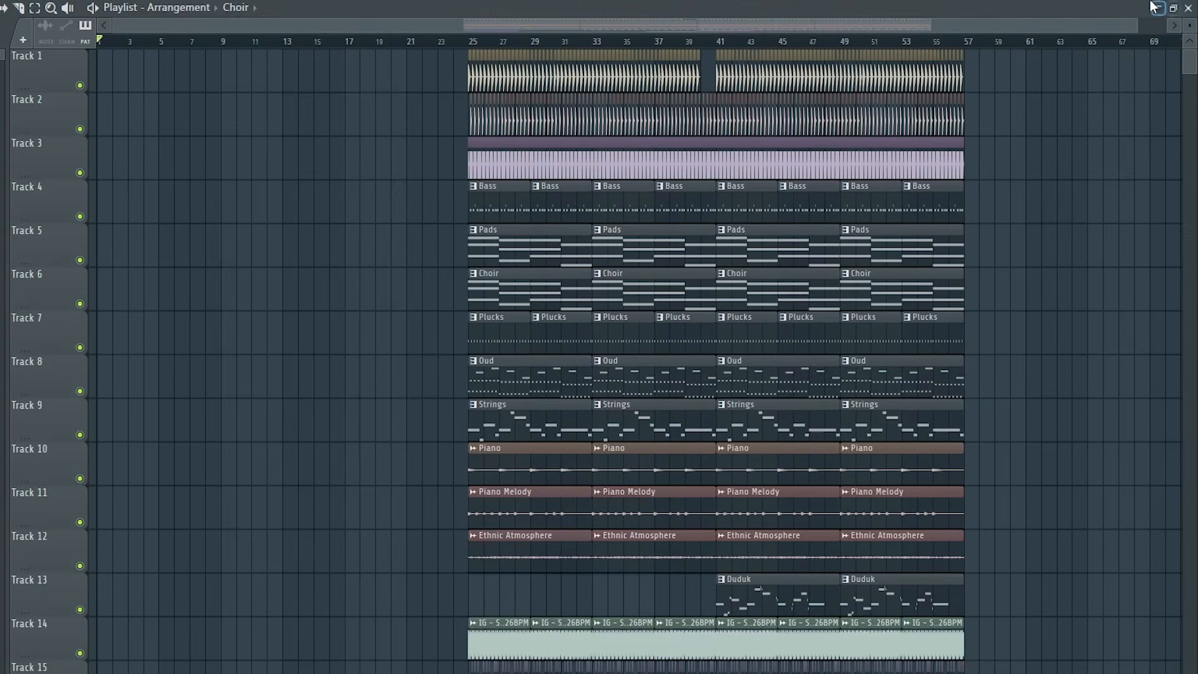
Copy the kick, Track 15 percussion and pads from the drop to bar 1, with the bass and shaker loops entering at bar 9.
drag(1136, 25, 932, 28)
drag(532, 72, 865, 72)
scroll(502, 587, down, 1)
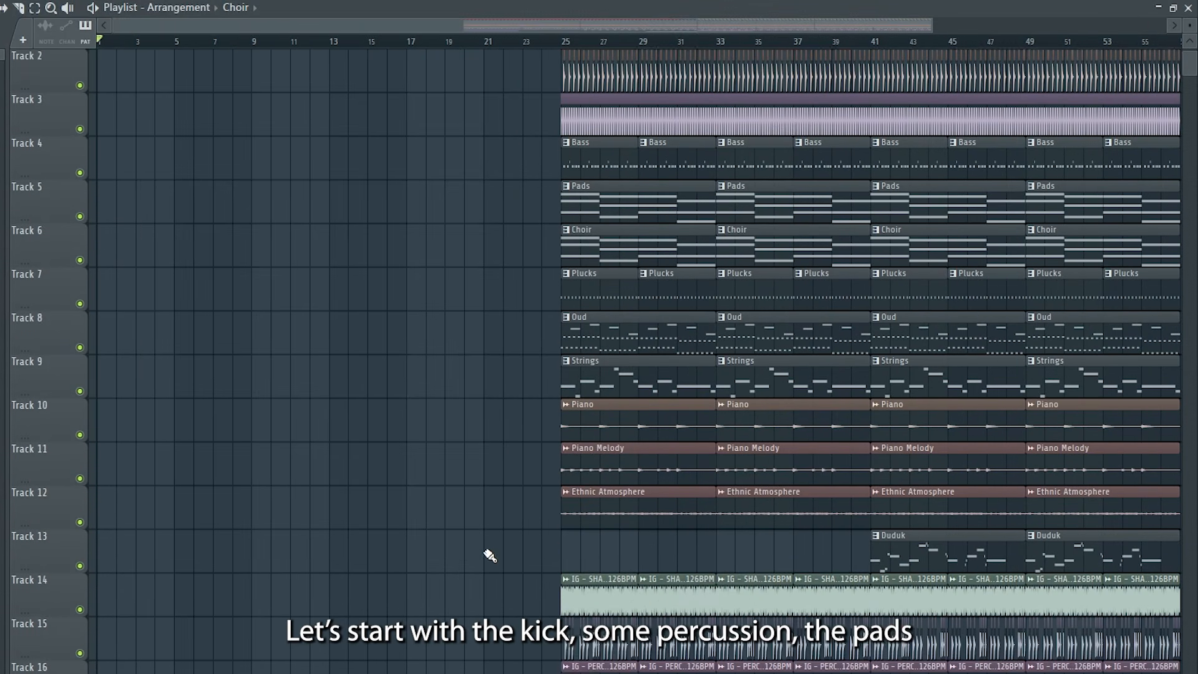
scroll(490, 555, down, 3)
drag(509, 488, 869, 517)
scroll(705, 387, up, 4)
drag(539, 226, 771, 261)
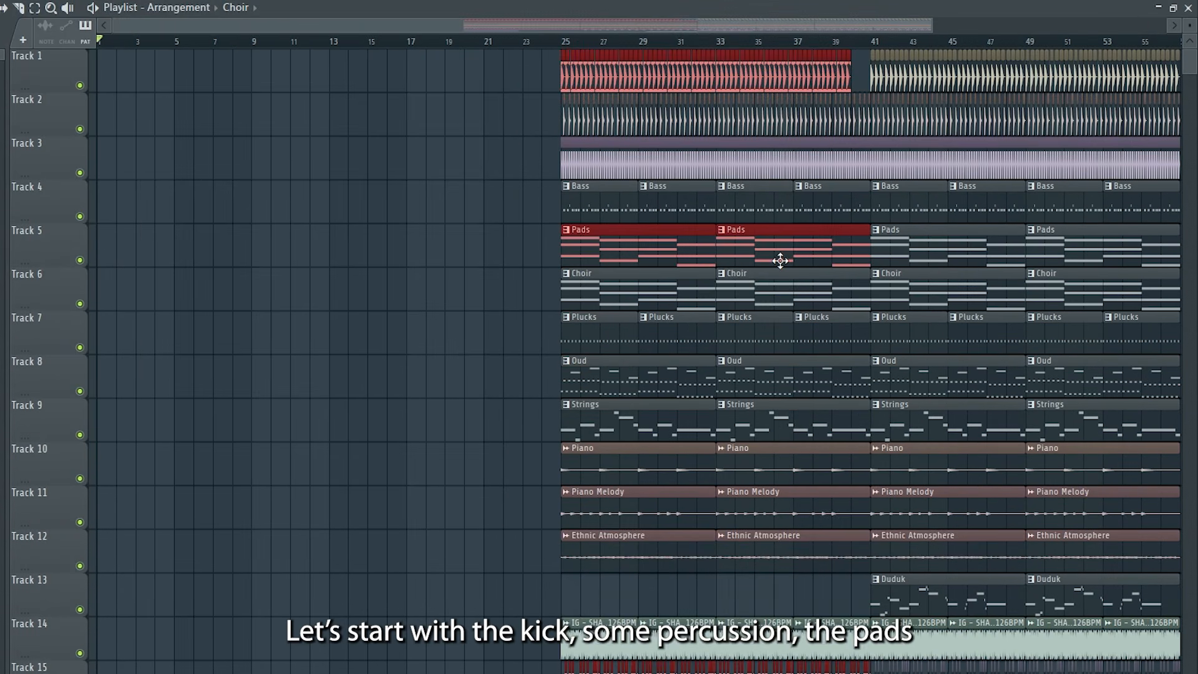
scroll(736, 474, down, 2)
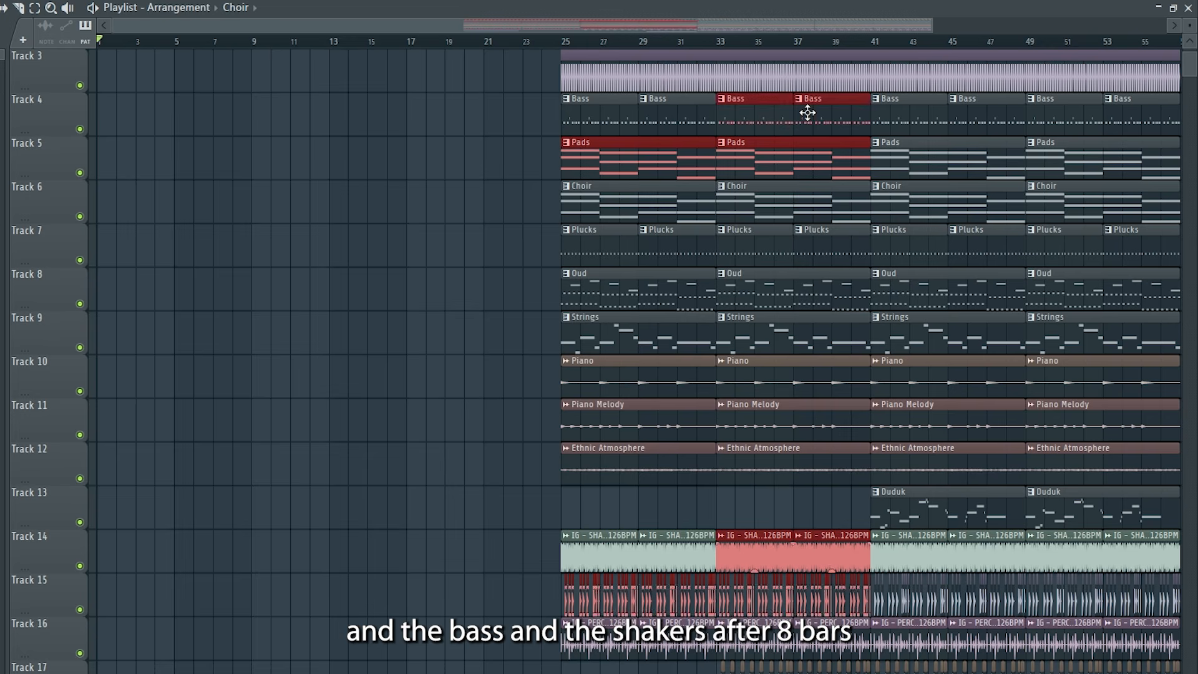
key(ctrl+b)
drag(875, 151, 103, 151)
scroll(244, 332, up, 2)
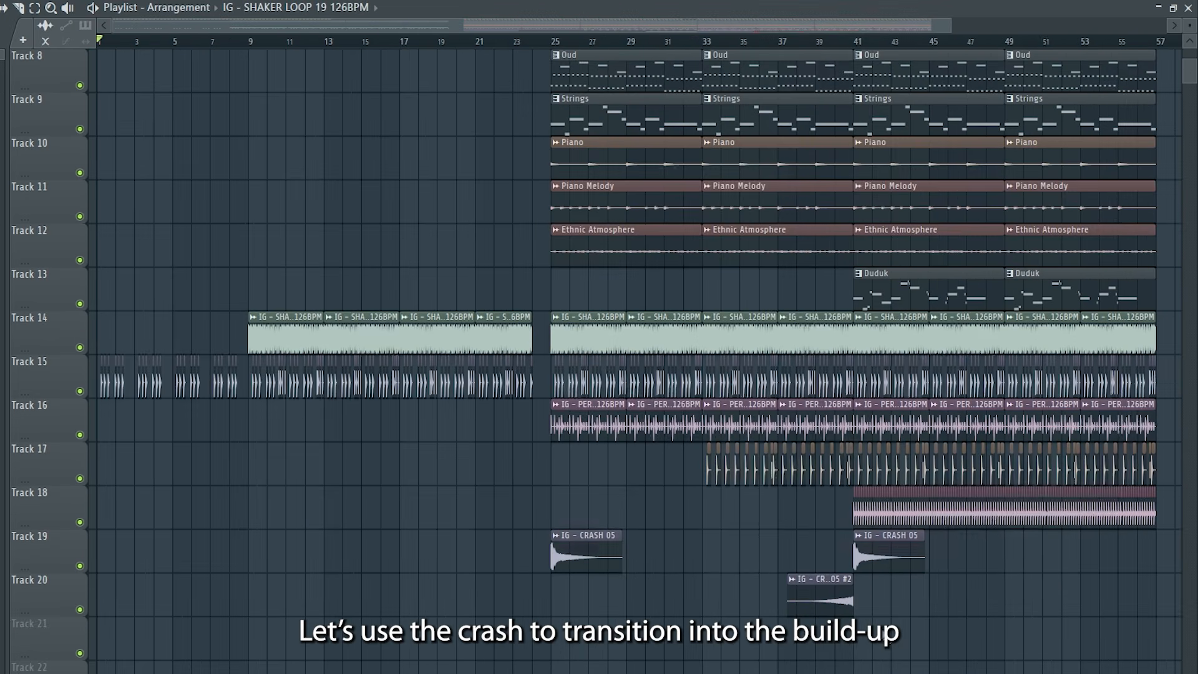
Copy the crash and reversed crash clips on Tracks 19 and 20 so that they meet at bar 17.
drag(823, 599, 890, 561)
drag(1047, 558, 442, 559)
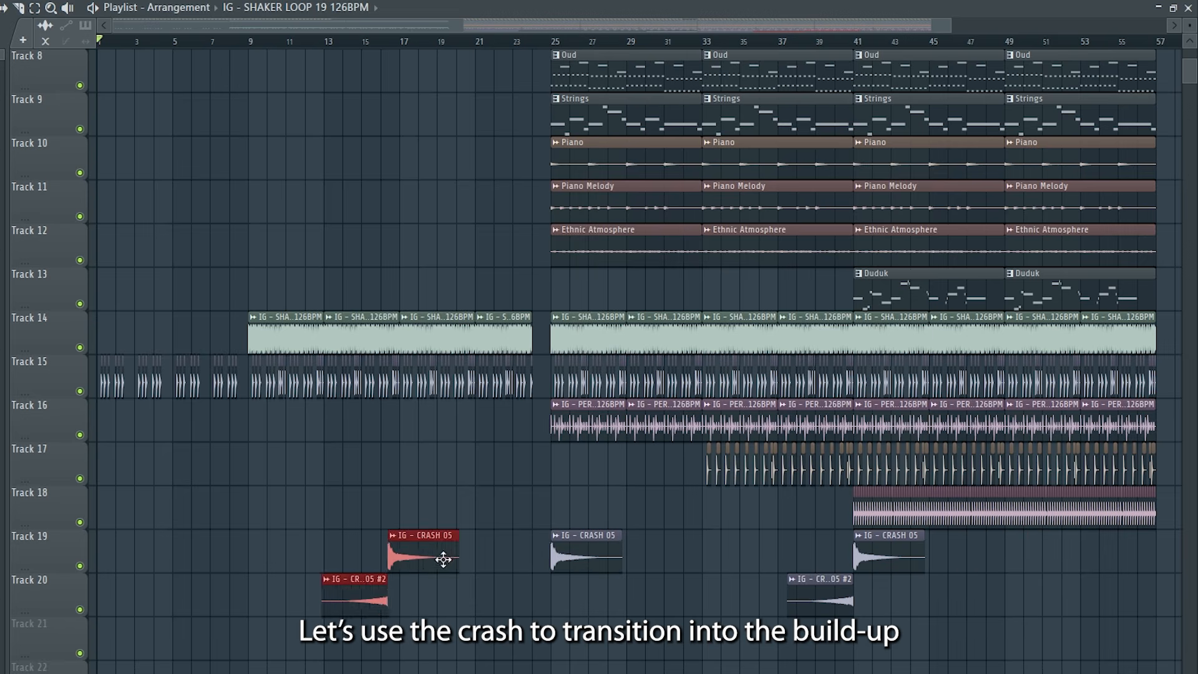
scroll(405, 559, down, 5)
ctrl+scroll(374, 470, up, 8)
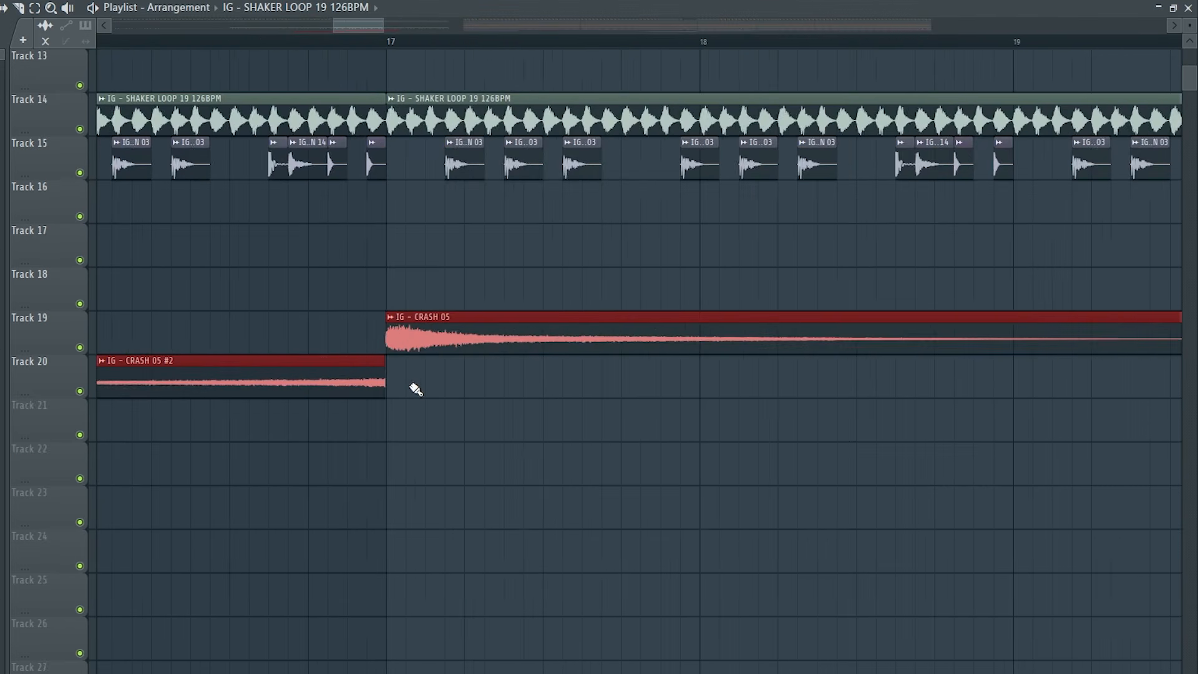
ctrl+scroll(386, 337, down, 5)
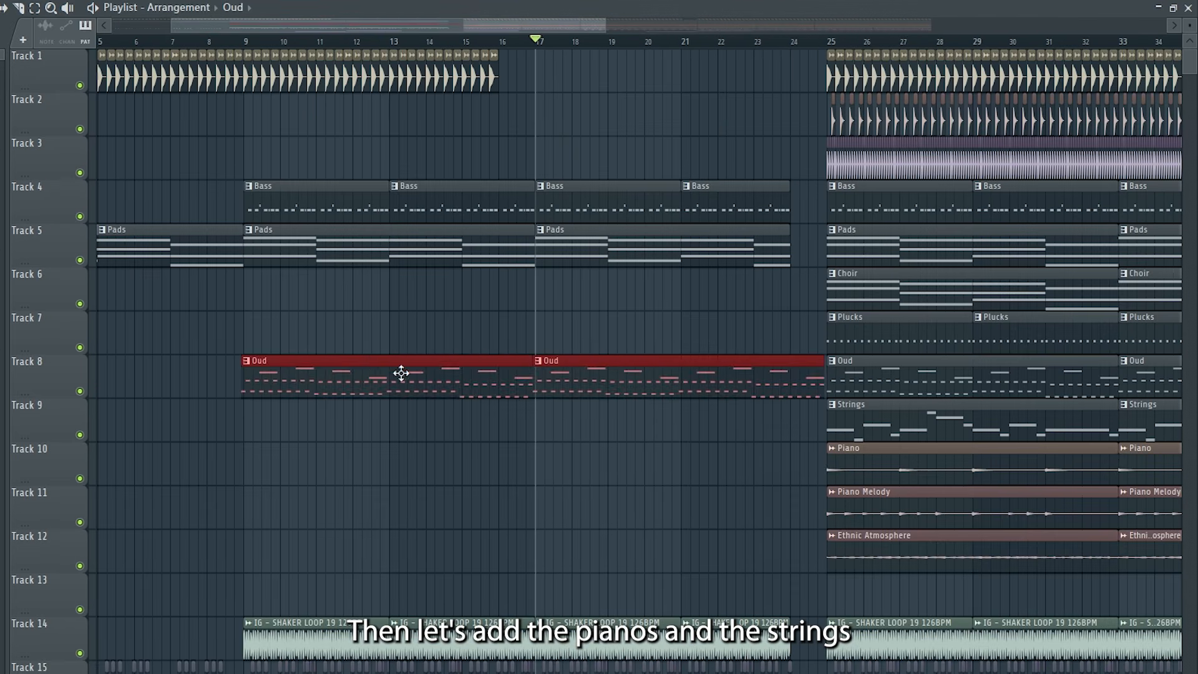
Add the Piano, Piano Melody and Strings clips to the build-up from bar 17.
click(538, 480)
click(539, 515)
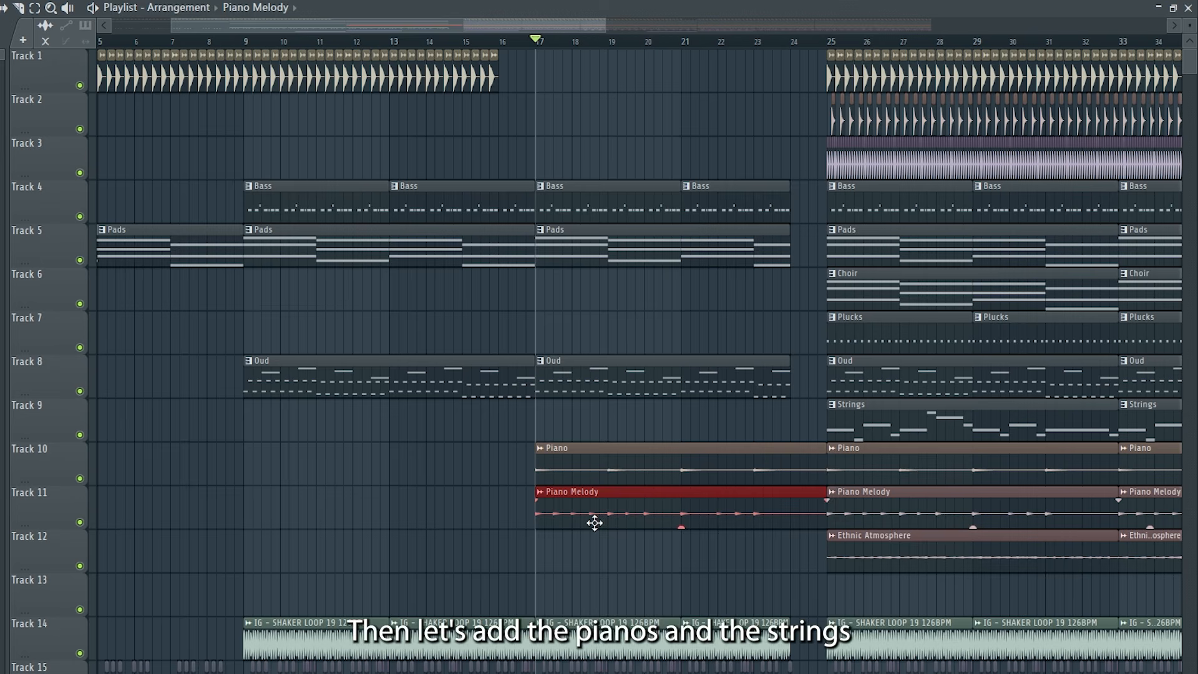
click(537, 300)
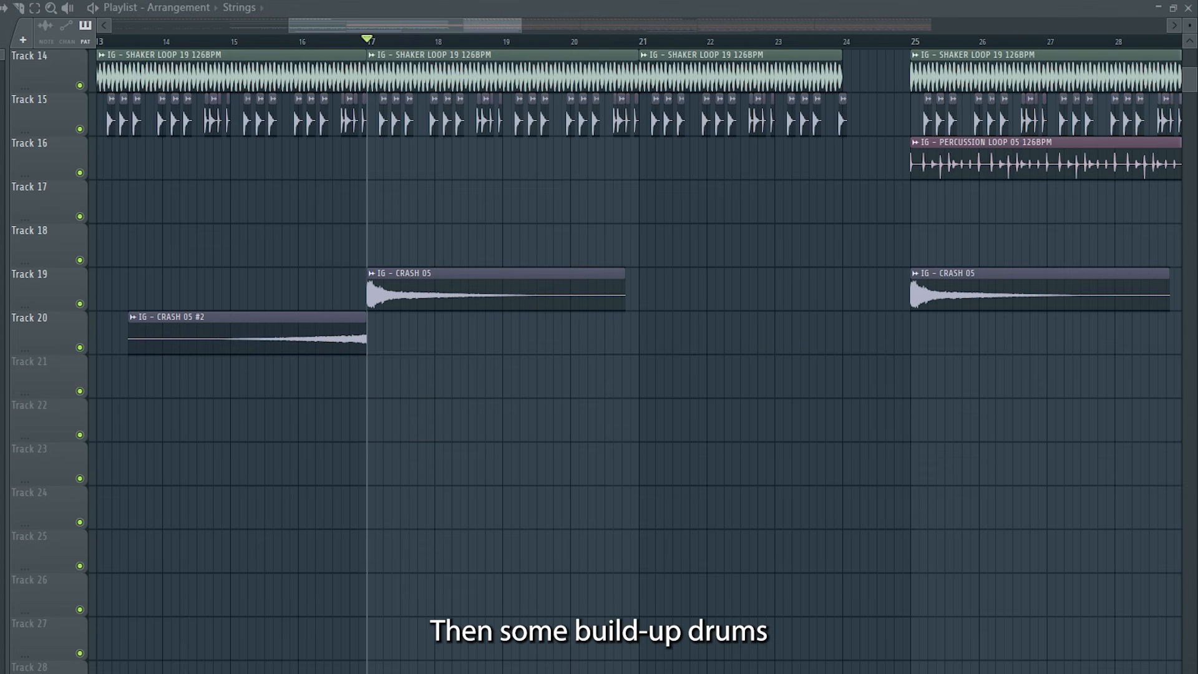
Place IG - BUILD-UP DRUMS 03 126BPM on Track 21 at bar 17 and set its time-stretching mode to Stretch.
drag(73, 419, 369, 386)
double_click(555, 360)
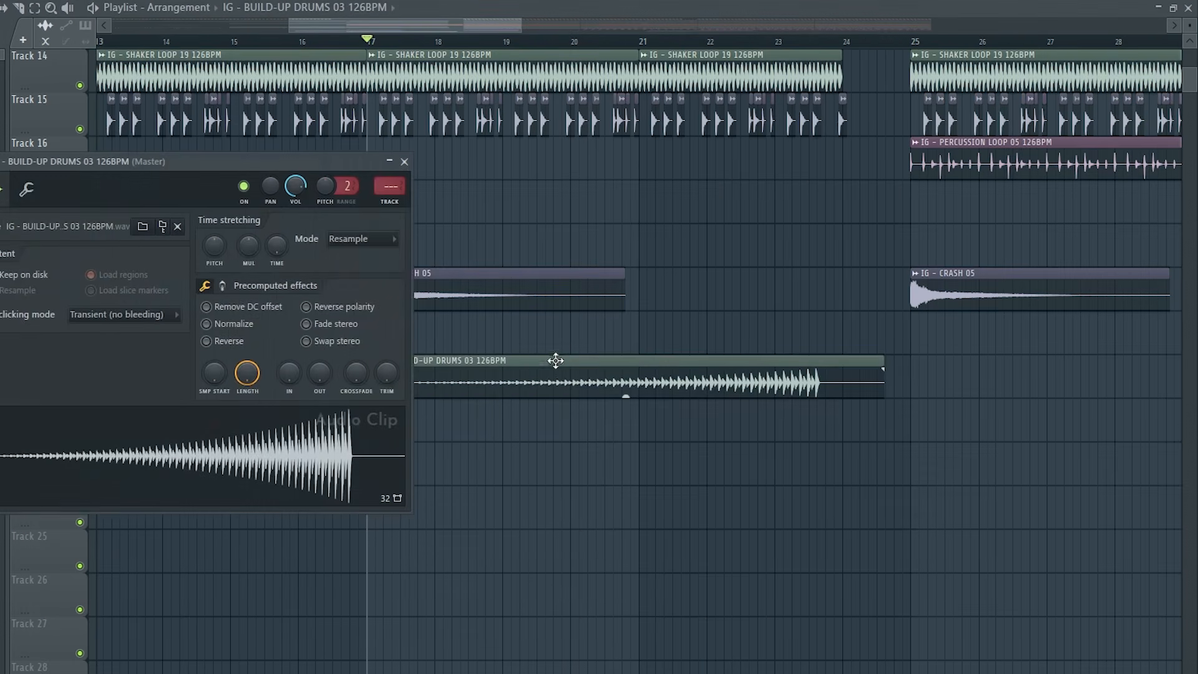
click(377, 238)
click(358, 261)
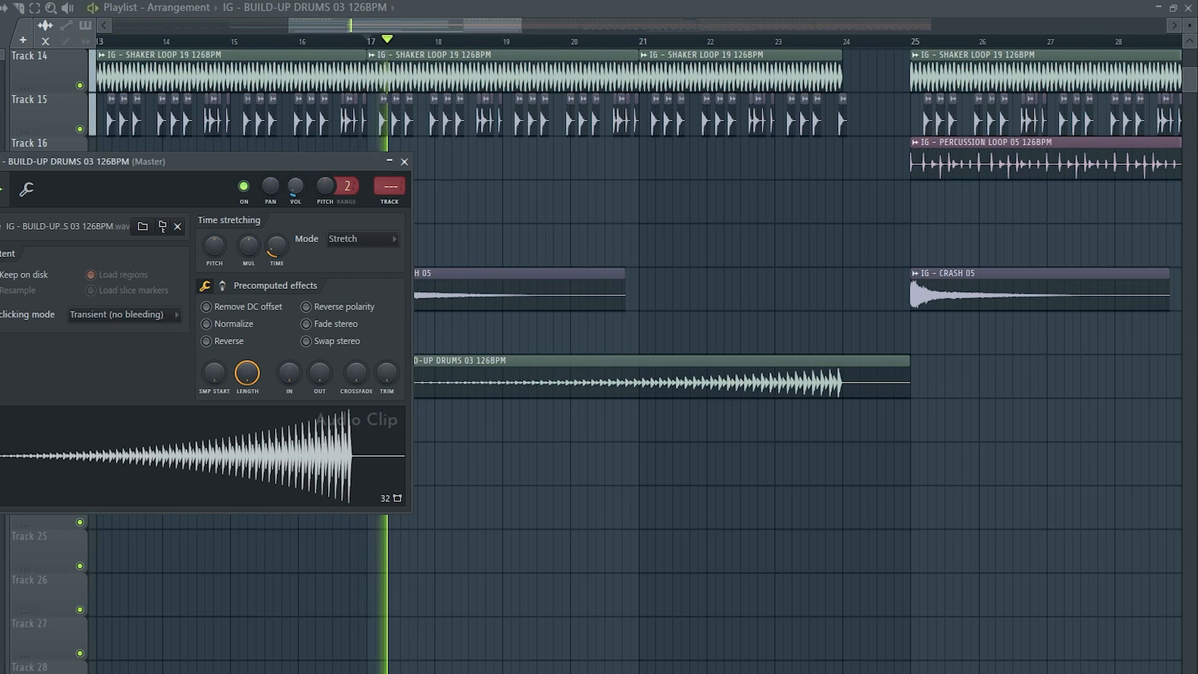
Place IG - RISER 01 on Track 22 from bar 17, set its time-stretching mode to Stretch and fit it to end at bar 24.
click(635, 47)
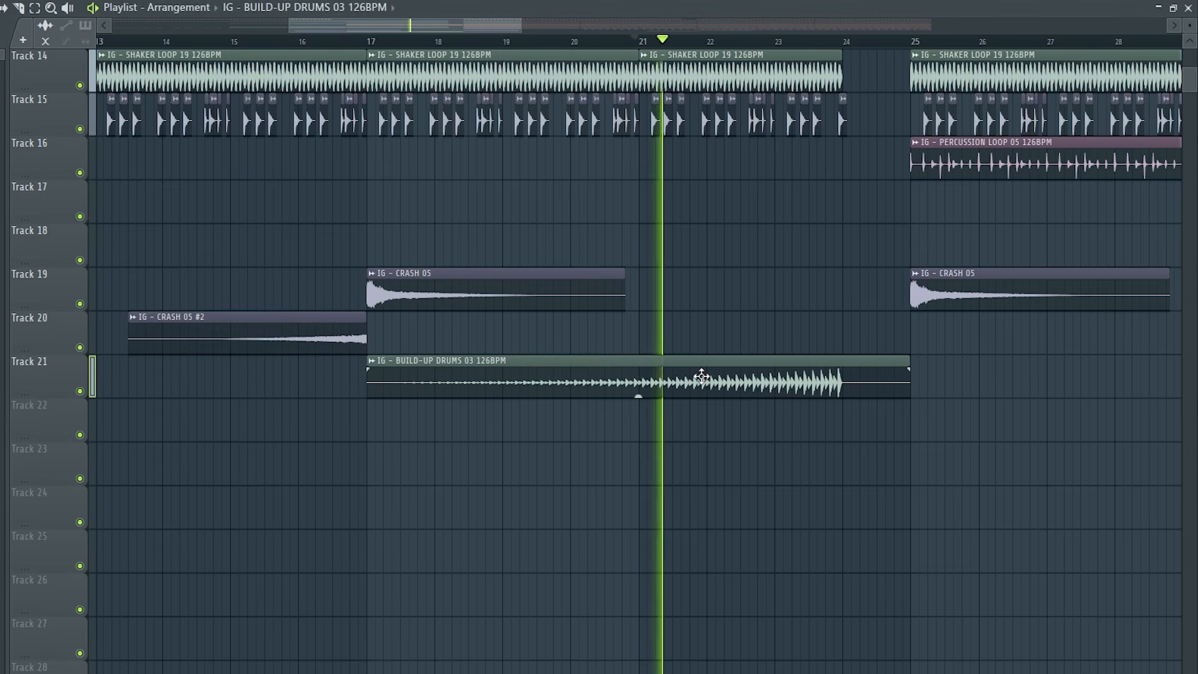
double_click(638, 395)
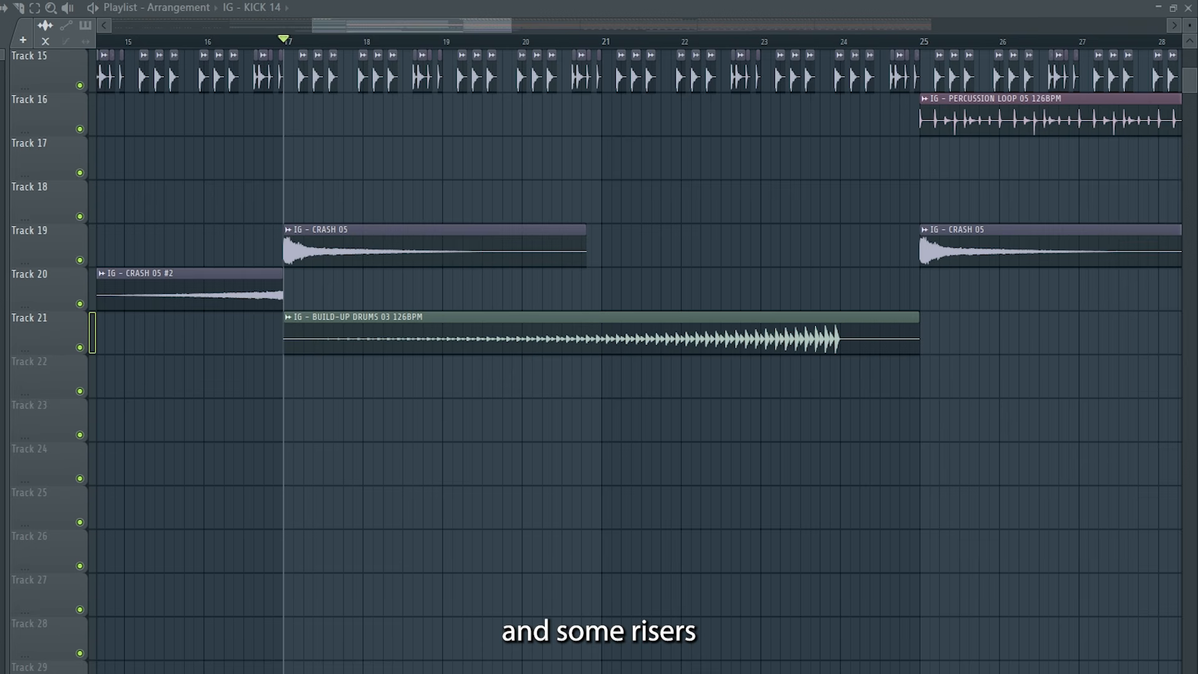
drag(6, 461, 286, 391)
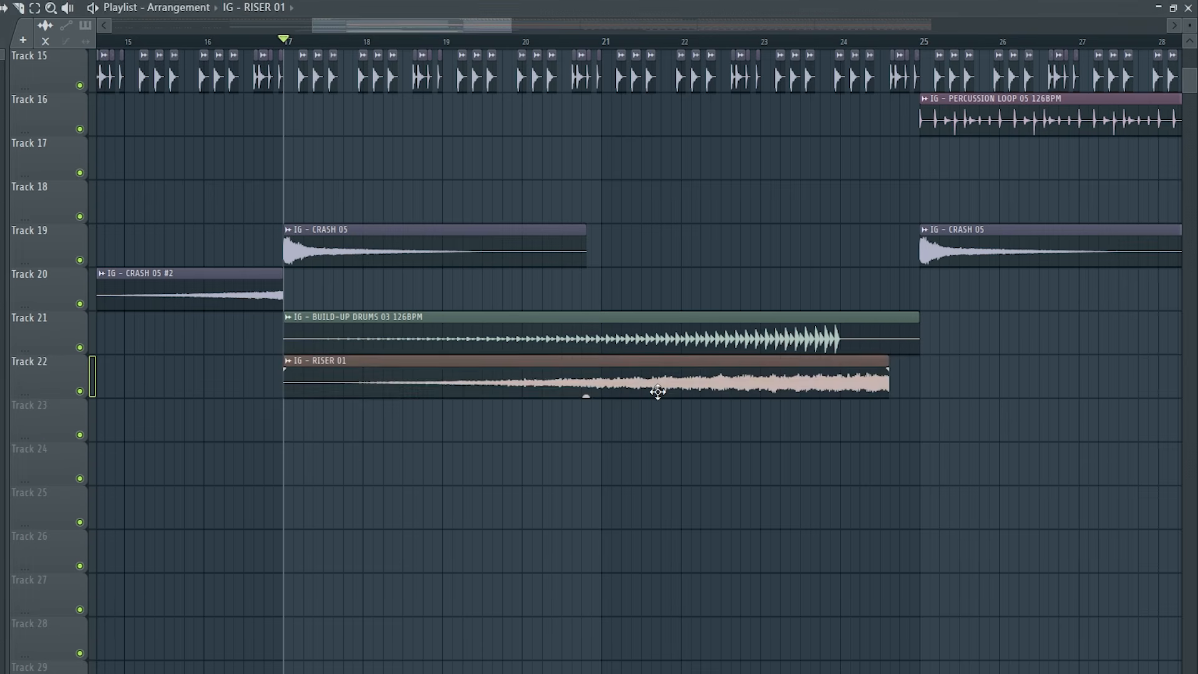
double_click(658, 391)
click(407, 262)
click(380, 301)
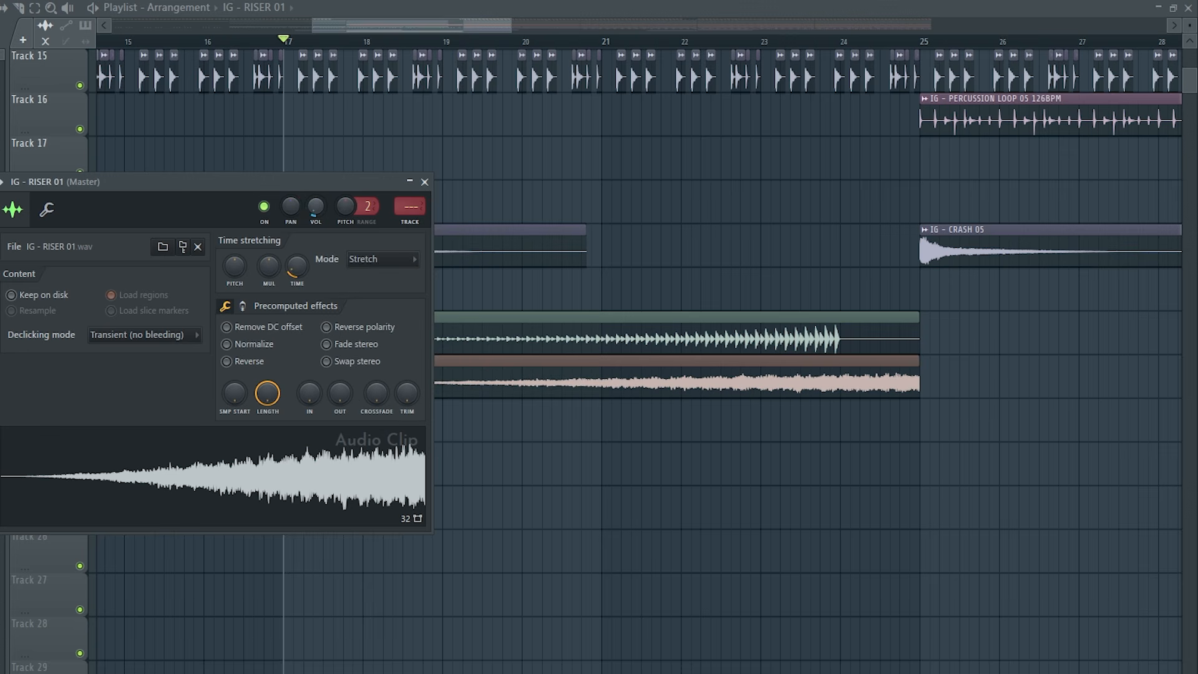
click(424, 182)
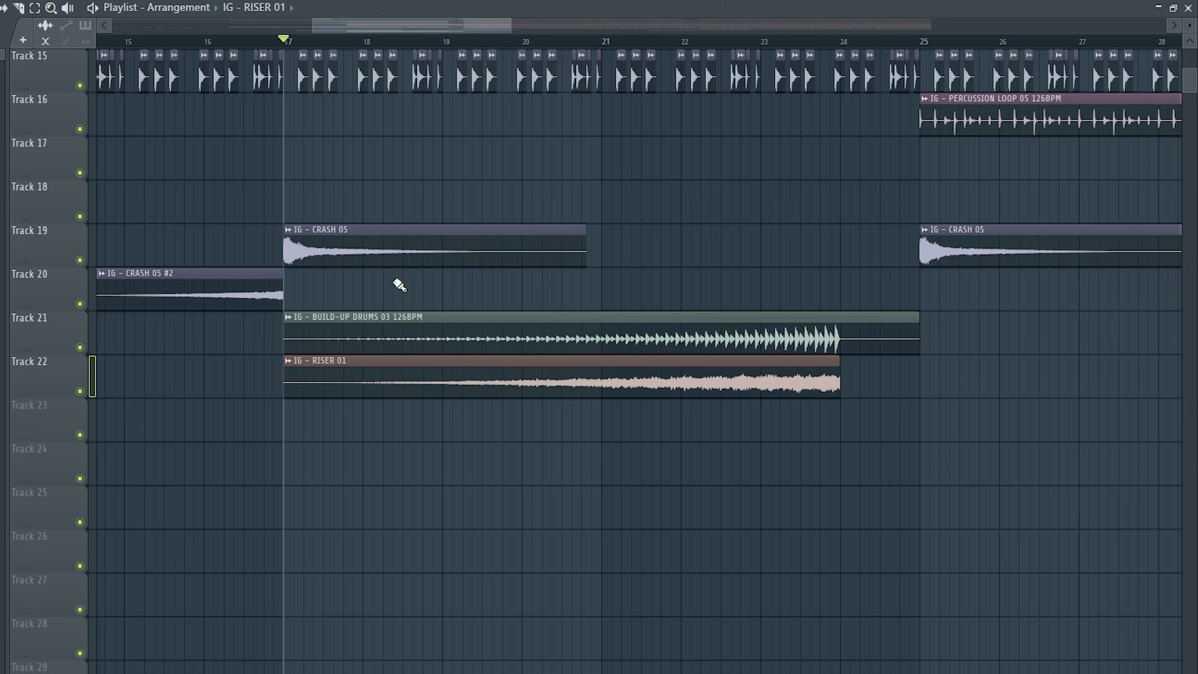
Copy the reversed crash on Track 20 so that it ends at bar 24.
drag(253, 284, 590, 290)
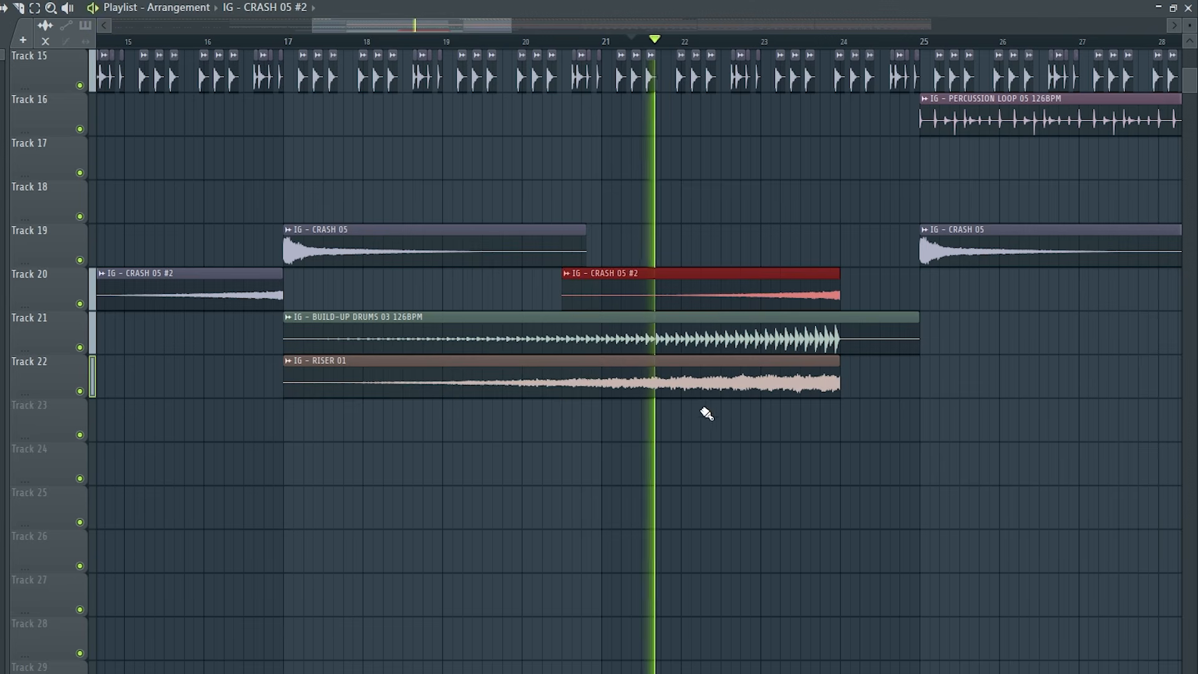
double_click(562, 393)
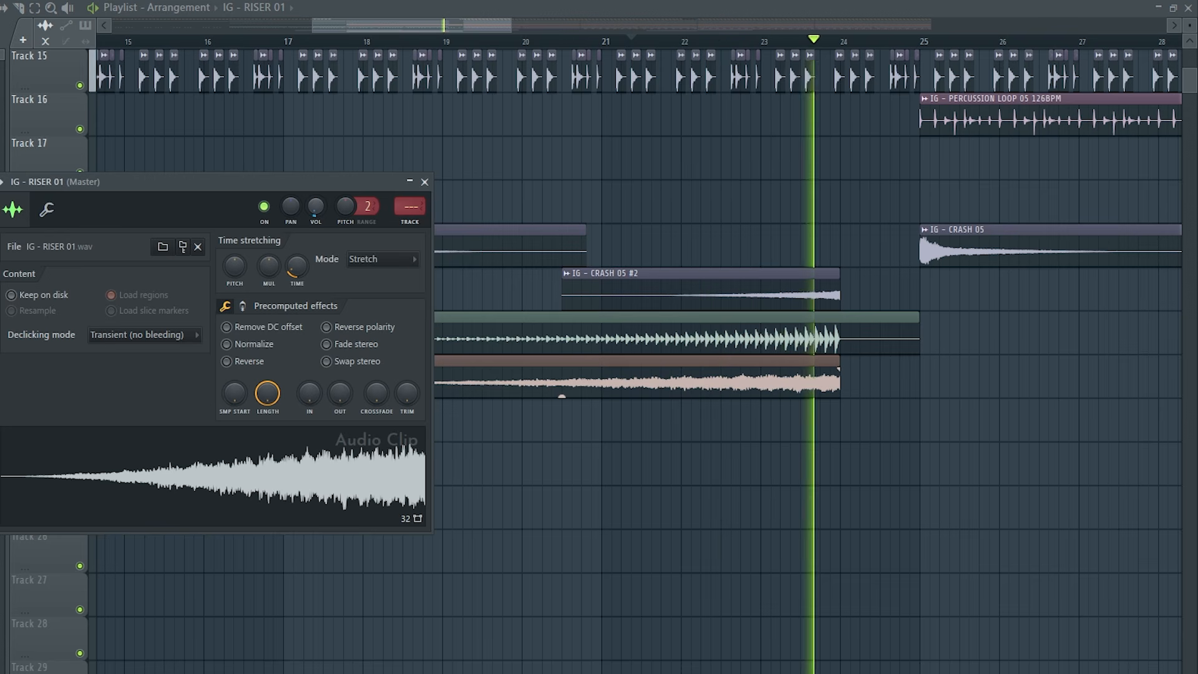
click(424, 182)
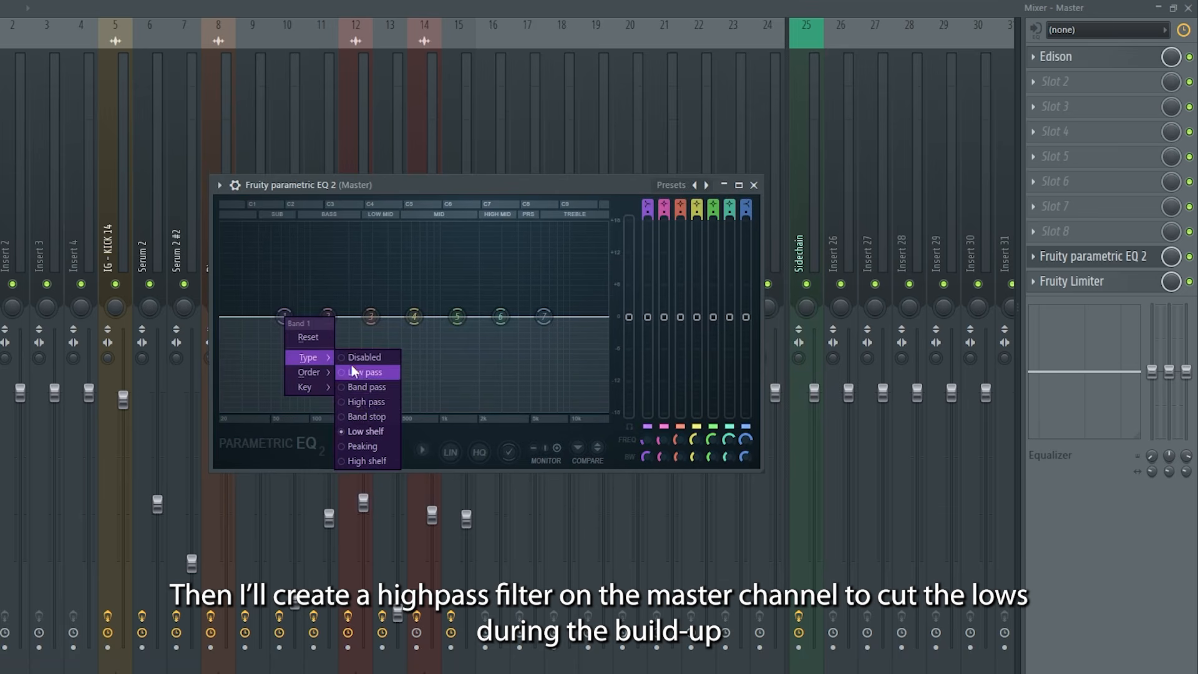
Make band 1 of the master's Fruity parametric EQ 2 a Steep 8 high pass and automate its frequency over the build-up.
click(385, 402)
mouse_move(319, 373)
click(362, 372)
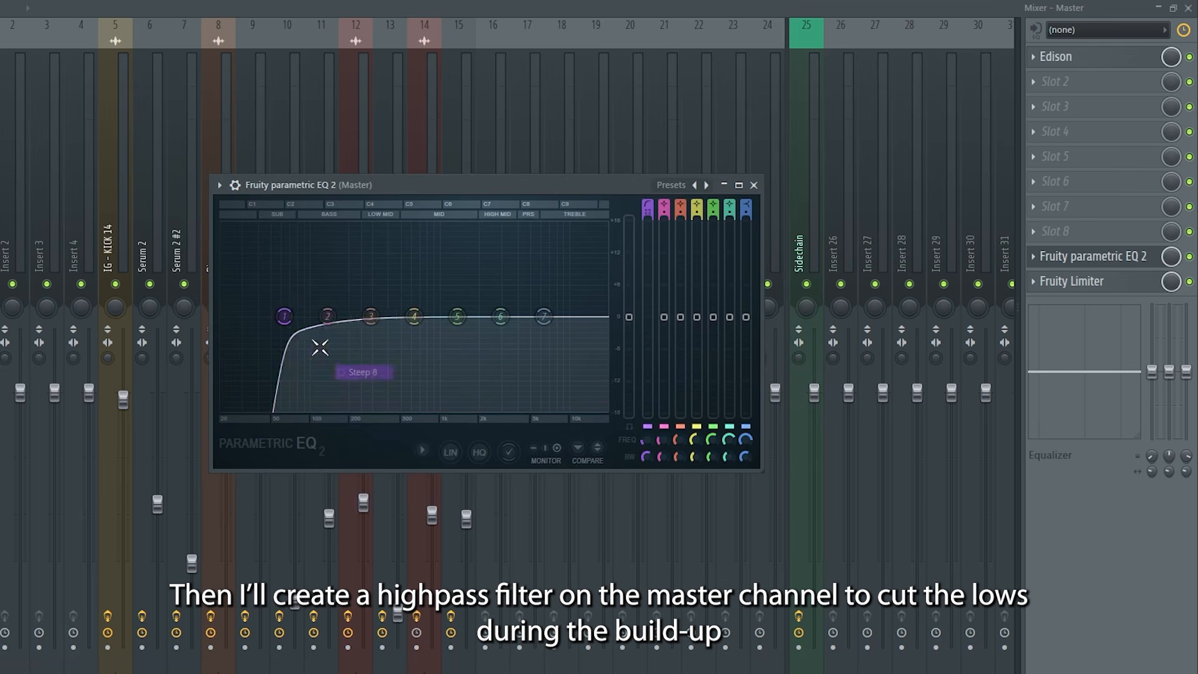
scroll(303, 332, down, 3)
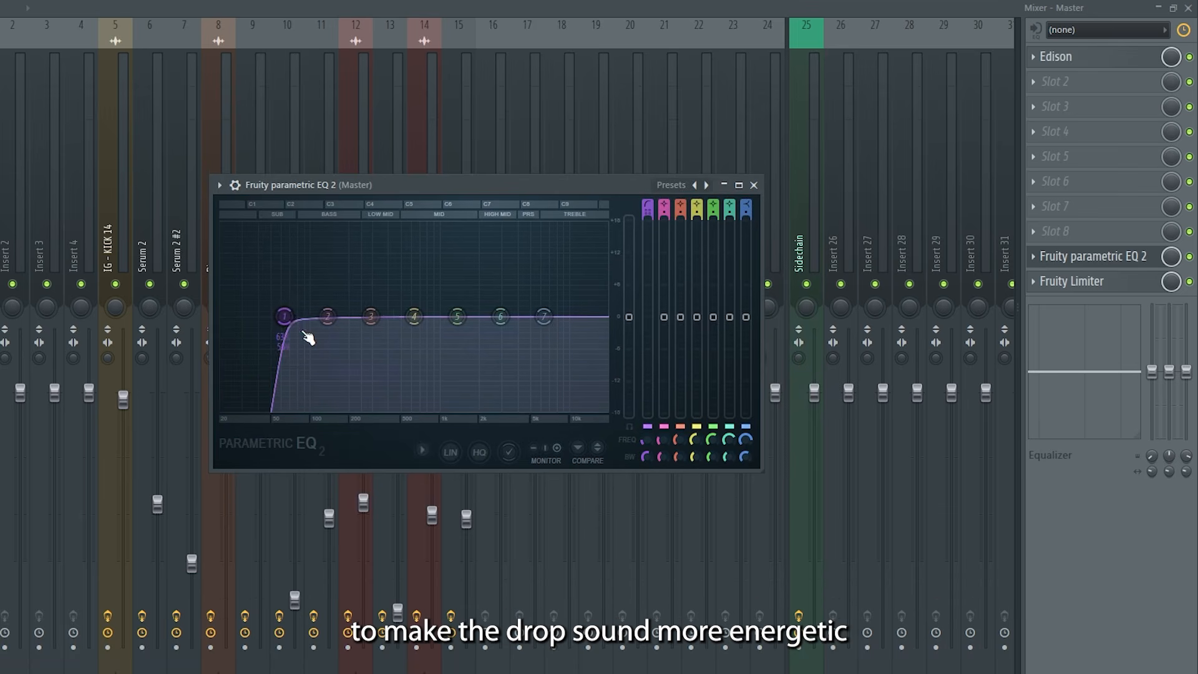
right_click(649, 446)
click(746, 569)
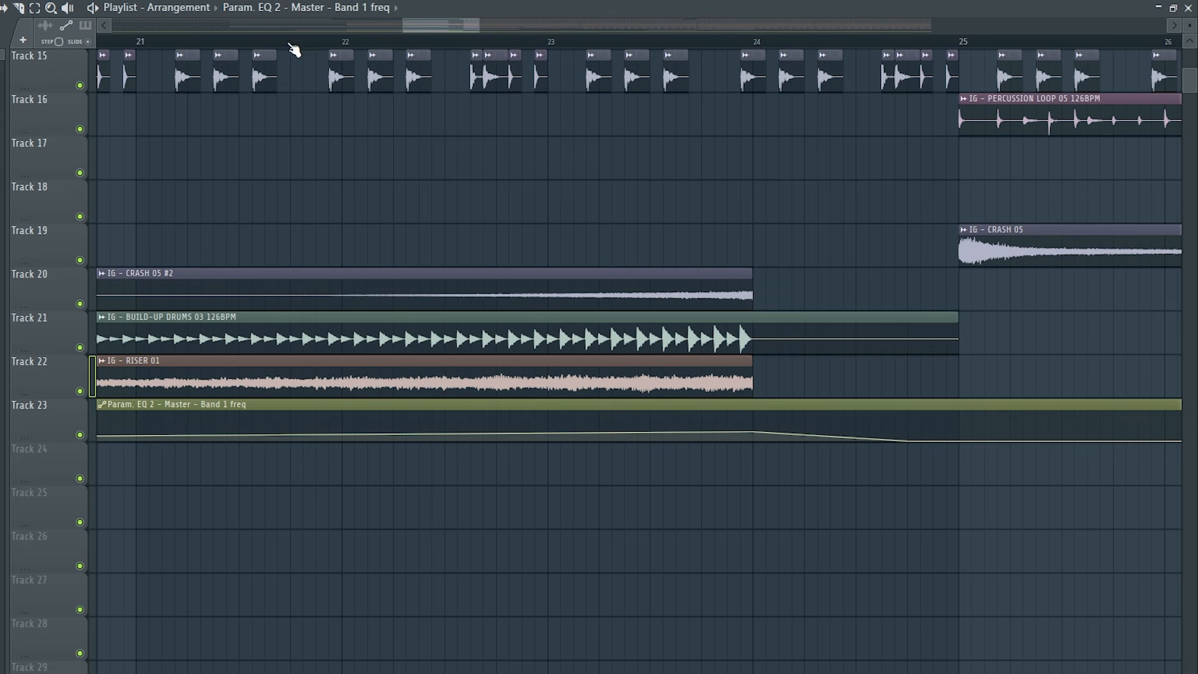
key(space)
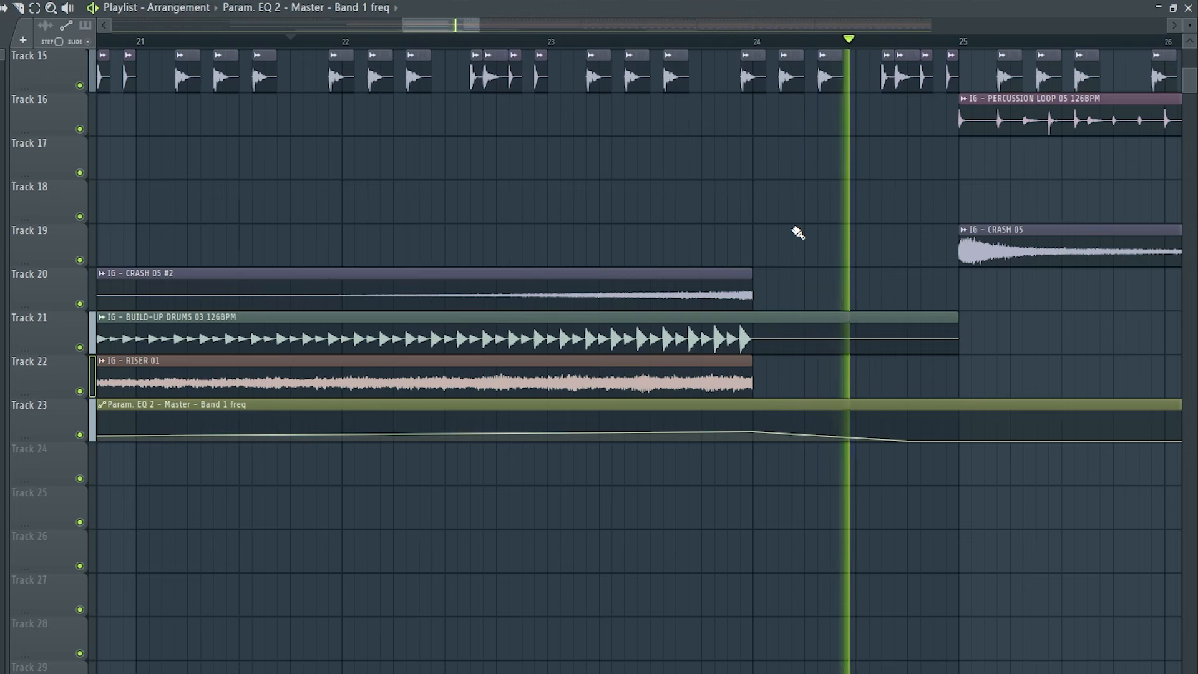
key(space)
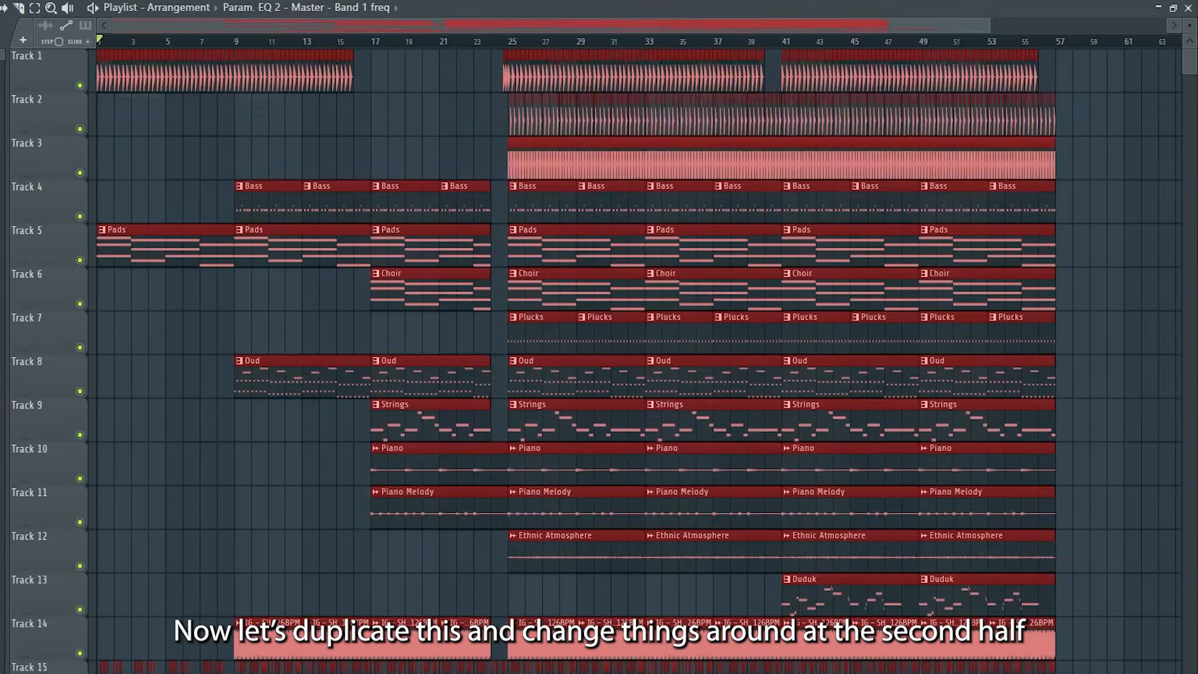
Duplicate the whole arrangement so that the copy starts at bar 57.
key(ctrl+b)
scroll(612, 302, down, 3)
scroll(358, 484, up, 5)
drag(571, 262, 347, 264)
scroll(278, 256, up, 6)
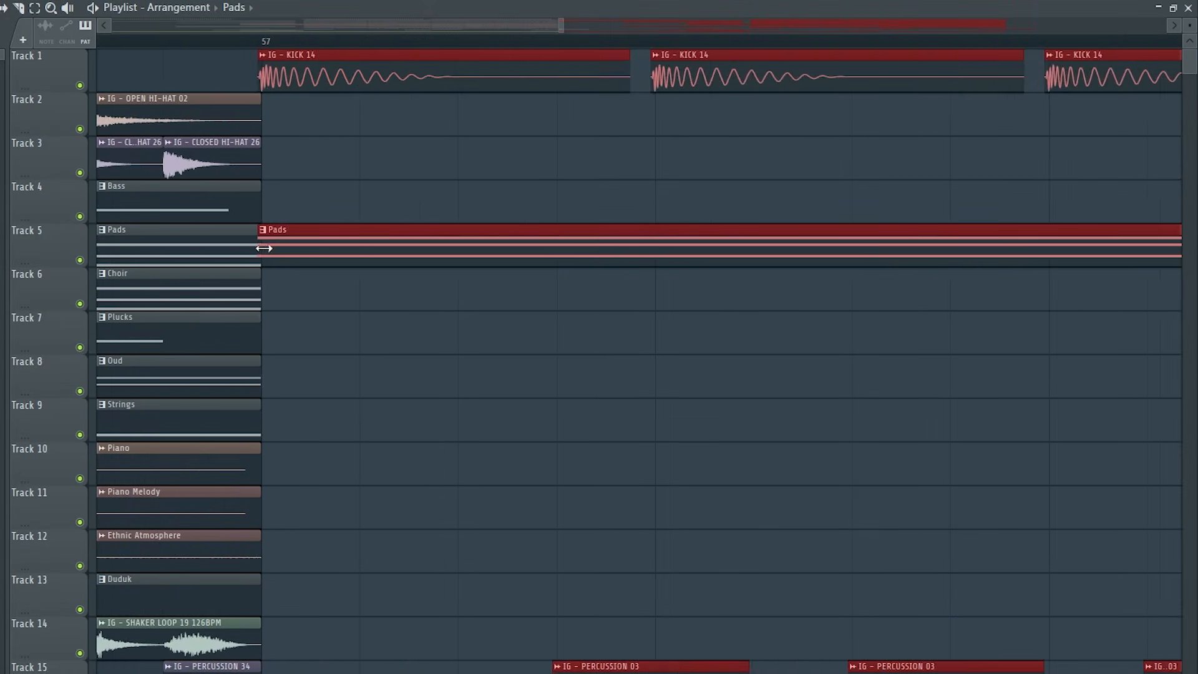
Repeat the IG - PERCUSSION LOOP 05 clip on Track 16 from bar 57 up to bar 80.
scroll(598, 195, down, 5)
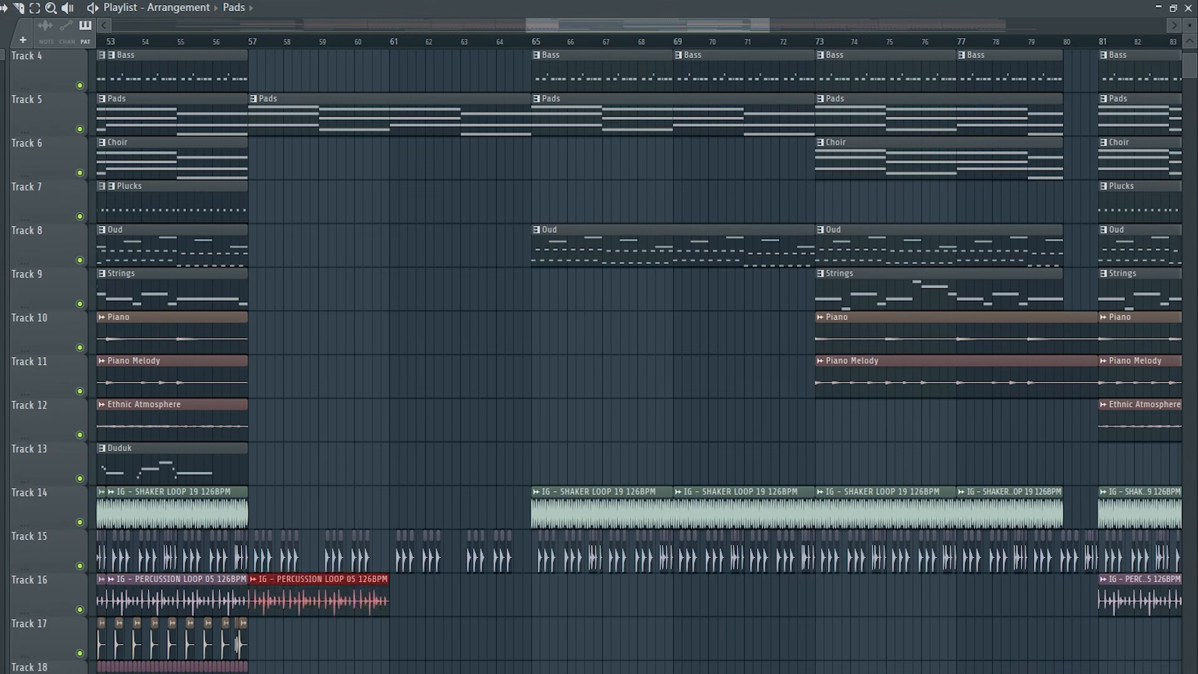
key(ctrl+b)
key(ctrl+b)
key(ctrl+b)
key(ctrl+b)
scroll(562, 436, up, 3)
Duplicate the Piano clip on Track 10 to bars 57 and 65, and the Bass clip on Track 4 to bars 57 and 61.
click(219, 454)
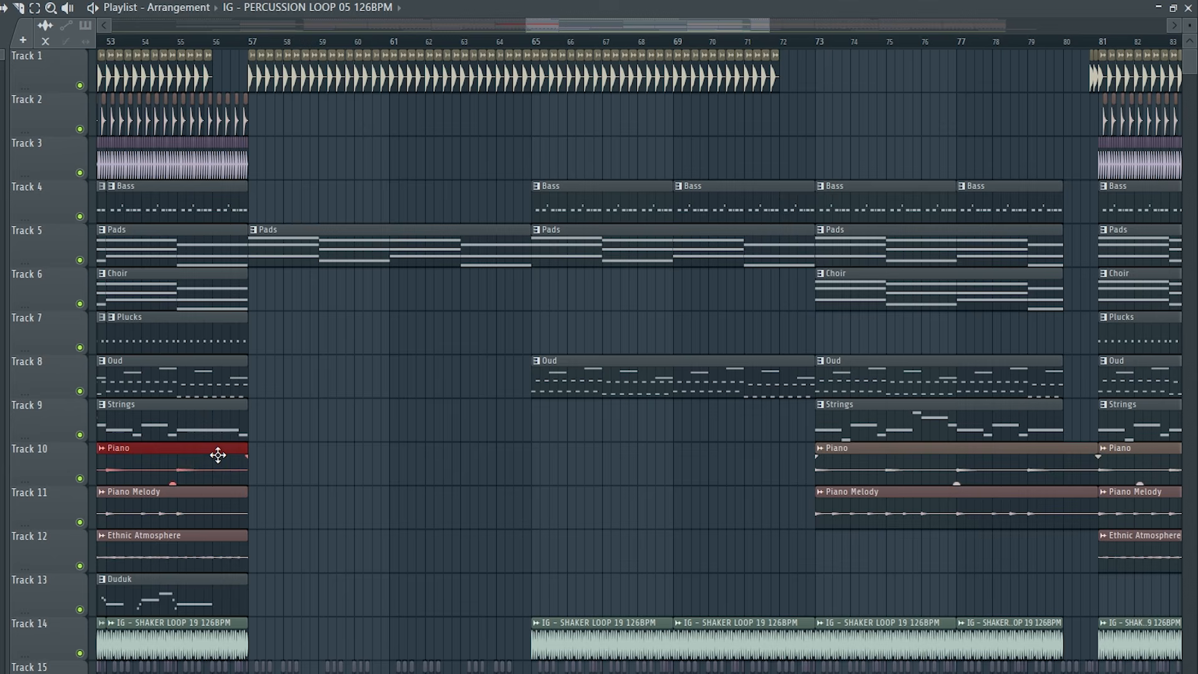
key(ctrl+b)
key(ctrl+b)
key(ctrl+b)
key(ctrl+b)
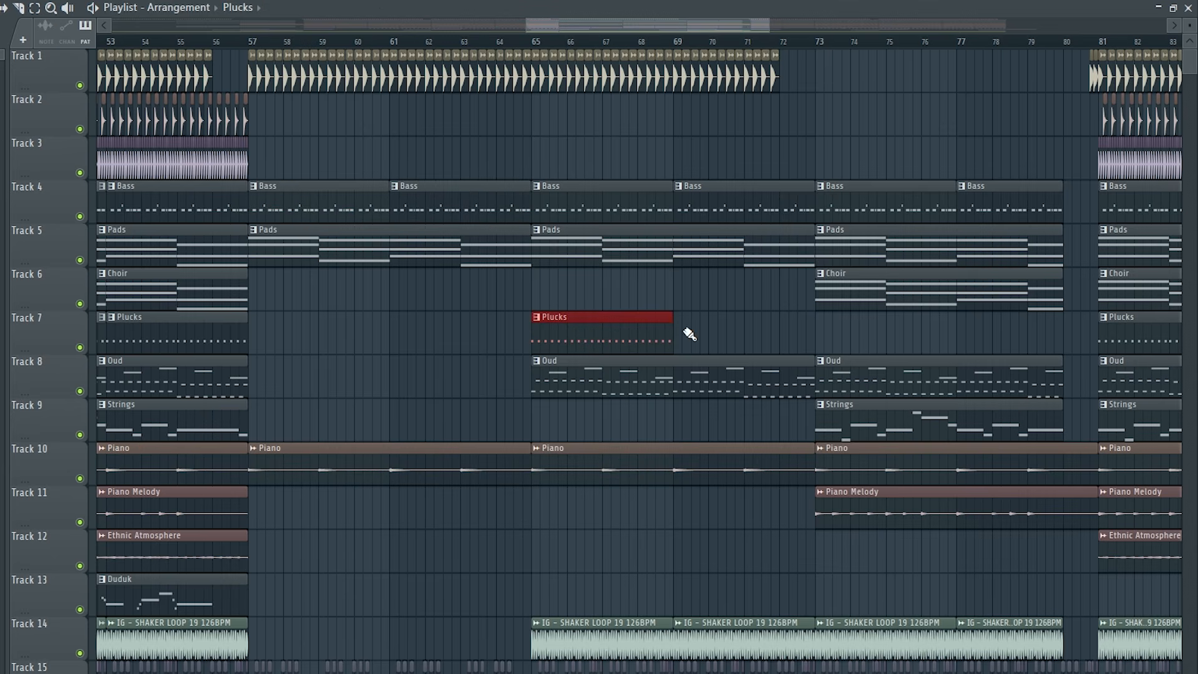
Fill bars 65 to 73 with Plucks clips on Track 7 and open hi-hats on Track 2.
drag(294, 131, 405, 117)
key(ctrl+b)
drag(689, 121, 797, 119)
scroll(805, 115, up, 5)
scroll(691, 154, down, 5)
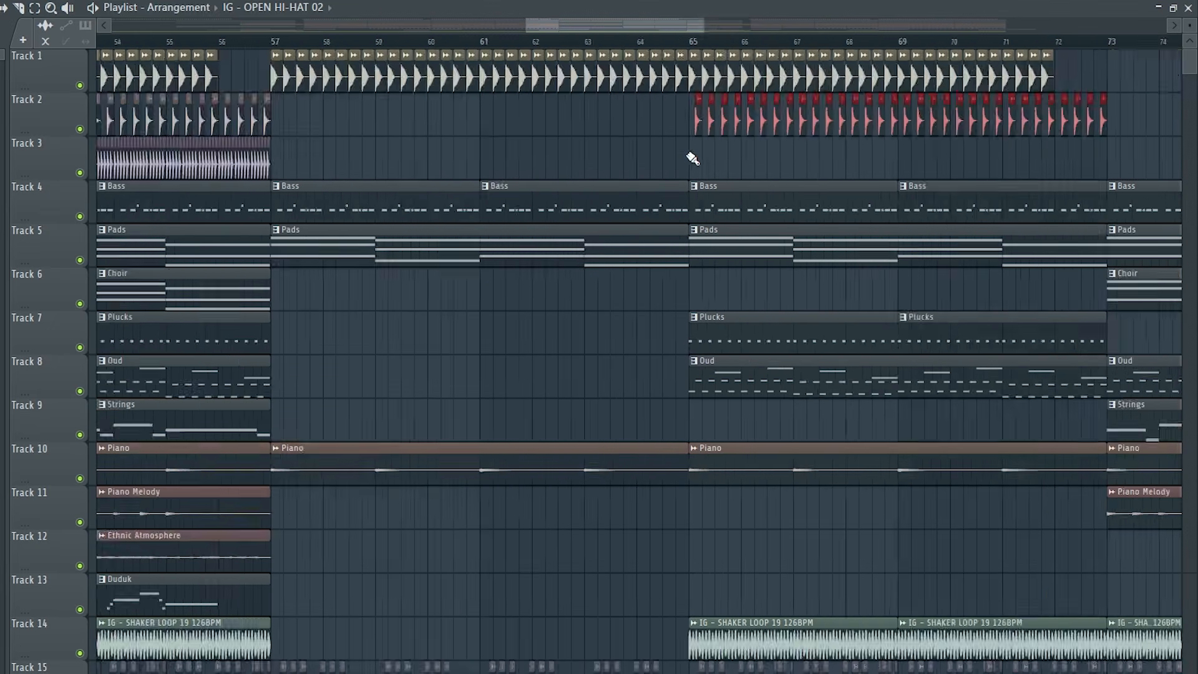
key(ctrl+d)
Delete the bass, shaker loop and percussion clips on Tracks 4, 14, 15 and 16 between bars 73 and 81.
scroll(811, 164, right, 3)
right_click(846, 166)
right_click(911, 169)
scroll(915, 171, up, 1)
scroll(898, 249, down, 4)
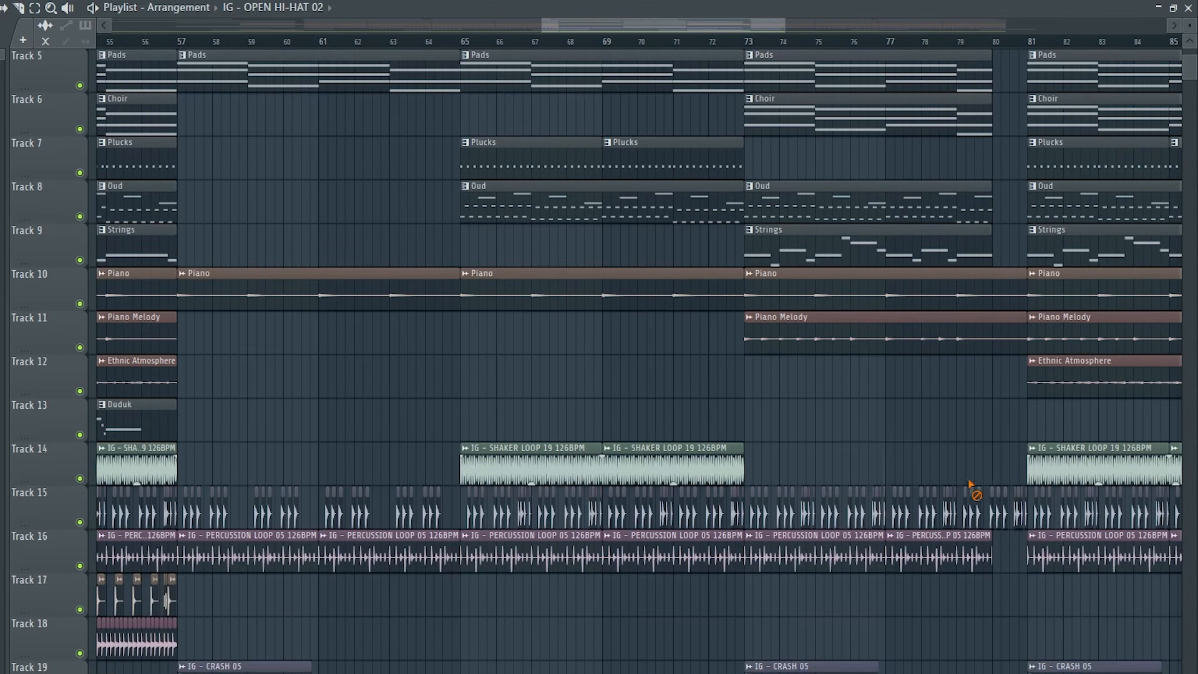
right_click(760, 536)
right_click(917, 549)
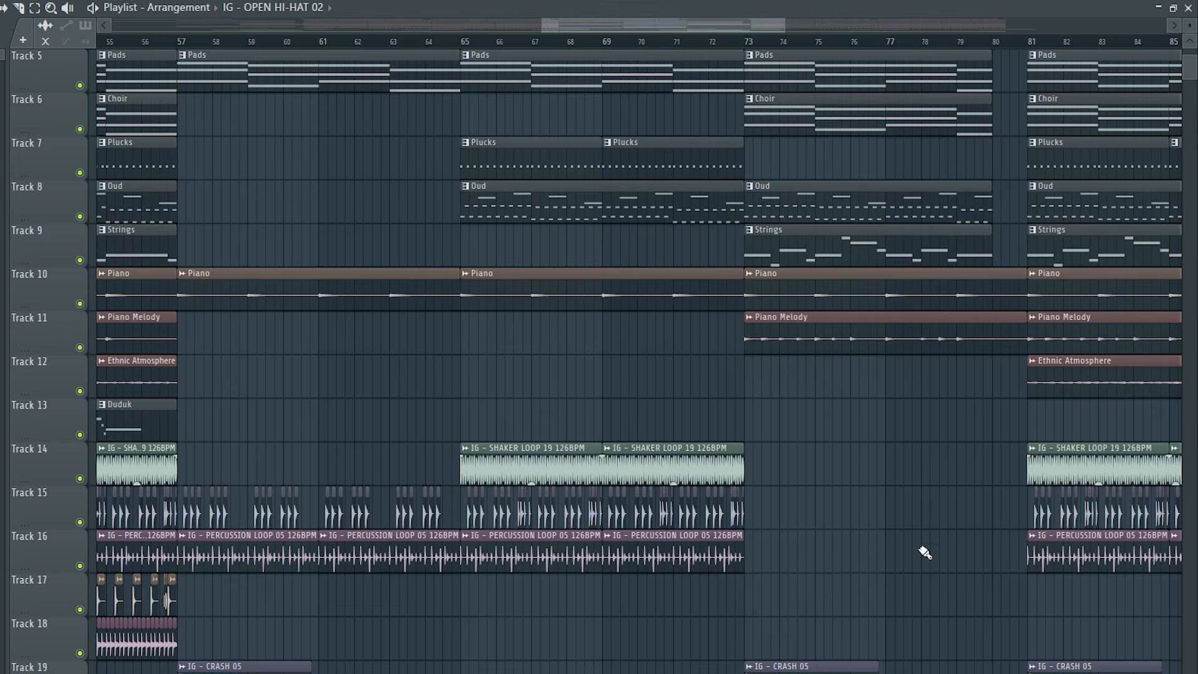
Add a Duduk clip on Track 13 at bar 73 and Ethnic Atmosphere clips on Track 12 from bar 57 to bar 81.
scroll(911, 500, down, 10)
click(451, 470)
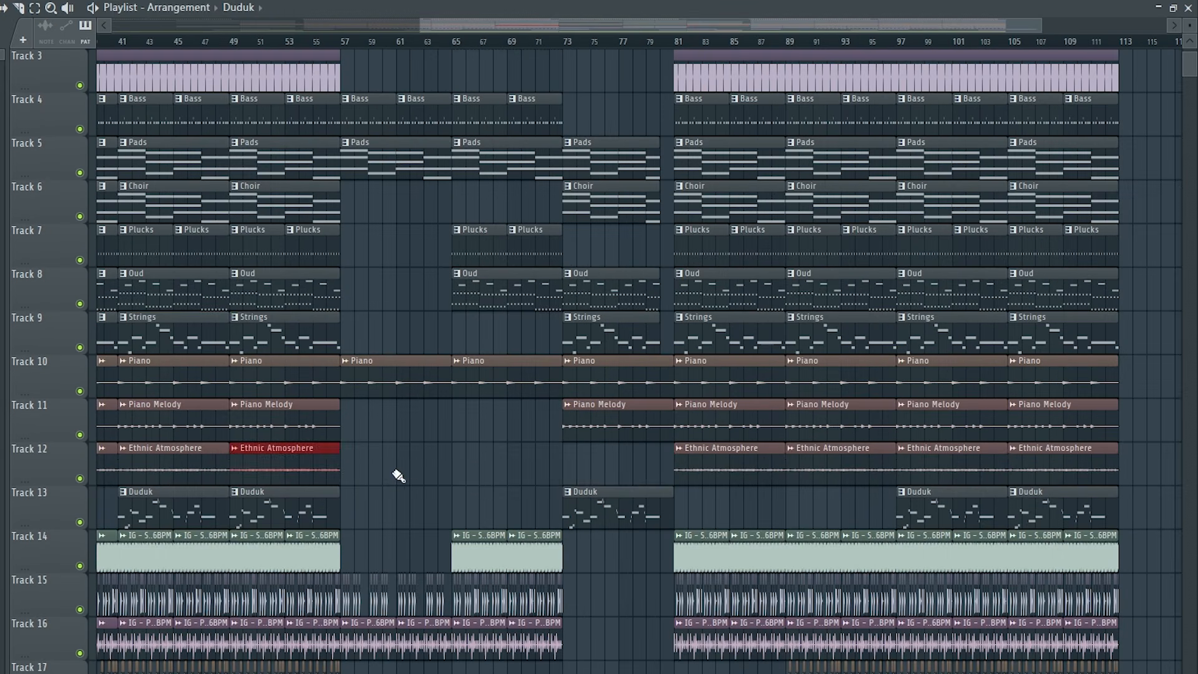
drag(395, 476, 494, 462)
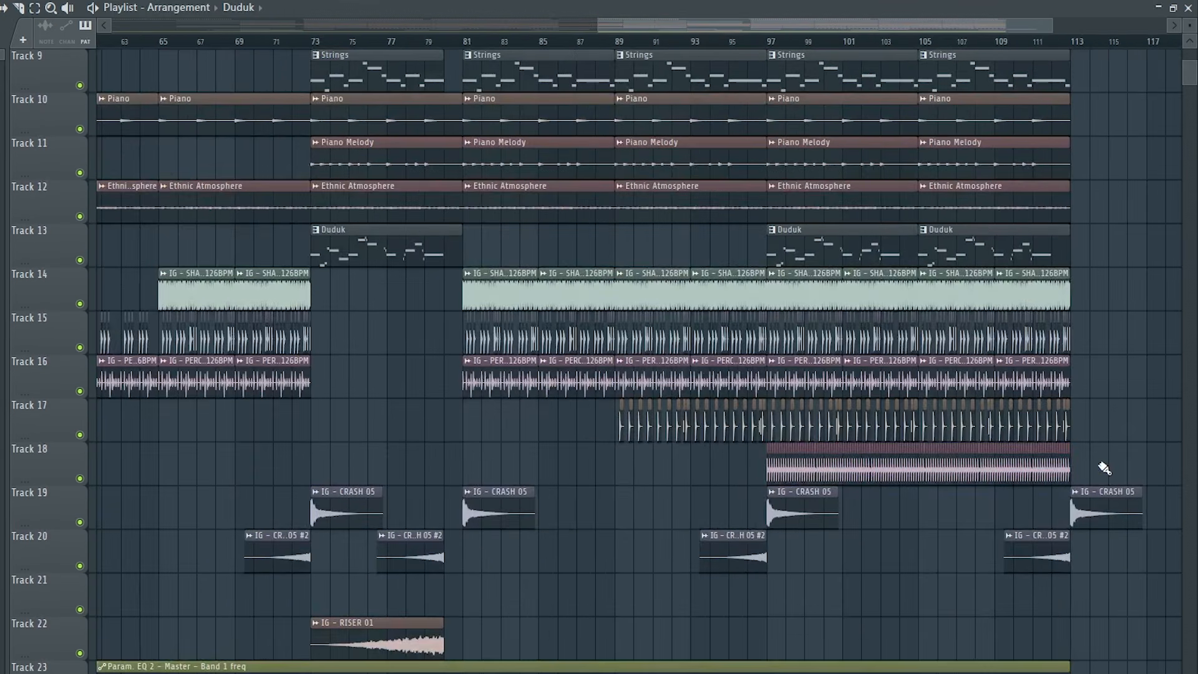
Copy the ride clips on Track 18 to the start of the second drop, aligned with bar 81.
drag(1101, 470, 280, 469)
key(ctrl+b)
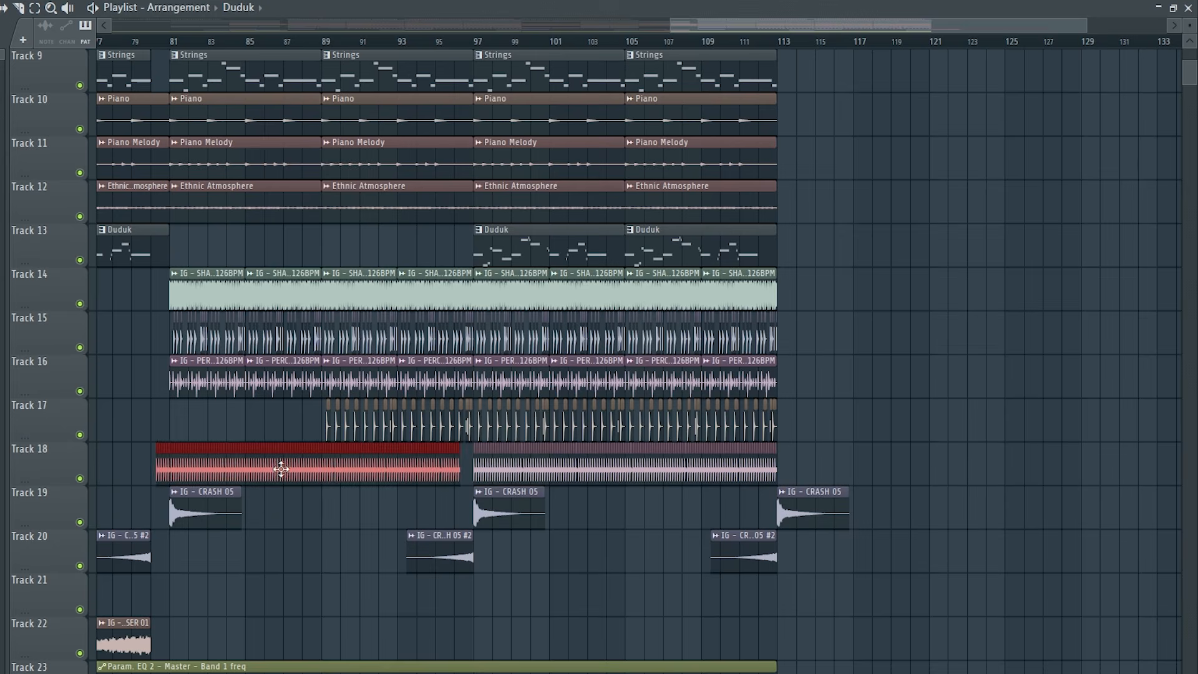
ctrl+scroll(293, 462, up, 10)
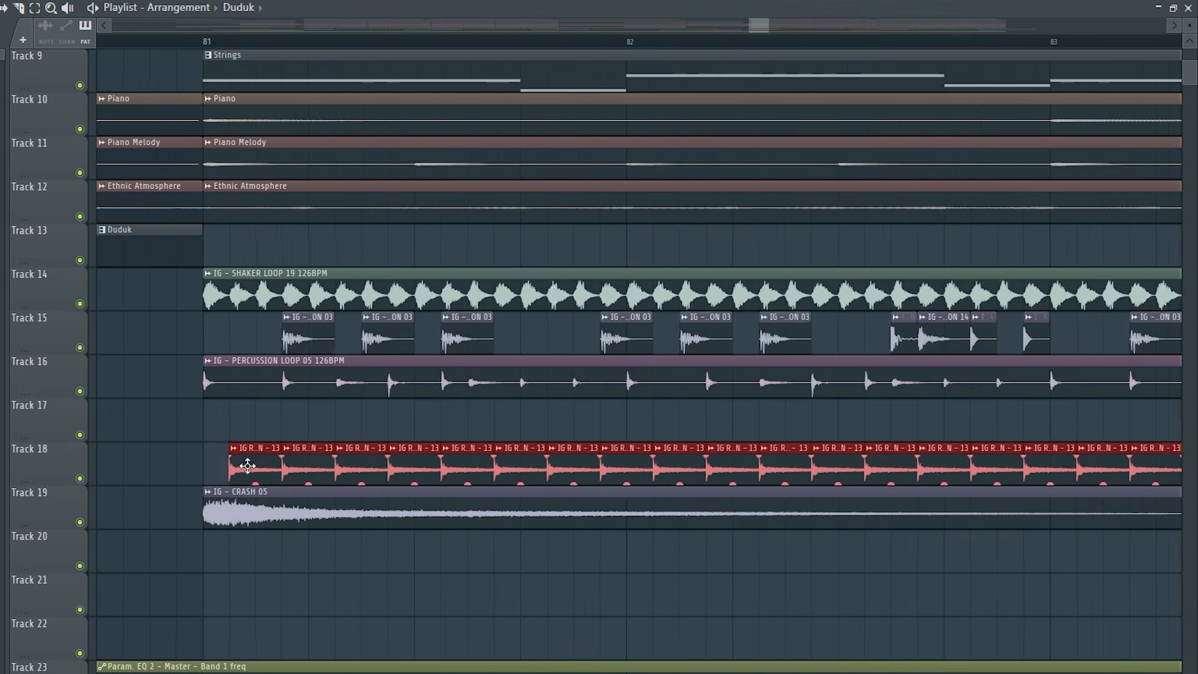
ctrl+scroll(226, 465, down, 8)
Copy the IG - CLAP 06 pattern on Track 17 from bars 89–97 to bars 81–89, with the first clap on beat 2.
drag(350, 436, 636, 424)
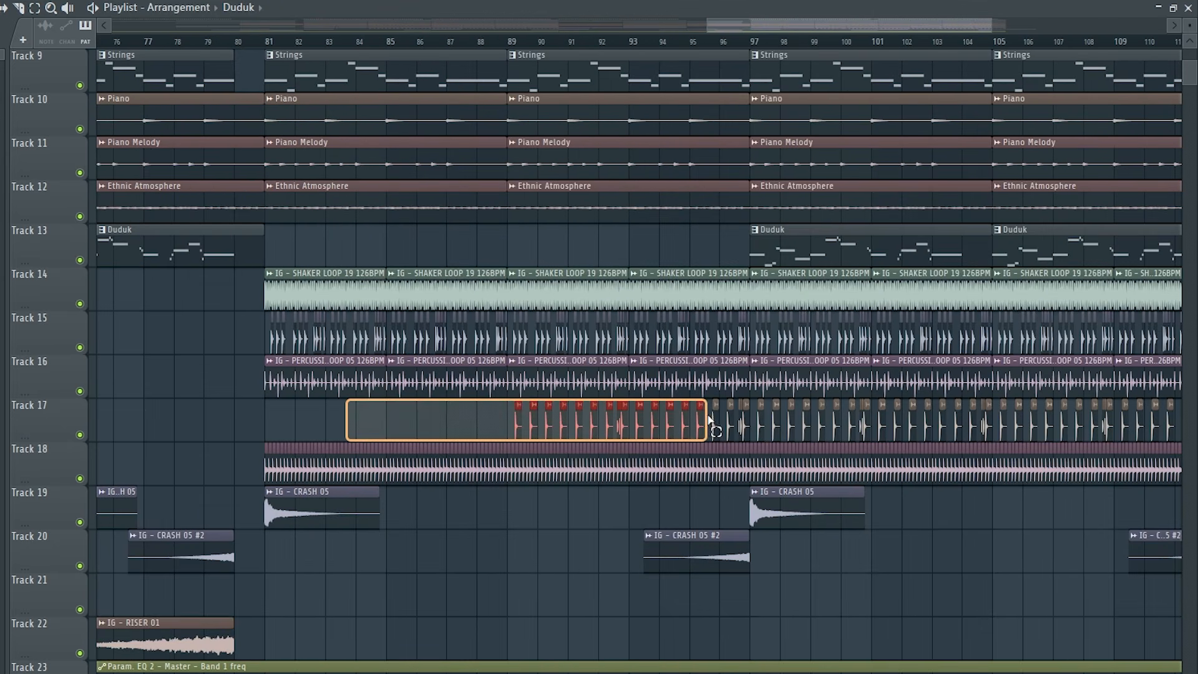
drag(741, 423, 269, 428)
ctrl+scroll(748, 416, up, 5)
ctrl+scroll(748, 417, down, 5)
key(ctrl+b)
ctrl+scroll(270, 428, up, 8)
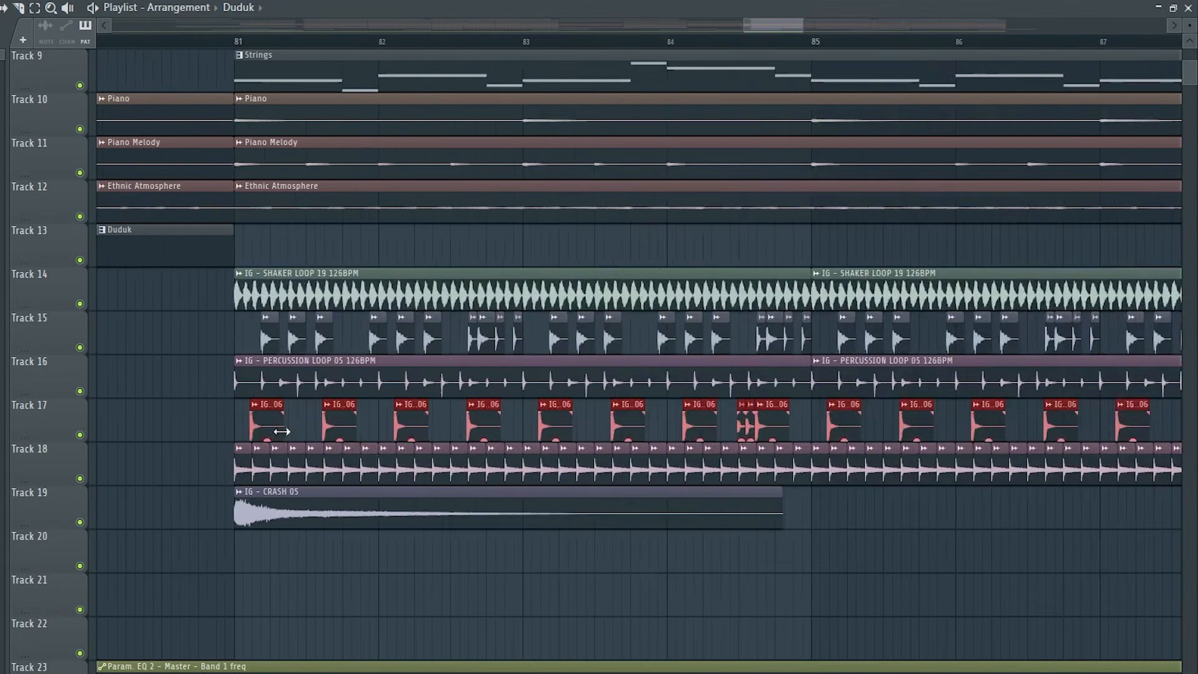
ctrl+scroll(300, 428, up, 3)
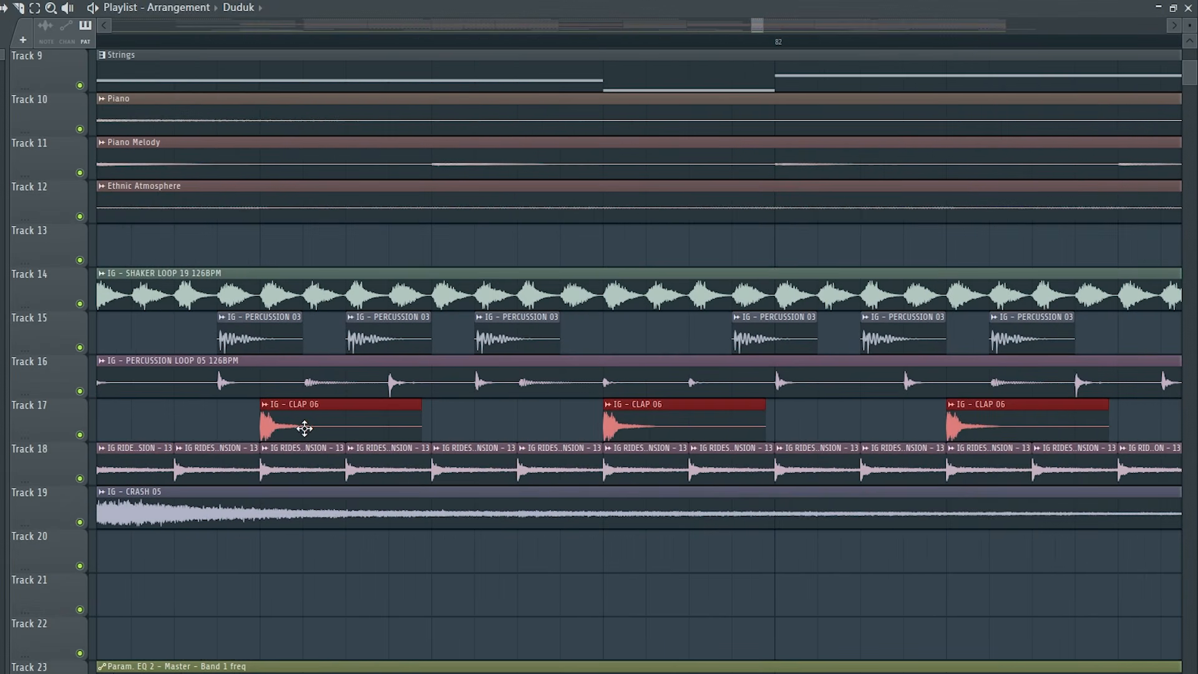
ctrl+scroll(304, 424, down, 8)
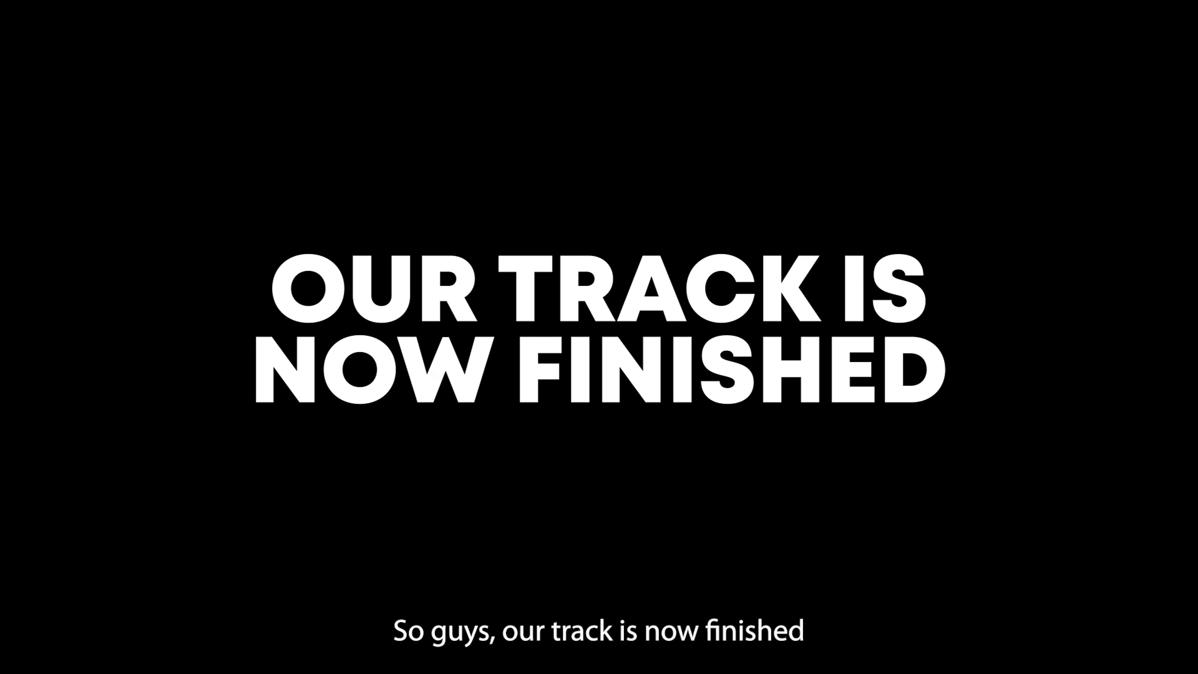